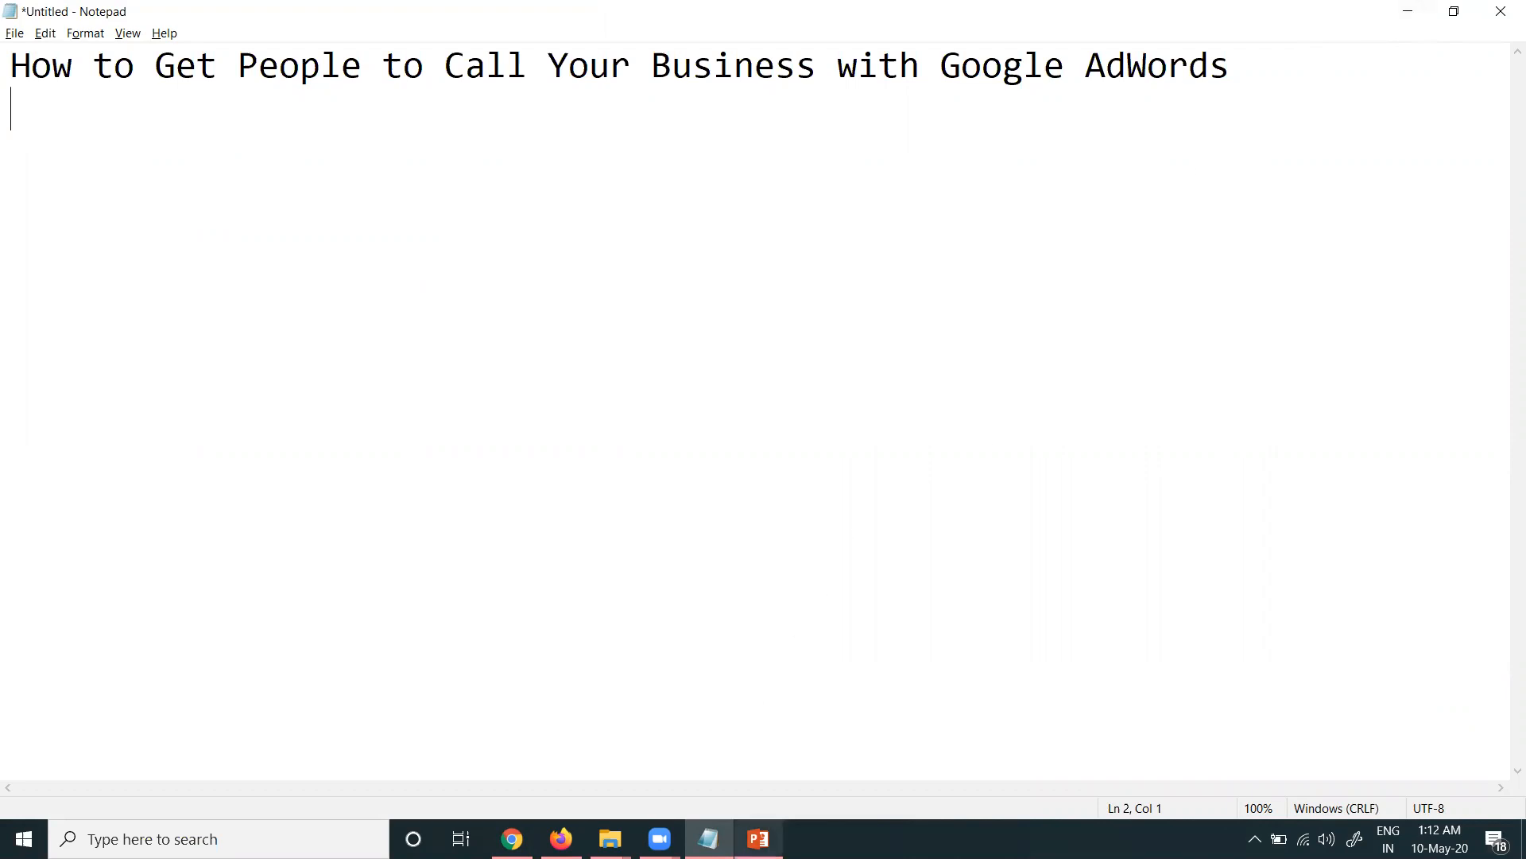
Switch to the PowerPoint presentation and look at the Campaign Structure slide.
click(760, 836)
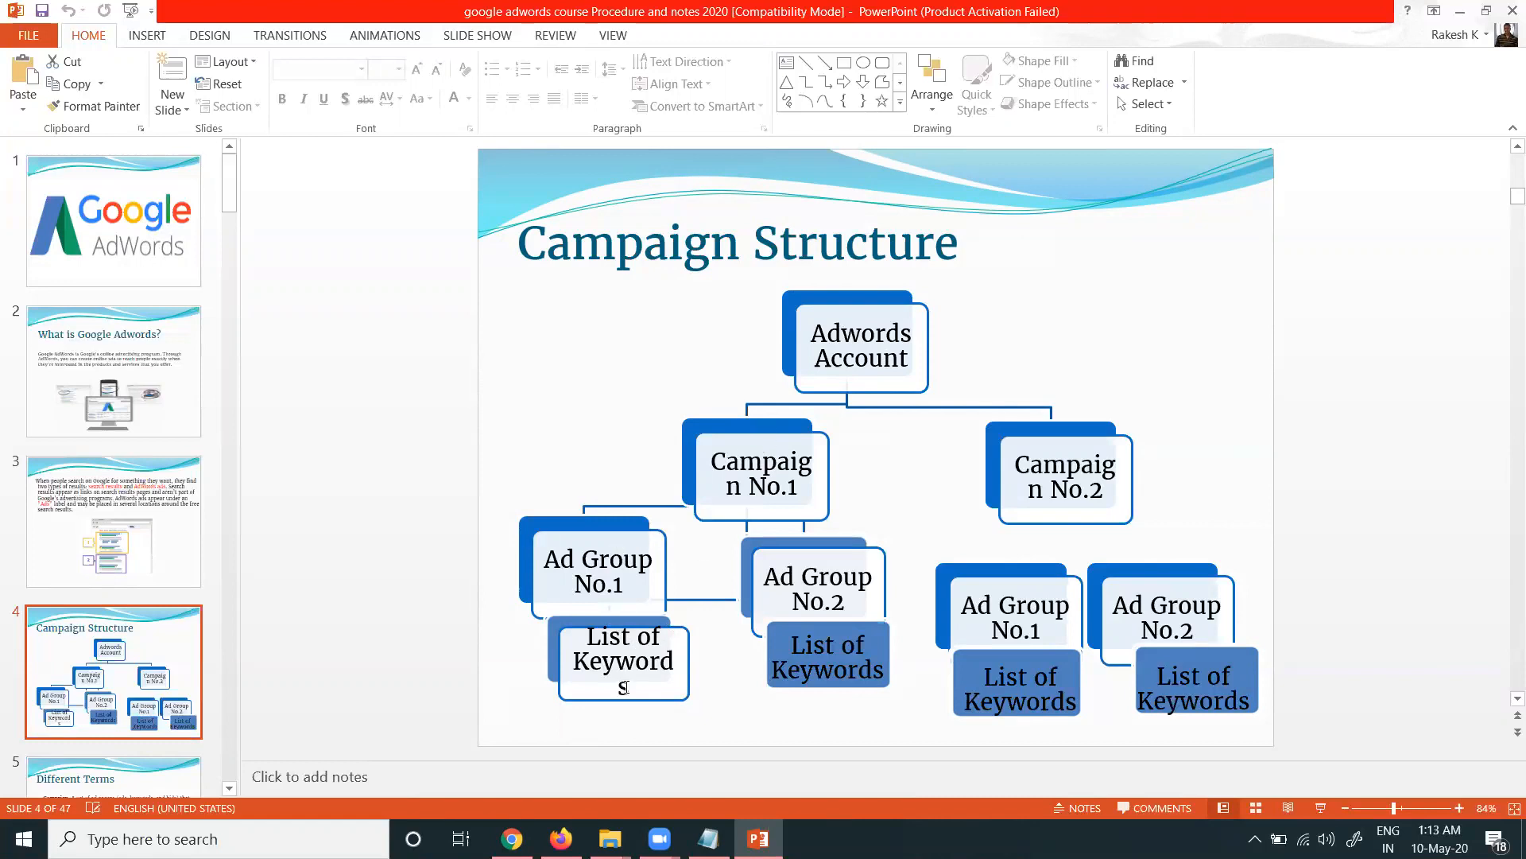
click(1453, 14)
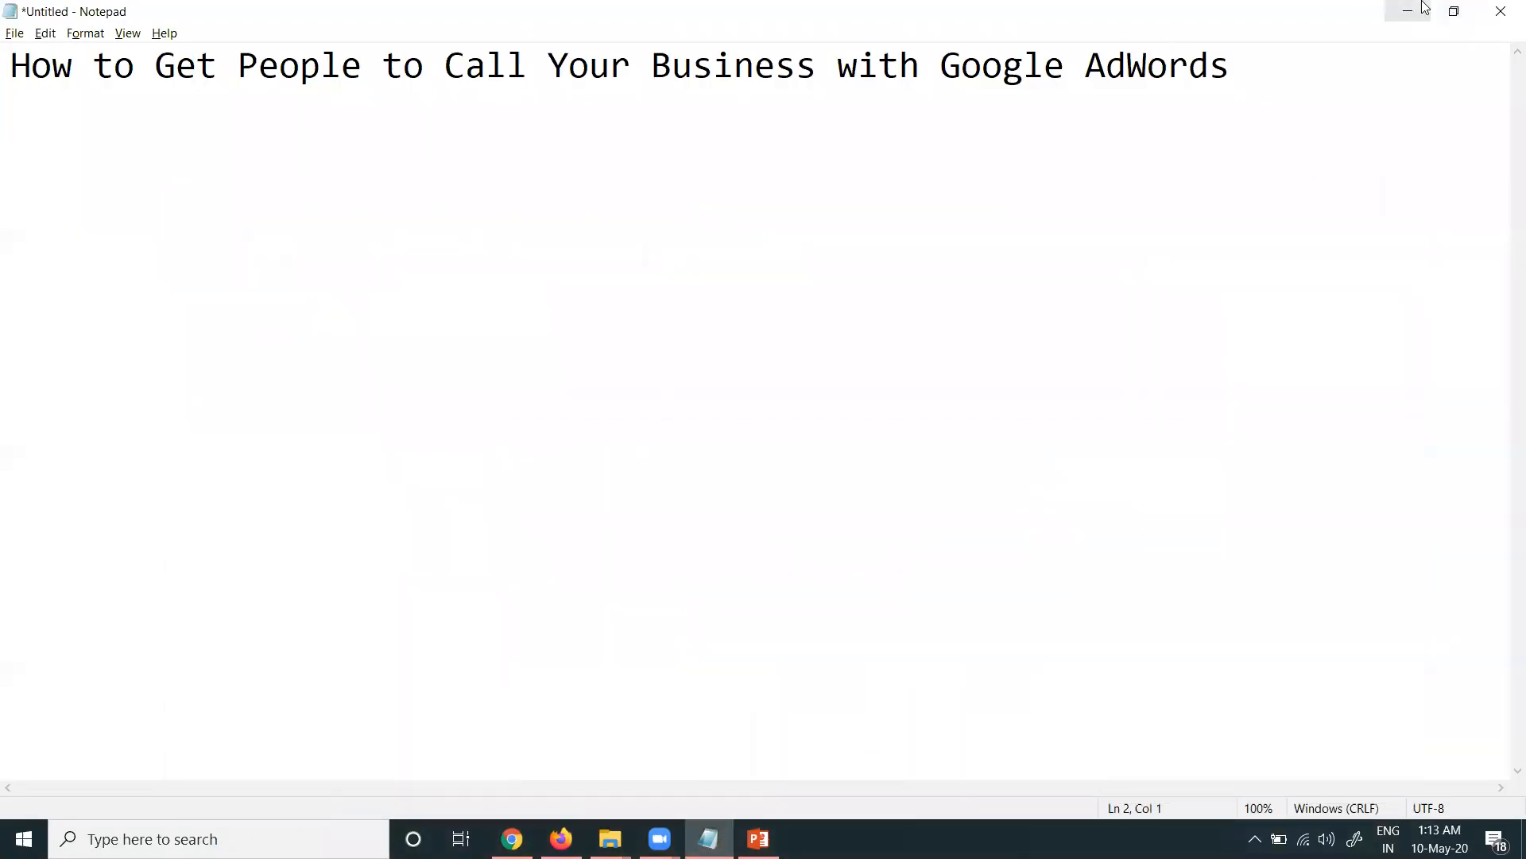
Switch to Google Ads in Chrome and start a new campaign with the Leads goal and the Search campaign type.
click(1386, 11)
click(375, 29)
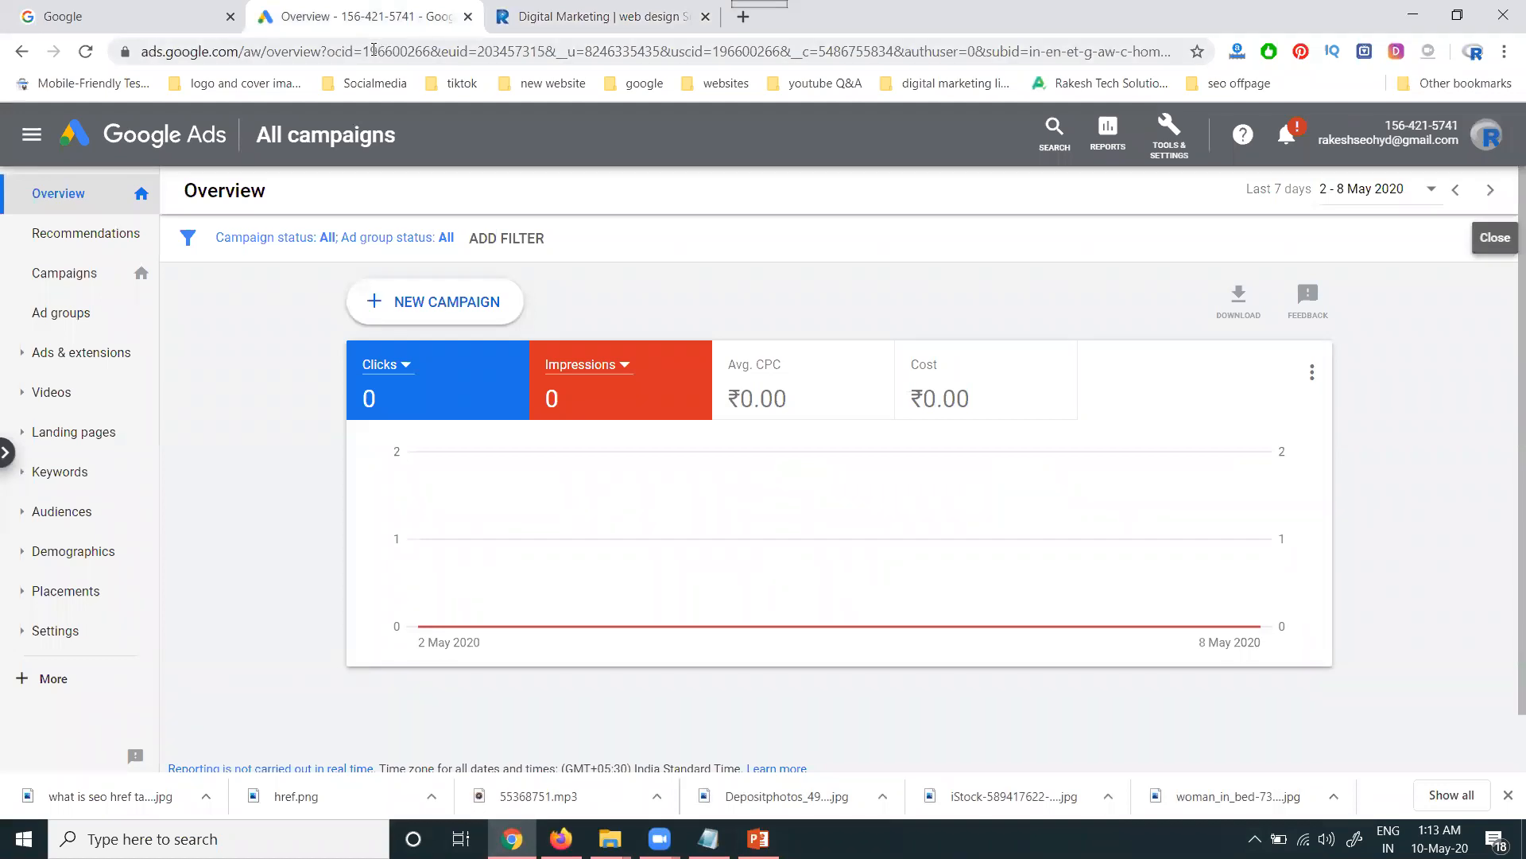
click(427, 311)
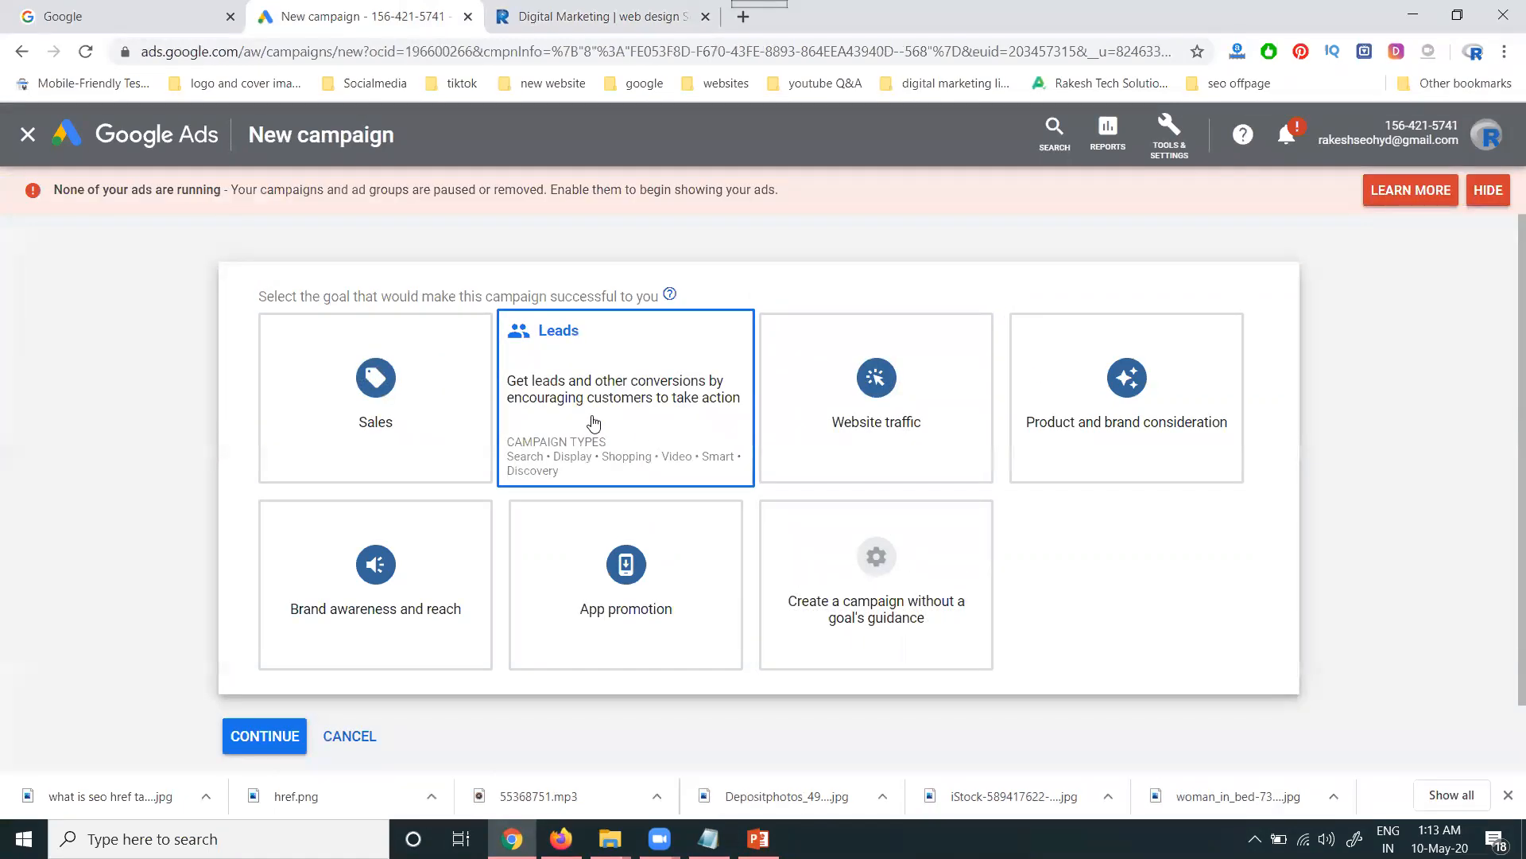
click(593, 422)
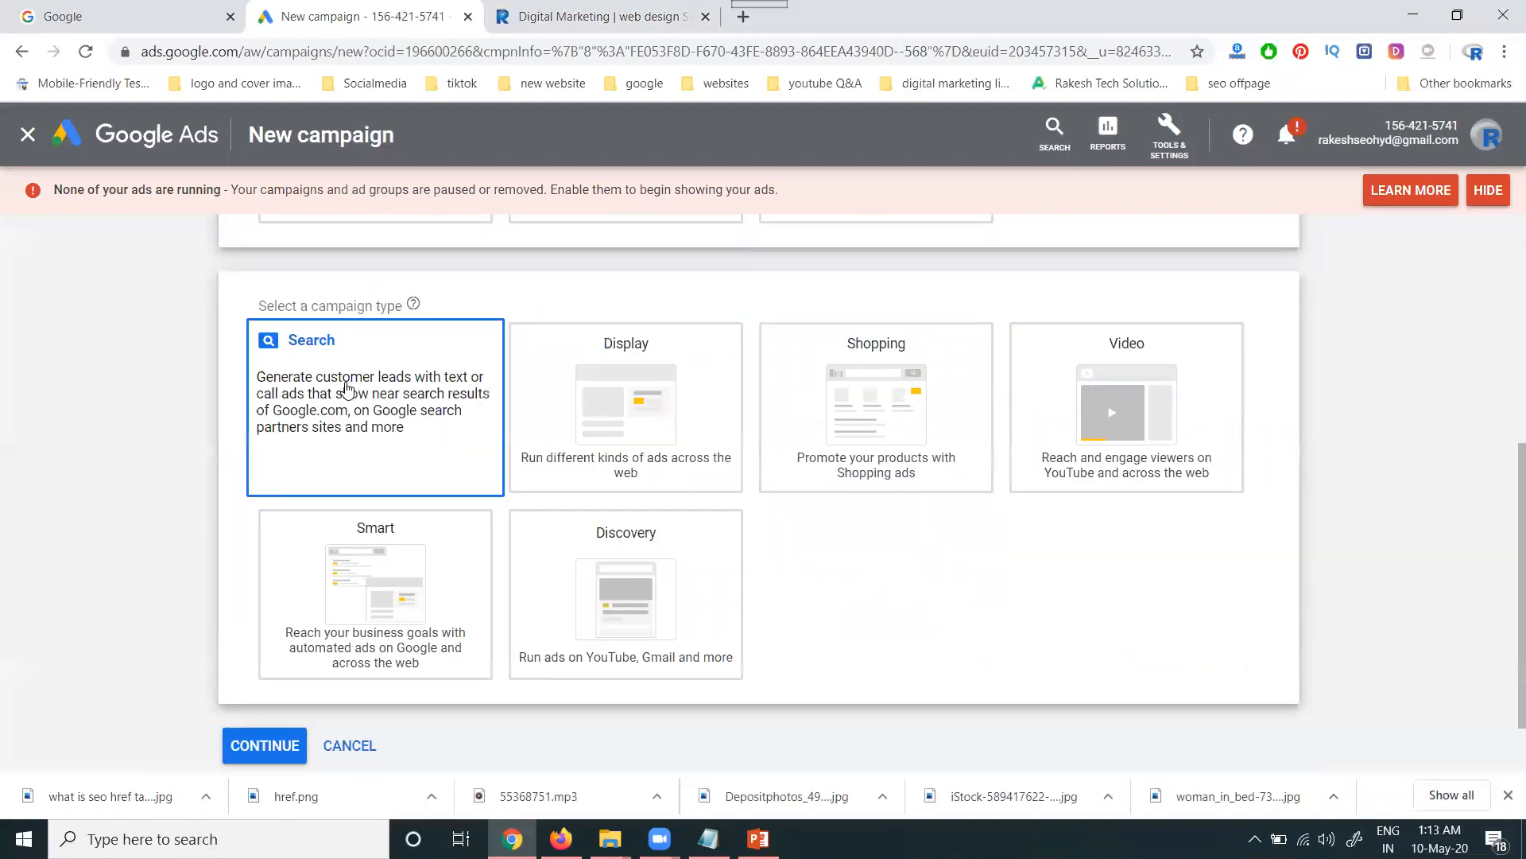
click(347, 388)
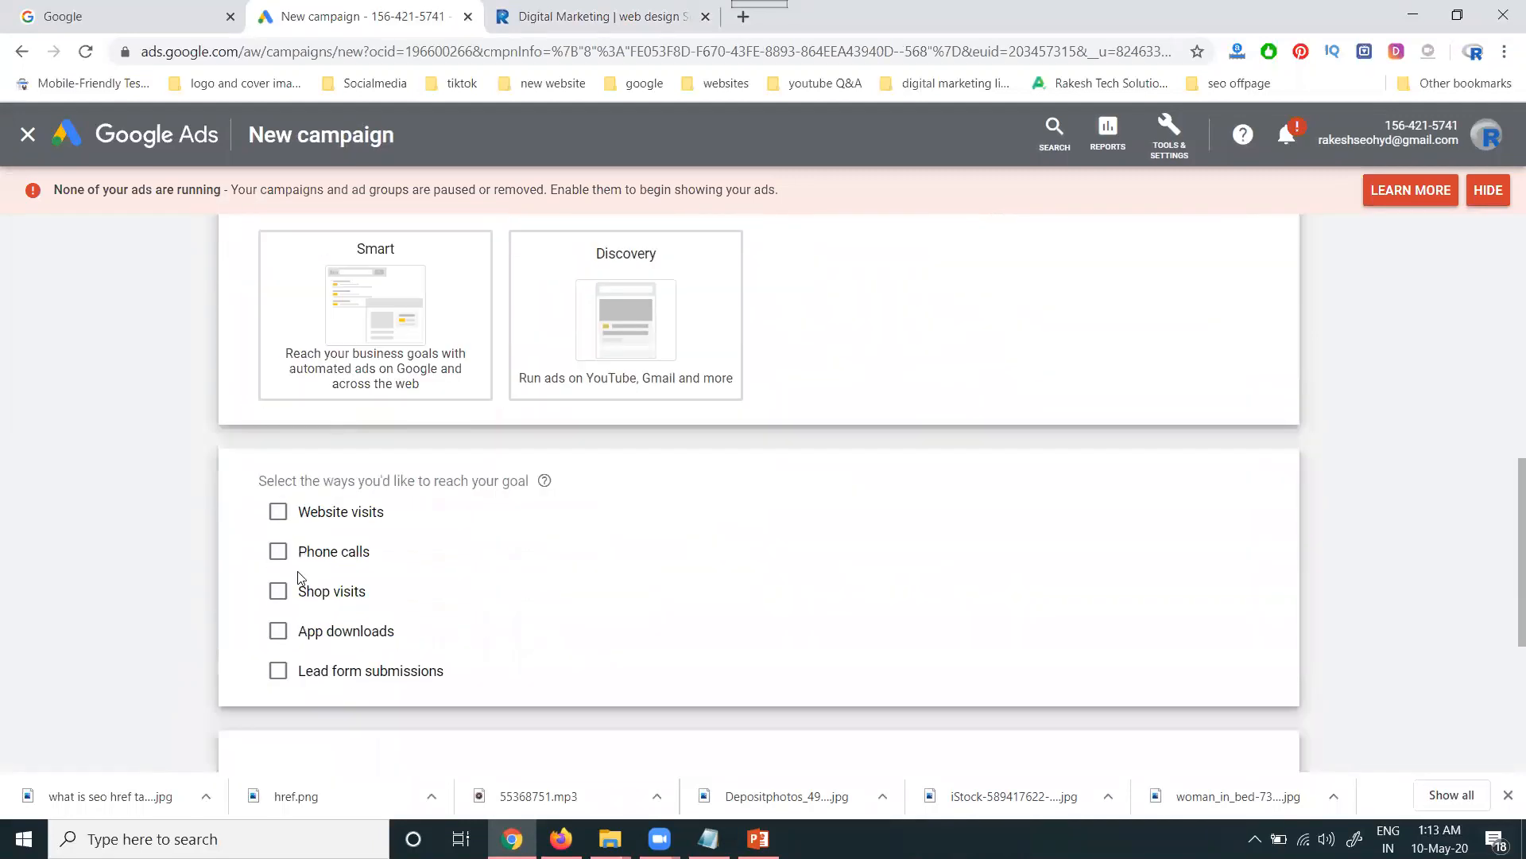
Choose only Phone calls as the way to reach the goal, with India as the phone number's country.
click(310, 562)
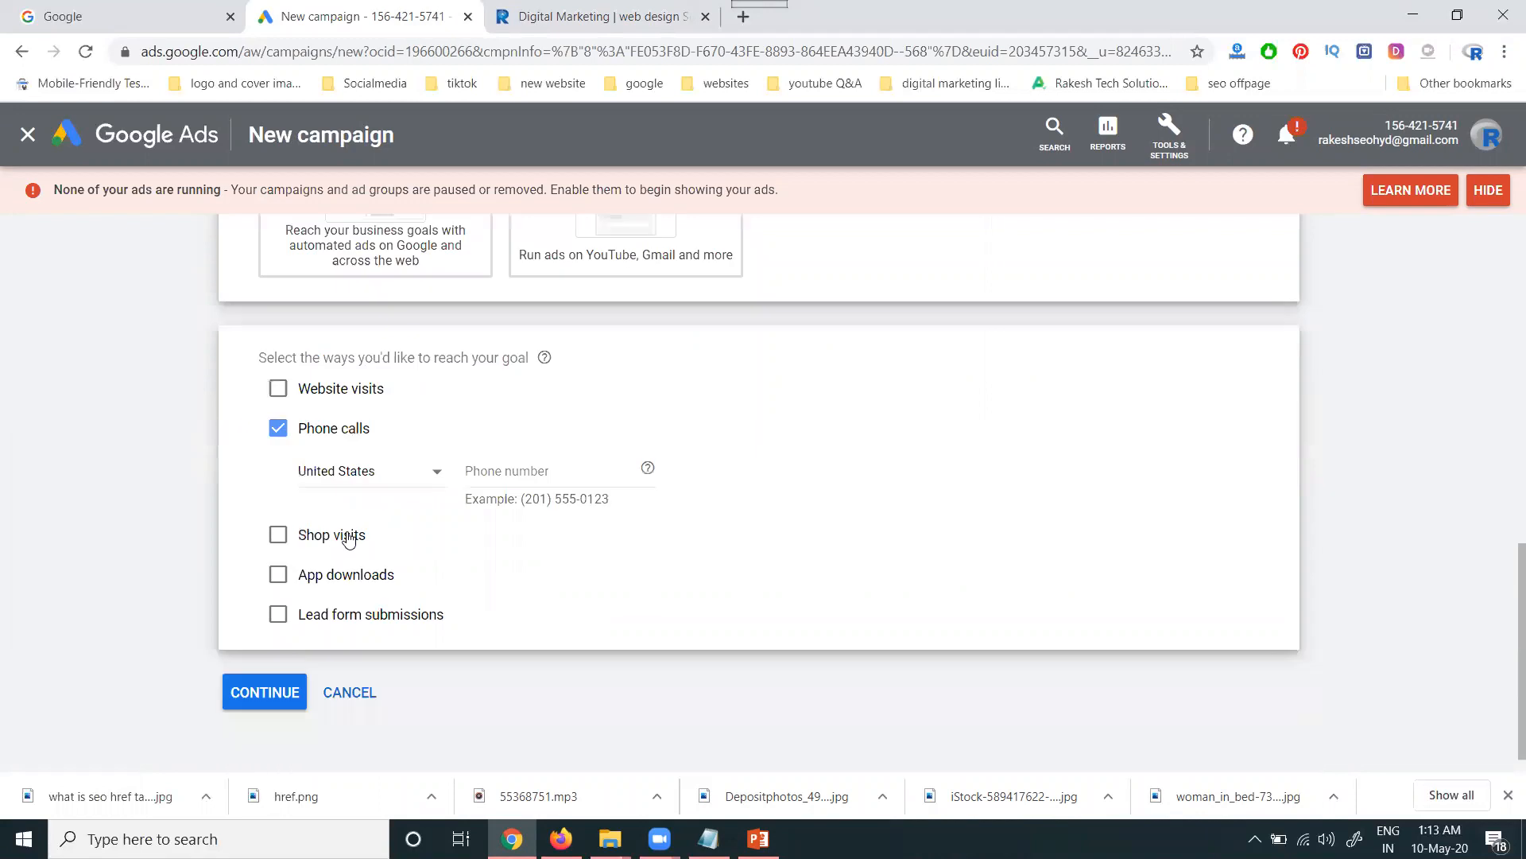
click(375, 475)
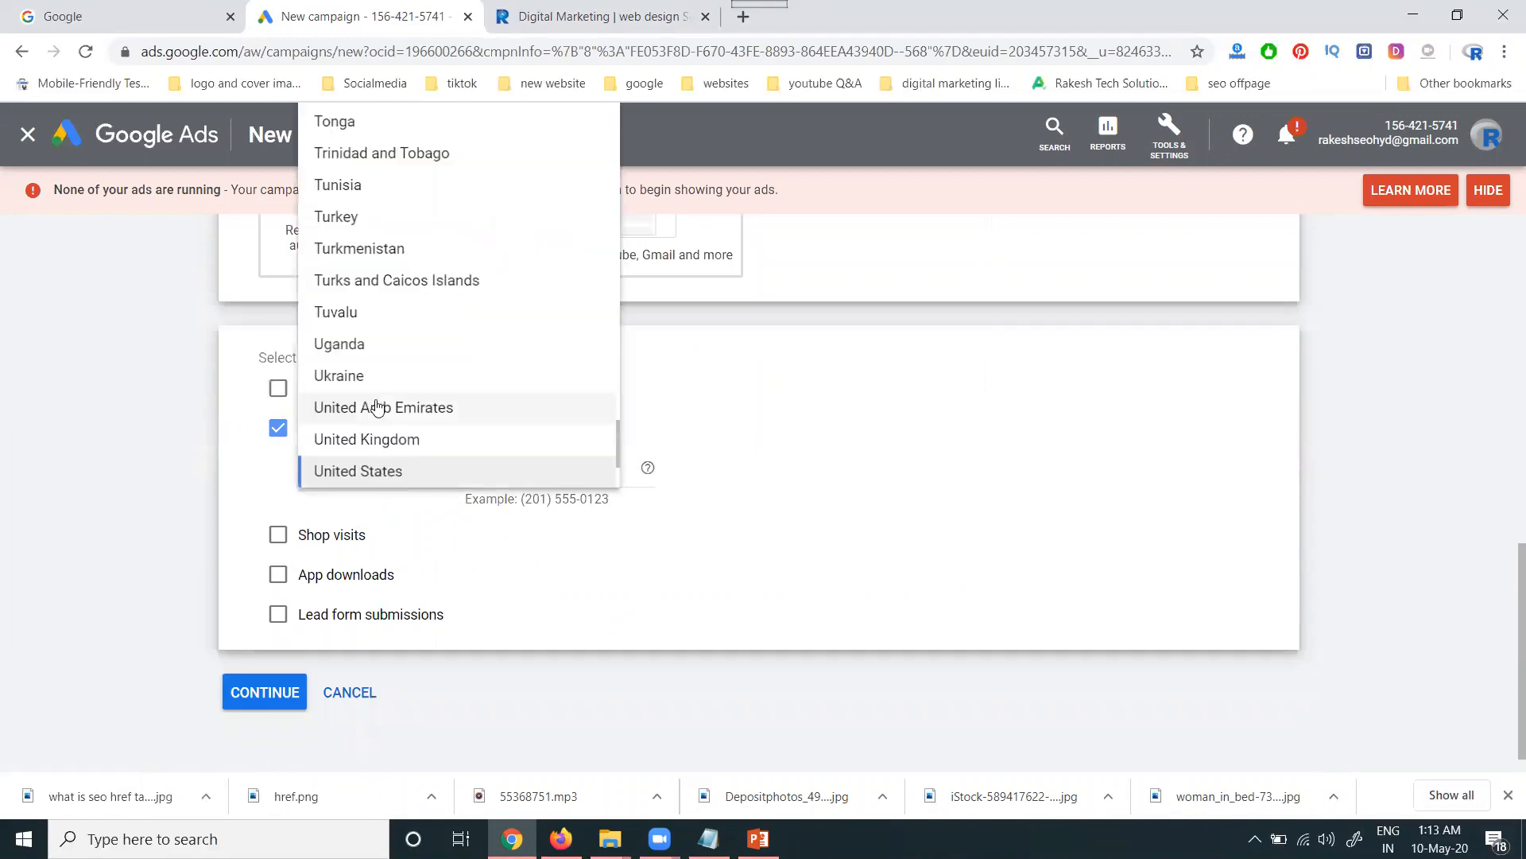
scroll(382, 405, up, 8)
scroll(376, 405, up, 20)
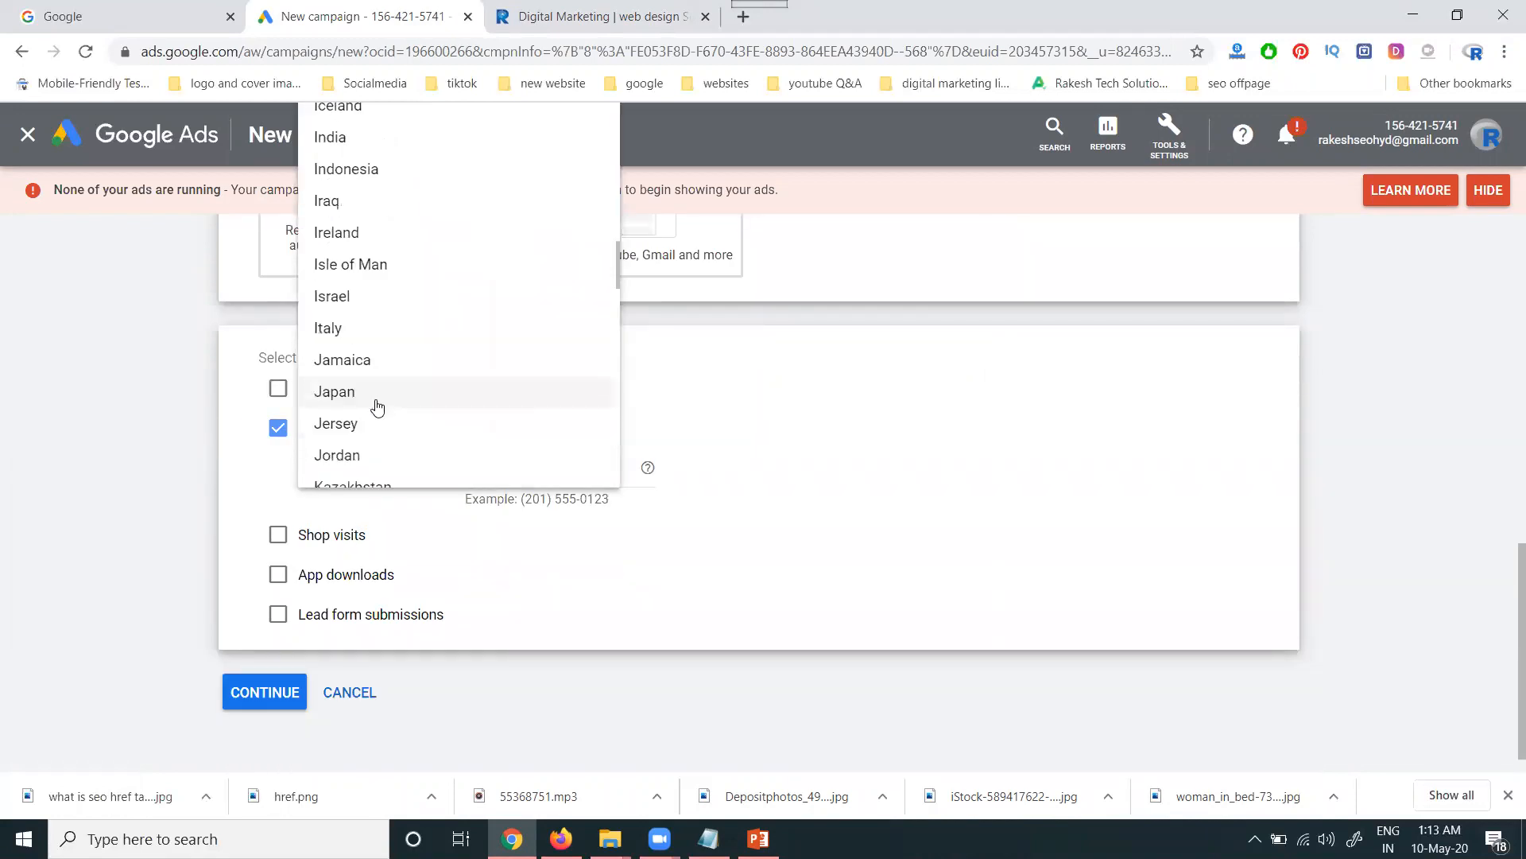
click(351, 140)
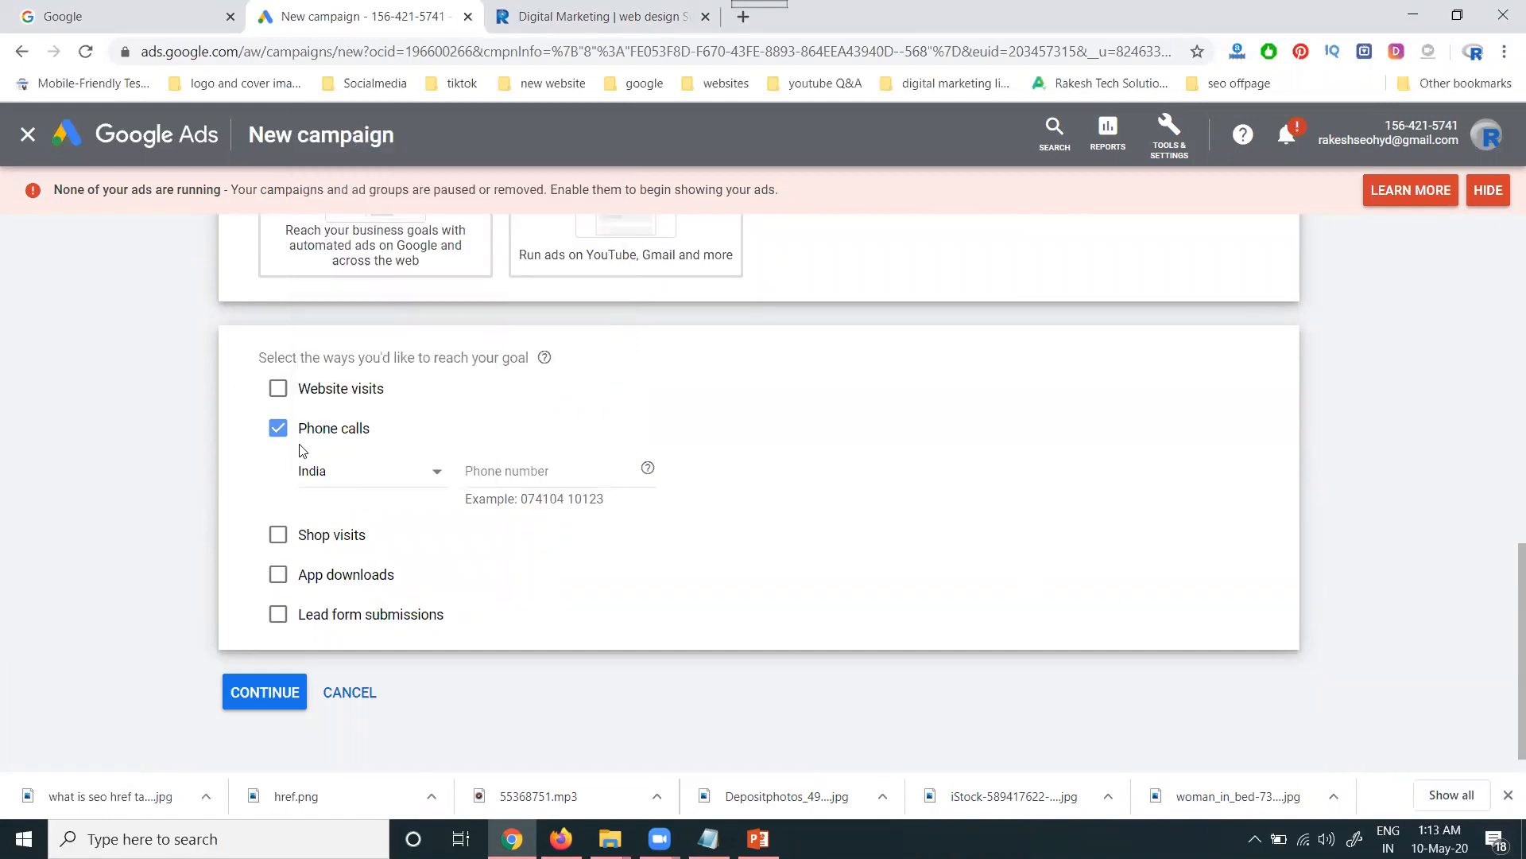
click(279, 391)
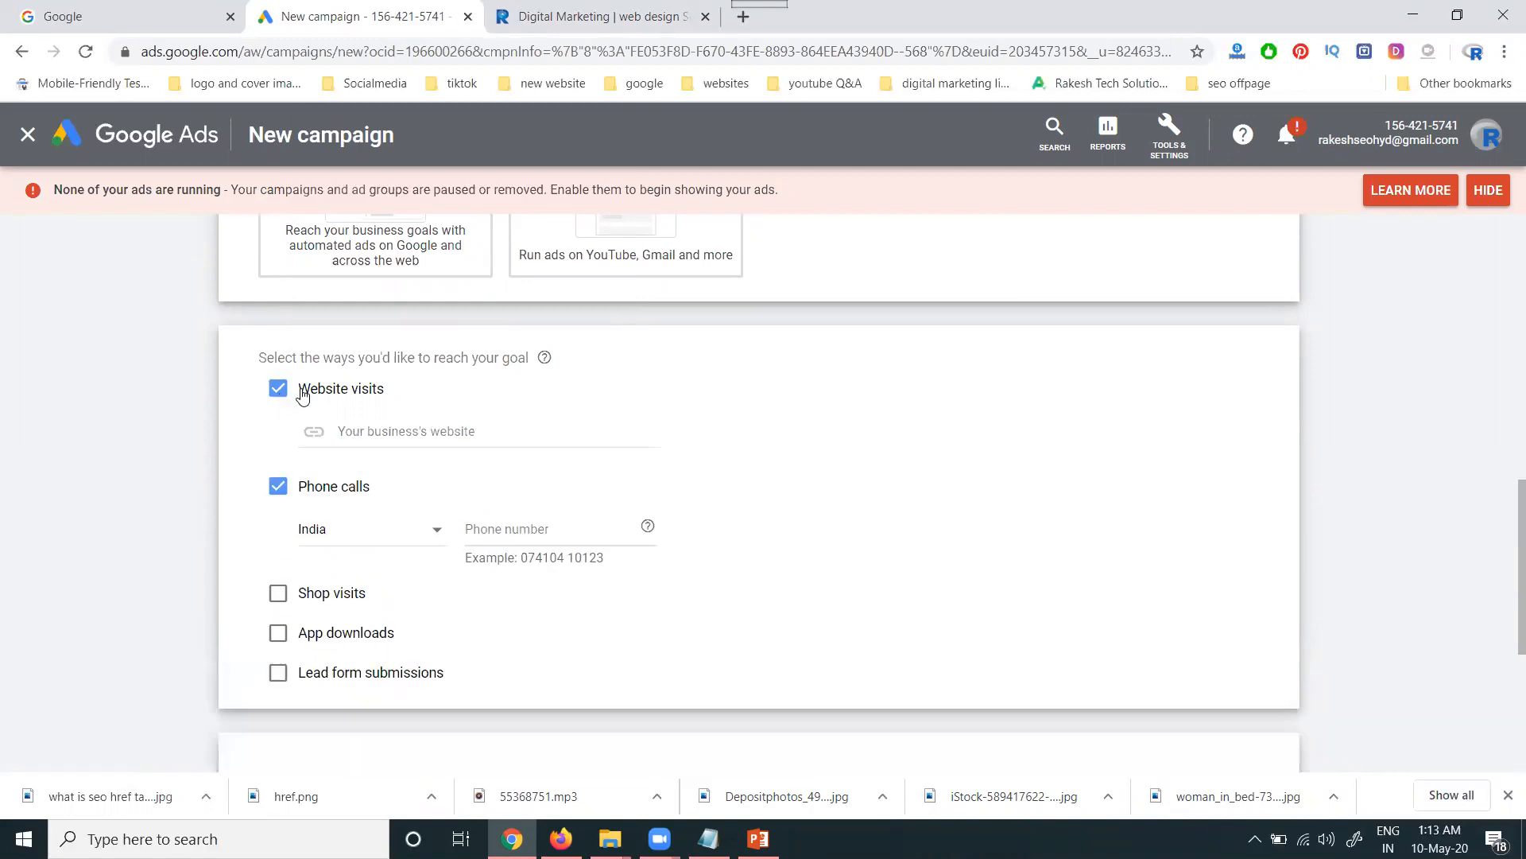
click(280, 390)
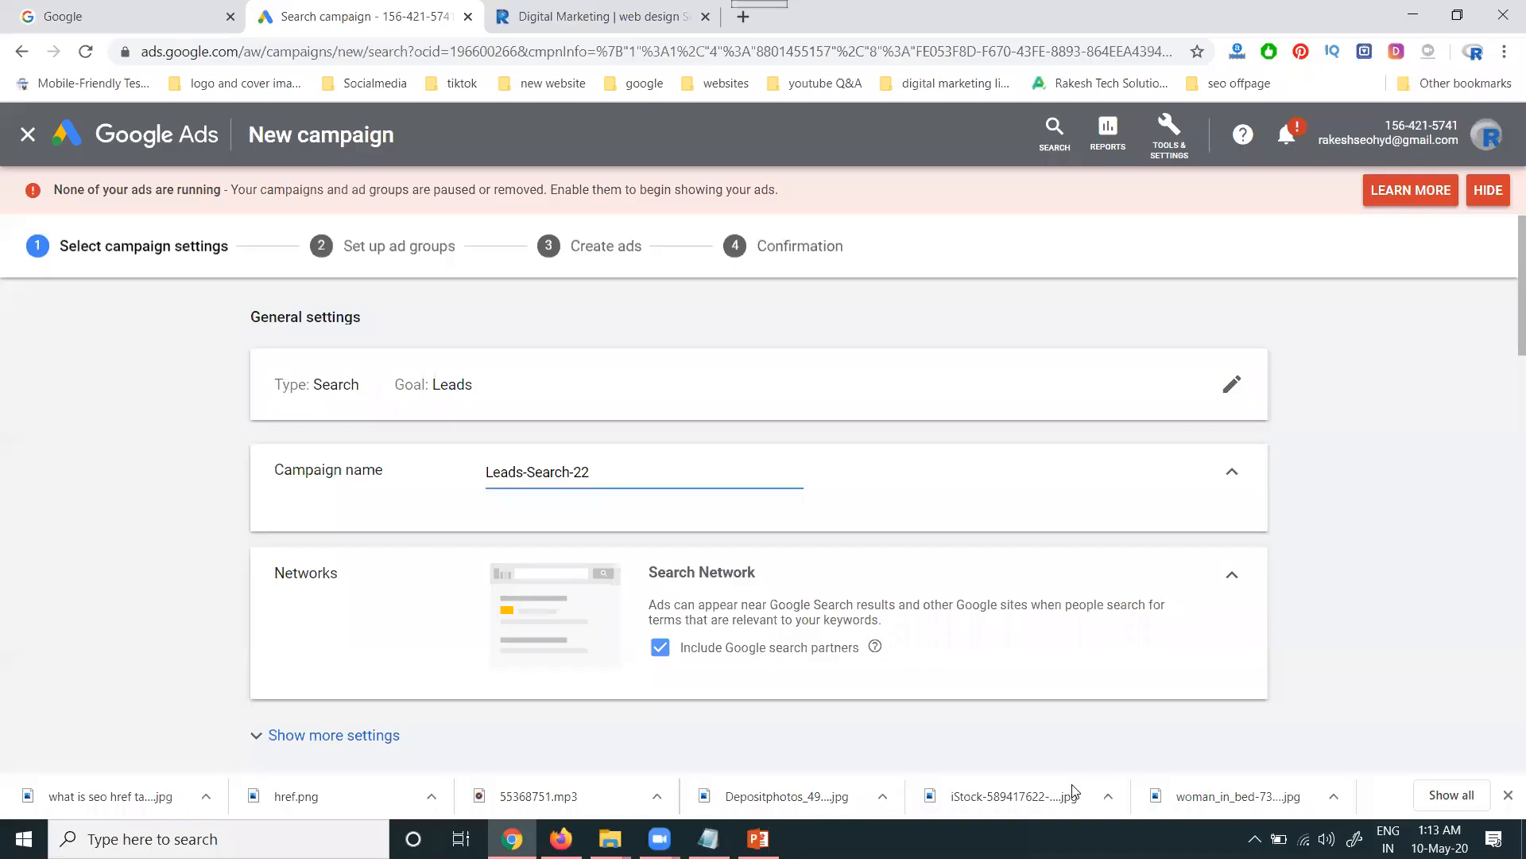
Rename the campaign to RTS Leads-Search-22.
click(487, 471)
text(RTS)
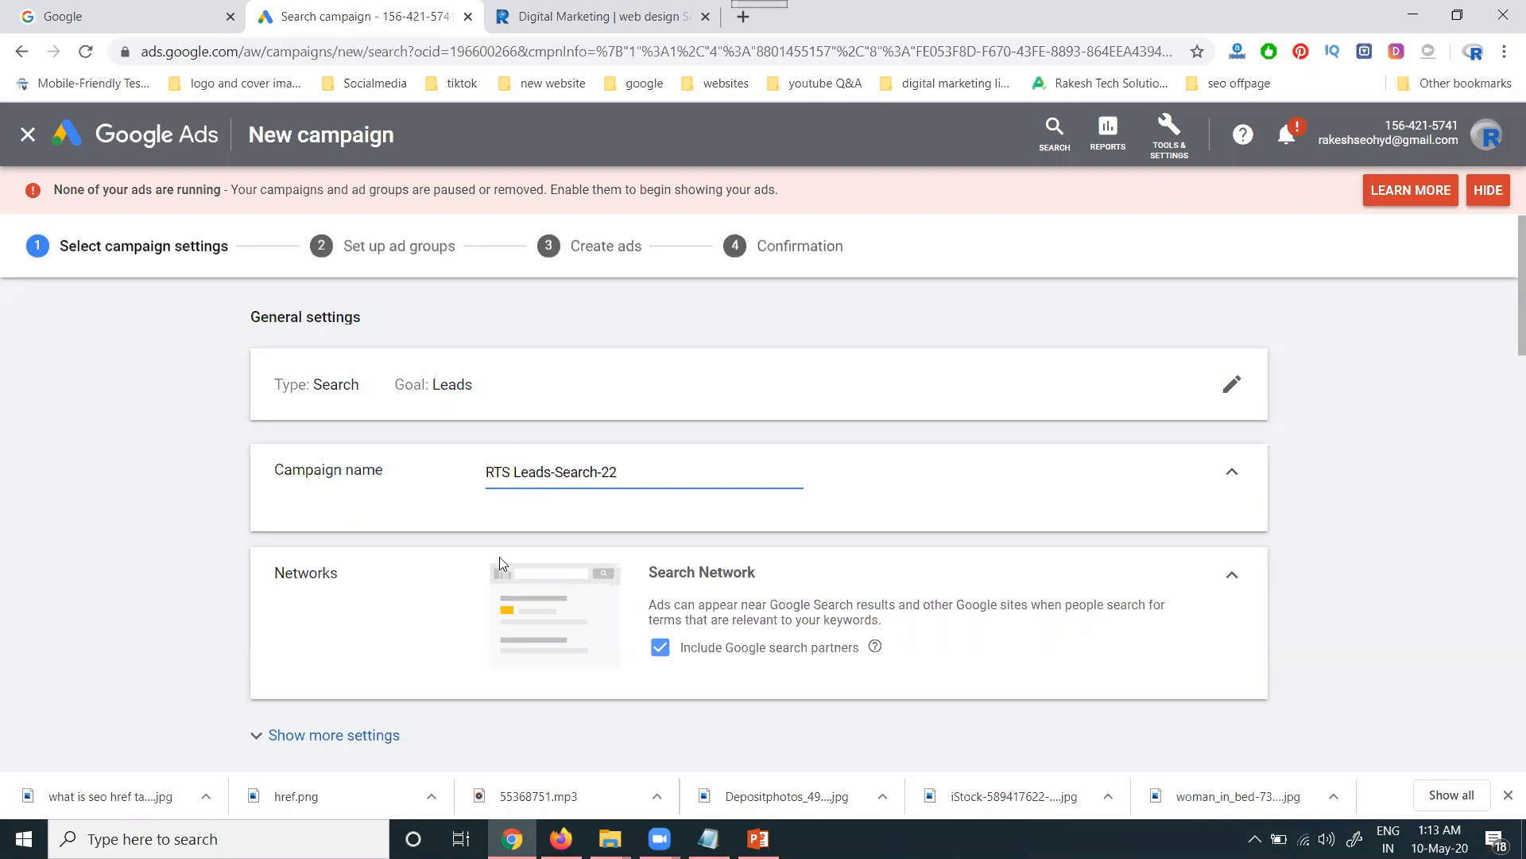
Review the campaign's network, location and language settings and the selectable audiences.
scroll(569, 494, down, 3)
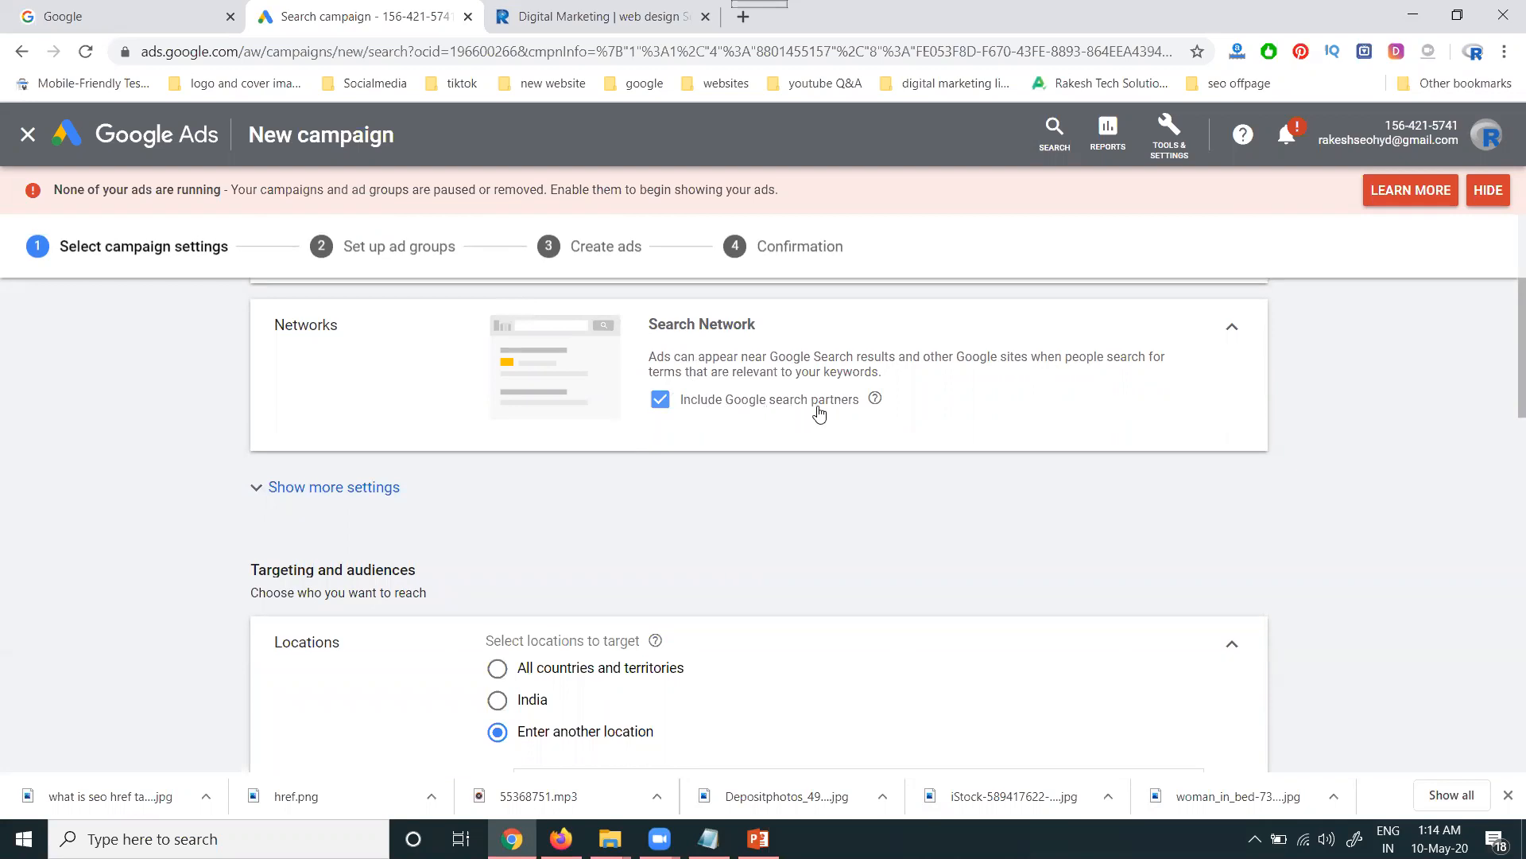
scroll(657, 465, down, 3)
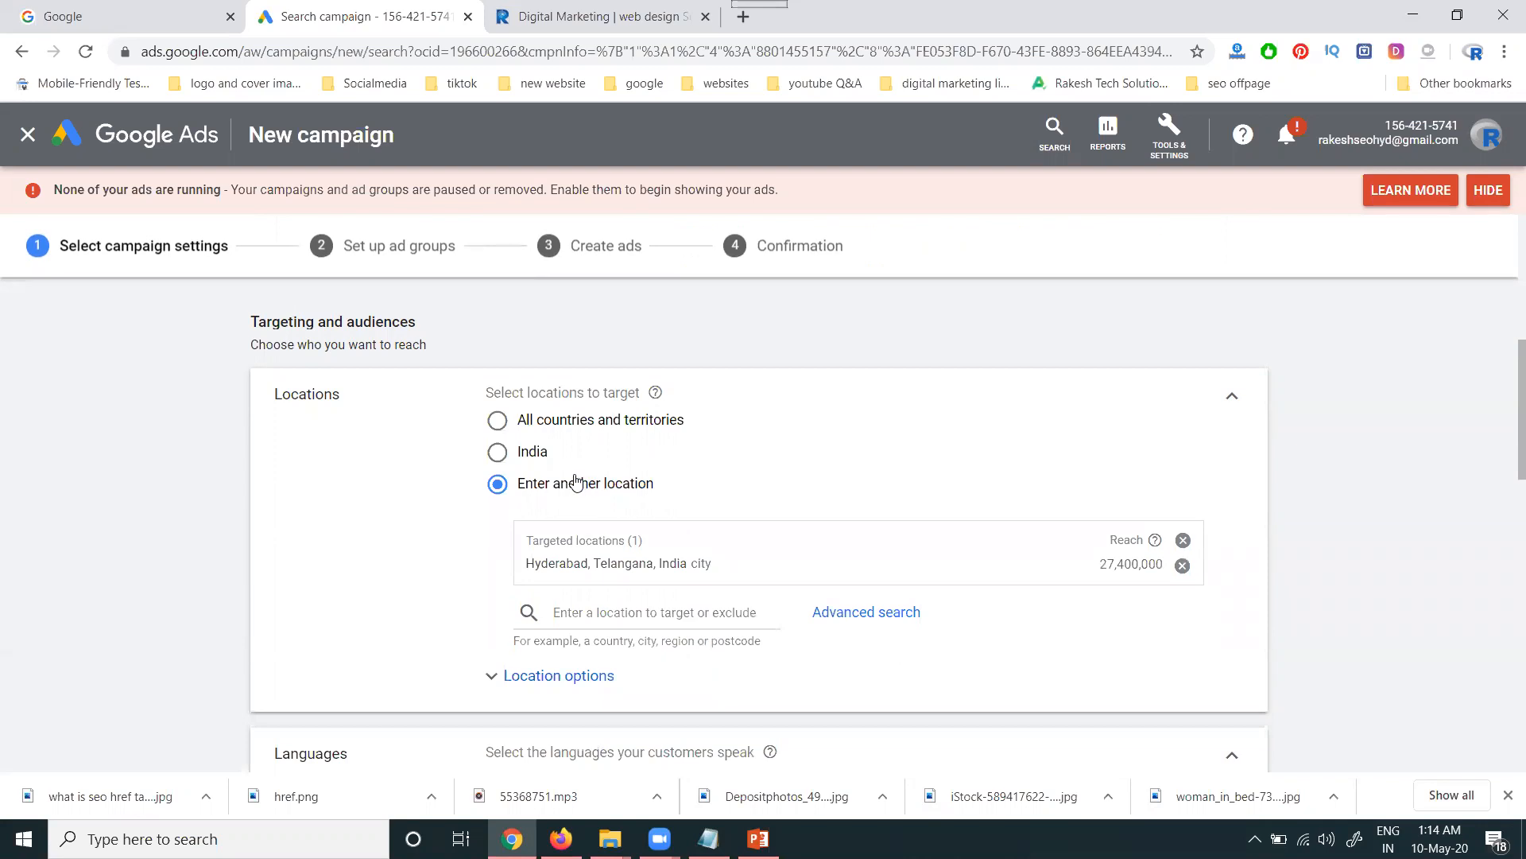
scroll(409, 531, down, 3)
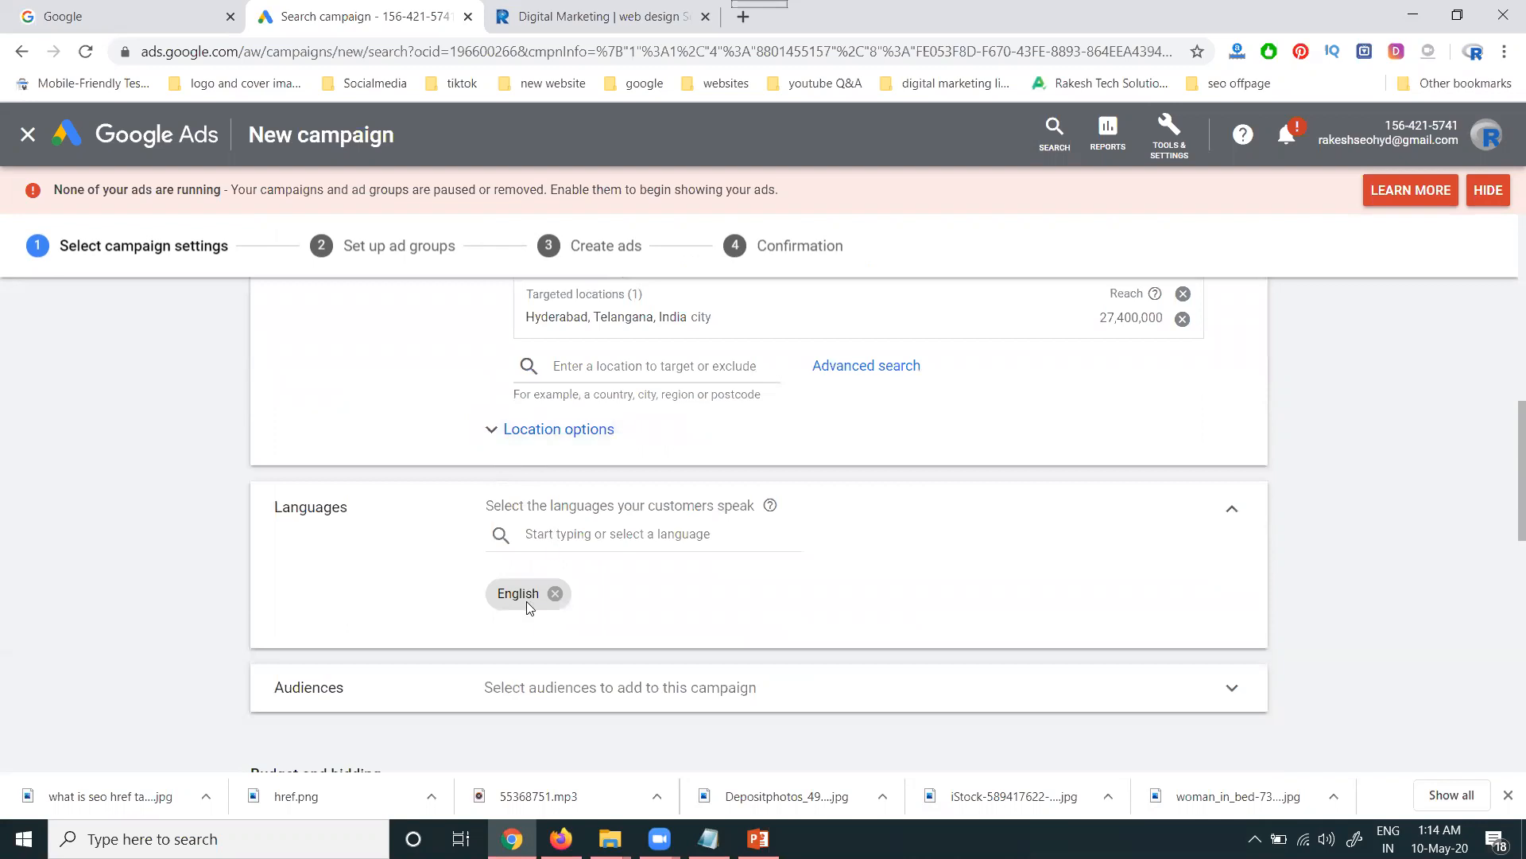
scroll(527, 601, down, 3)
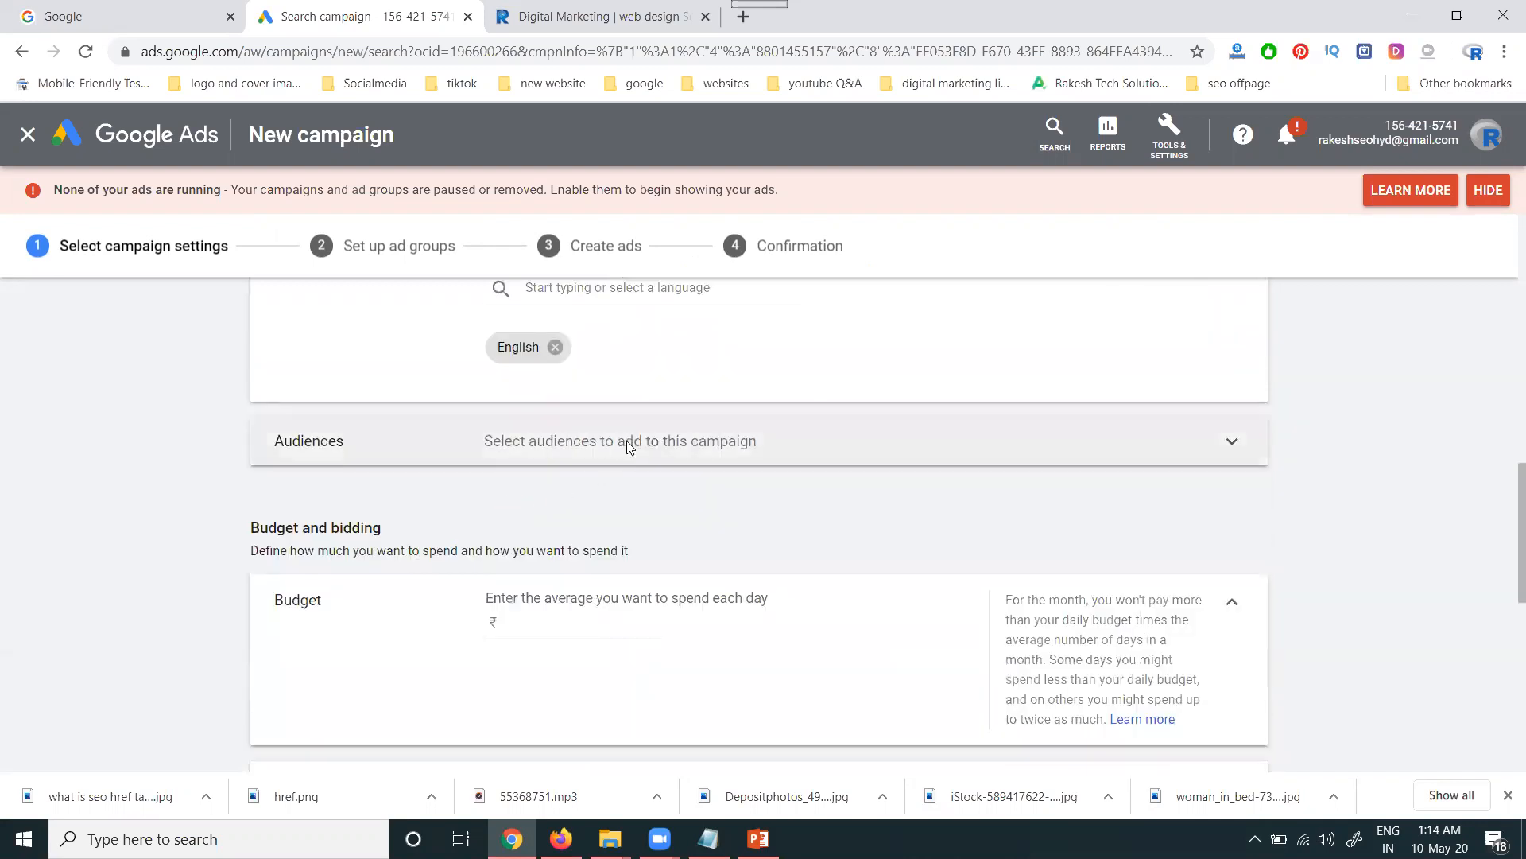
click(627, 442)
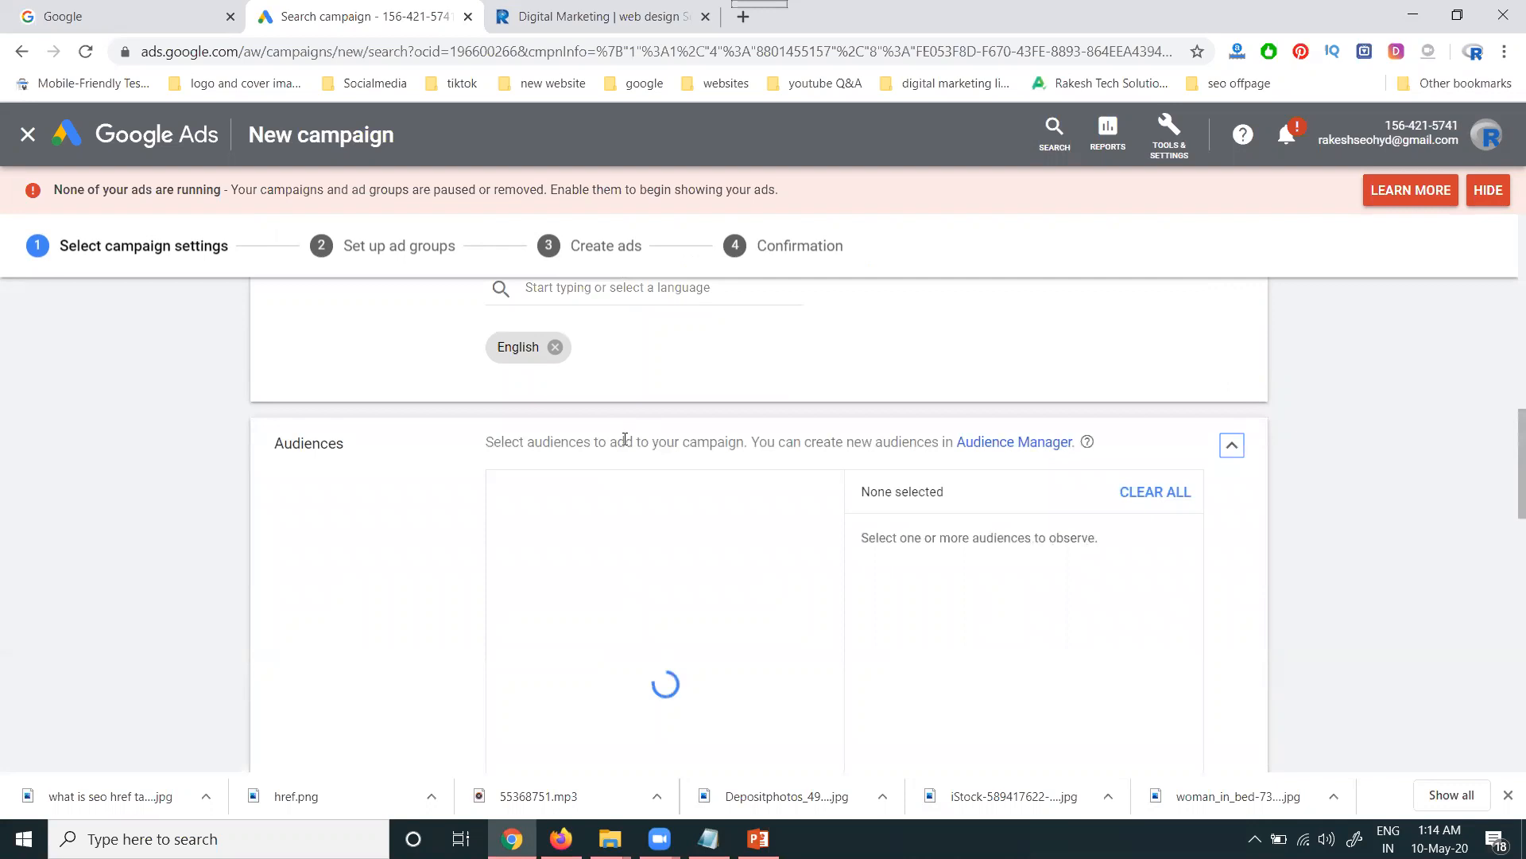
scroll(626, 442, down, 3)
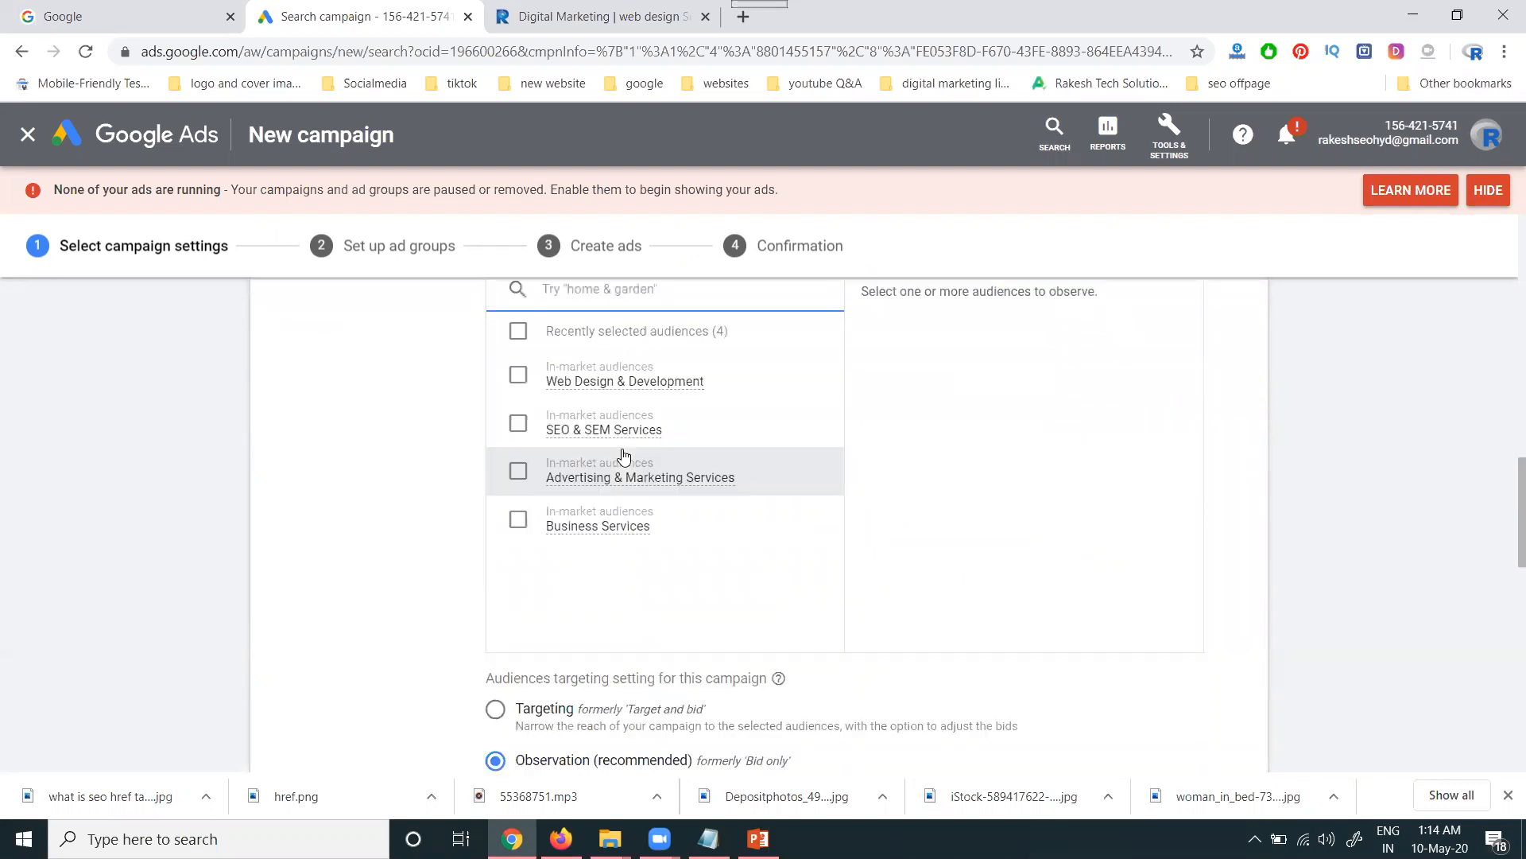
scroll(875, 462, up, 2)
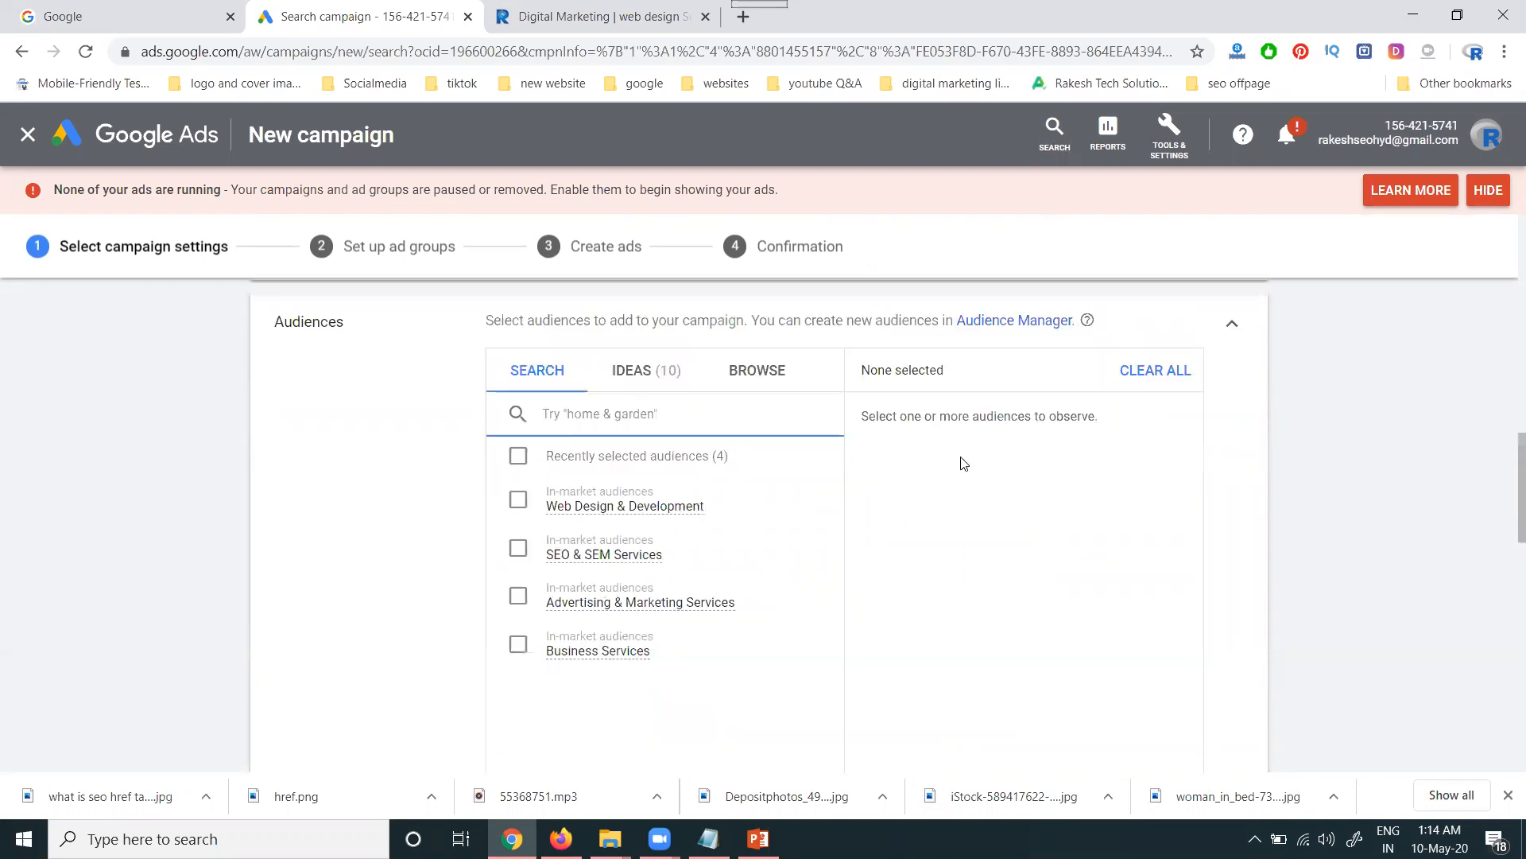
click(1230, 325)
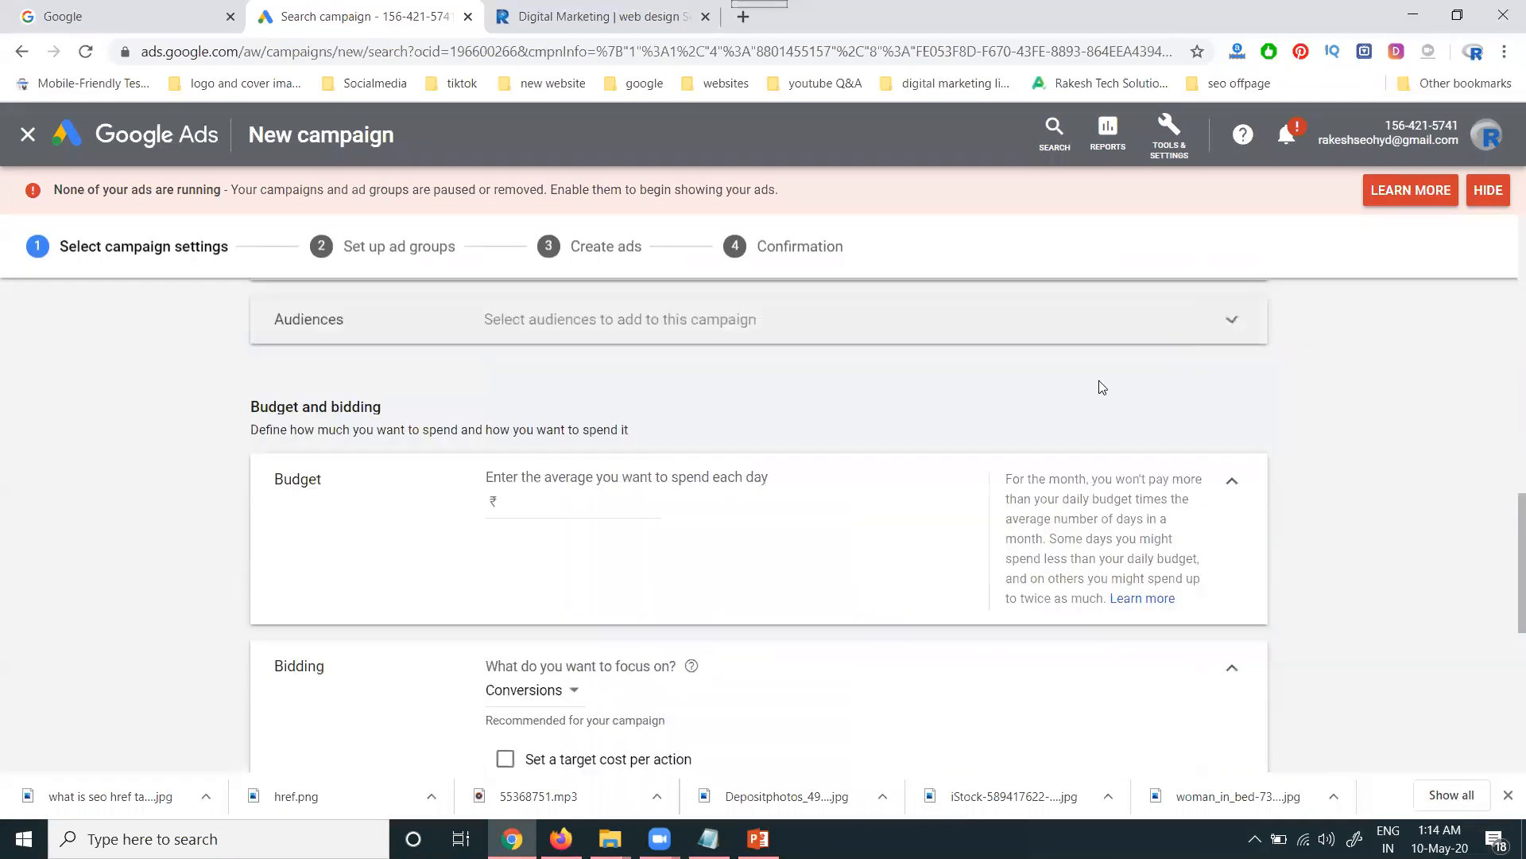
Set the campaign's average daily budget to ₹2,000.
click(555, 496)
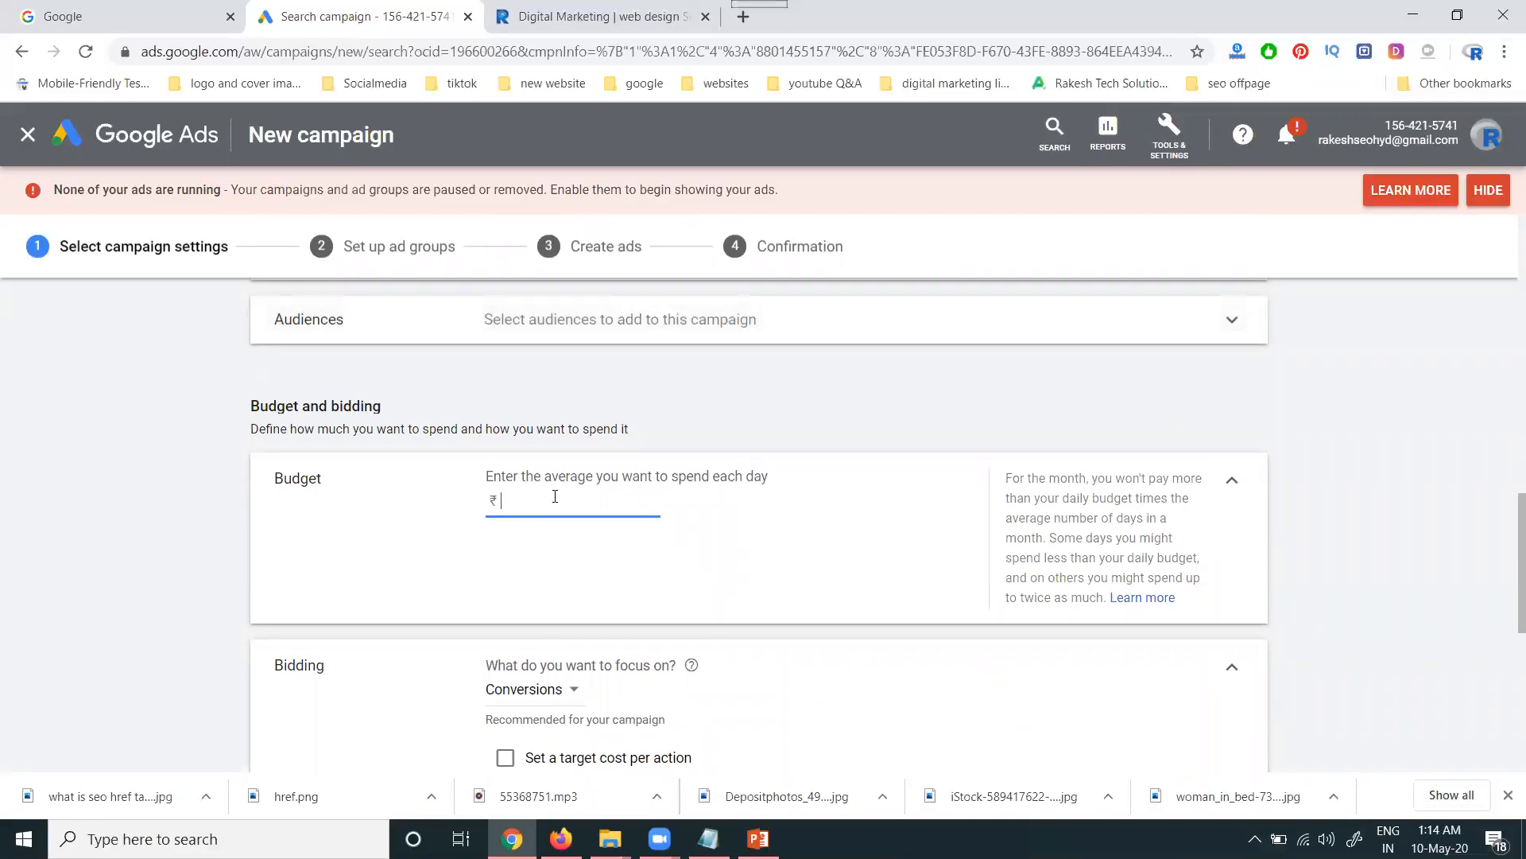
text(2,000)
click(260, 532)
Try Clicks as the bidding focus and set it back to Conversions.
scroll(261, 534, down, 5)
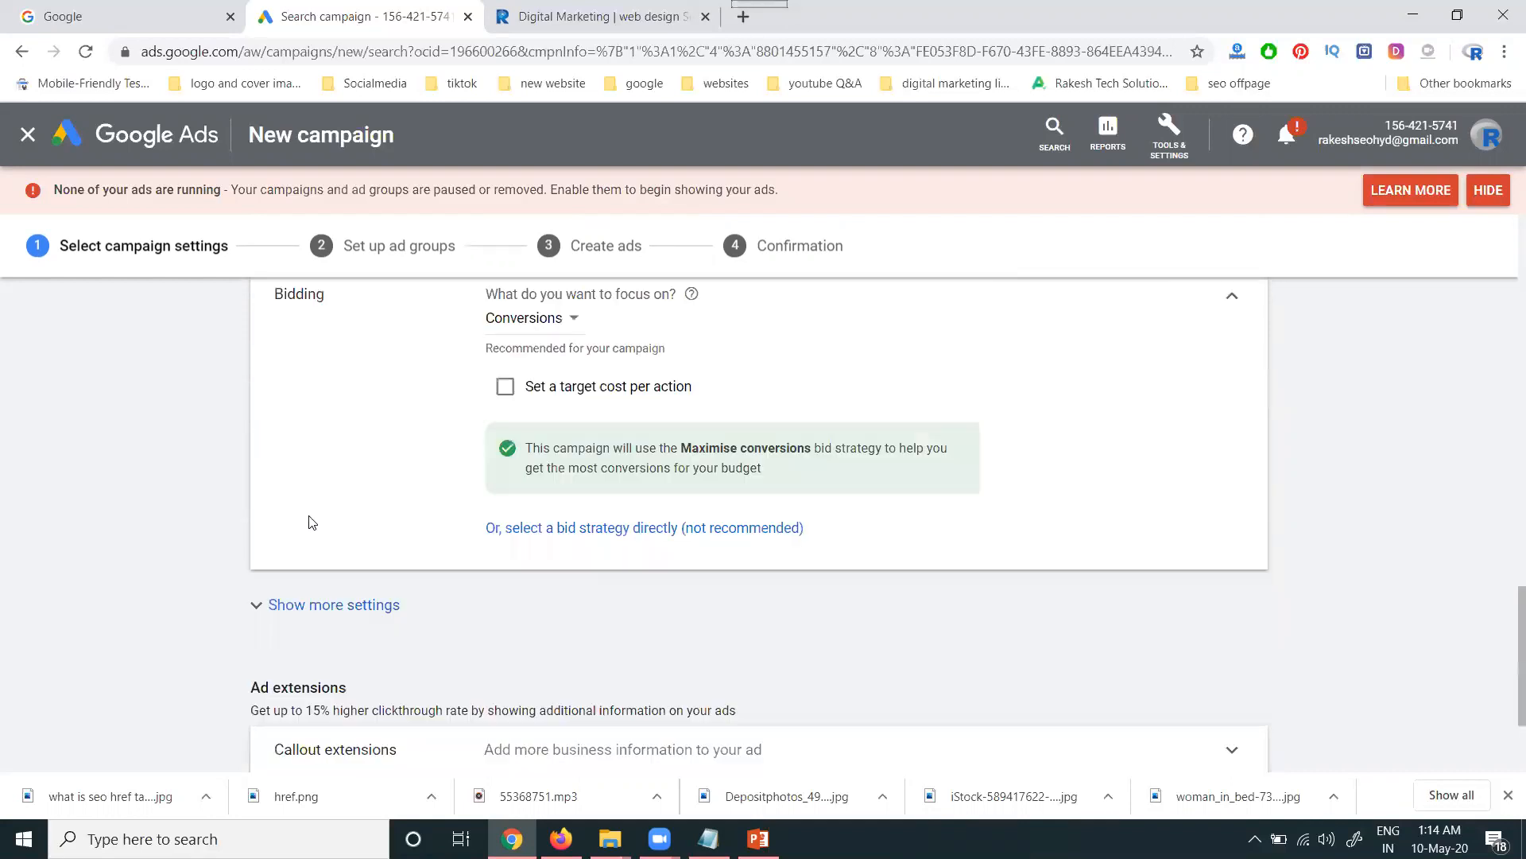
click(566, 326)
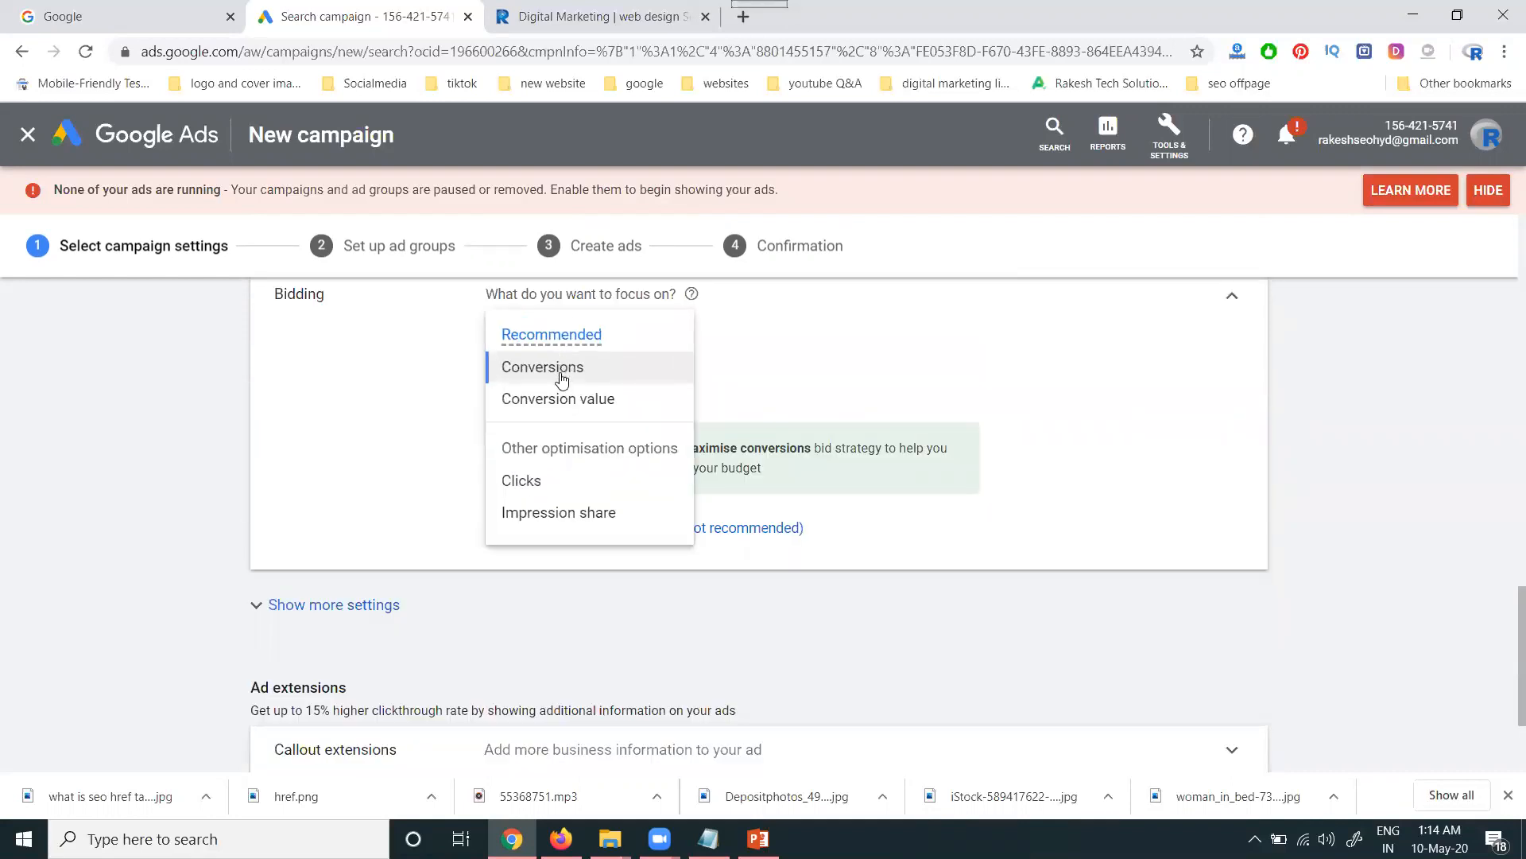
click(519, 480)
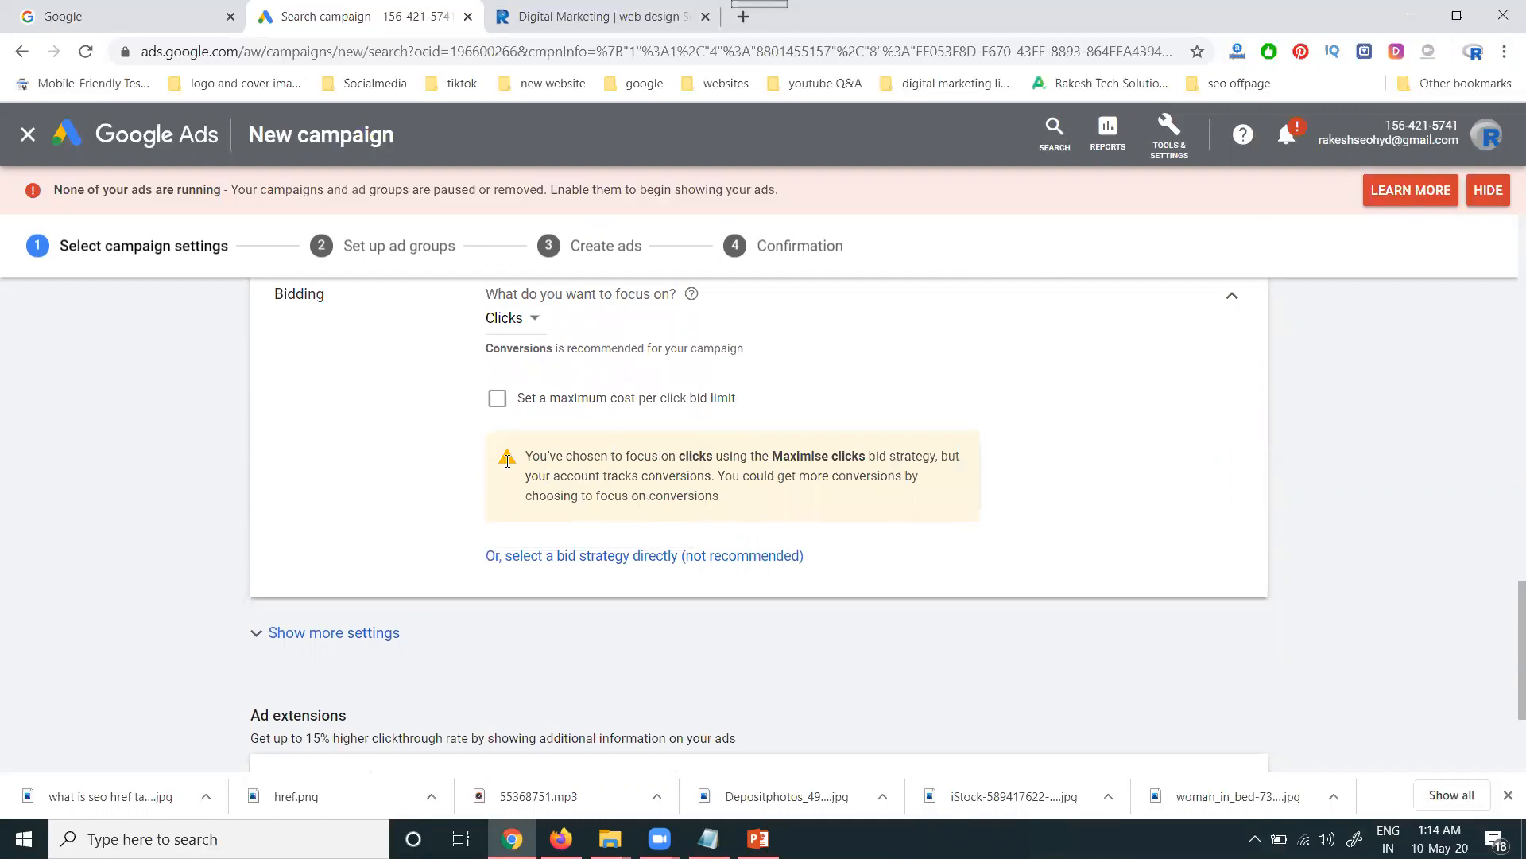
click(517, 320)
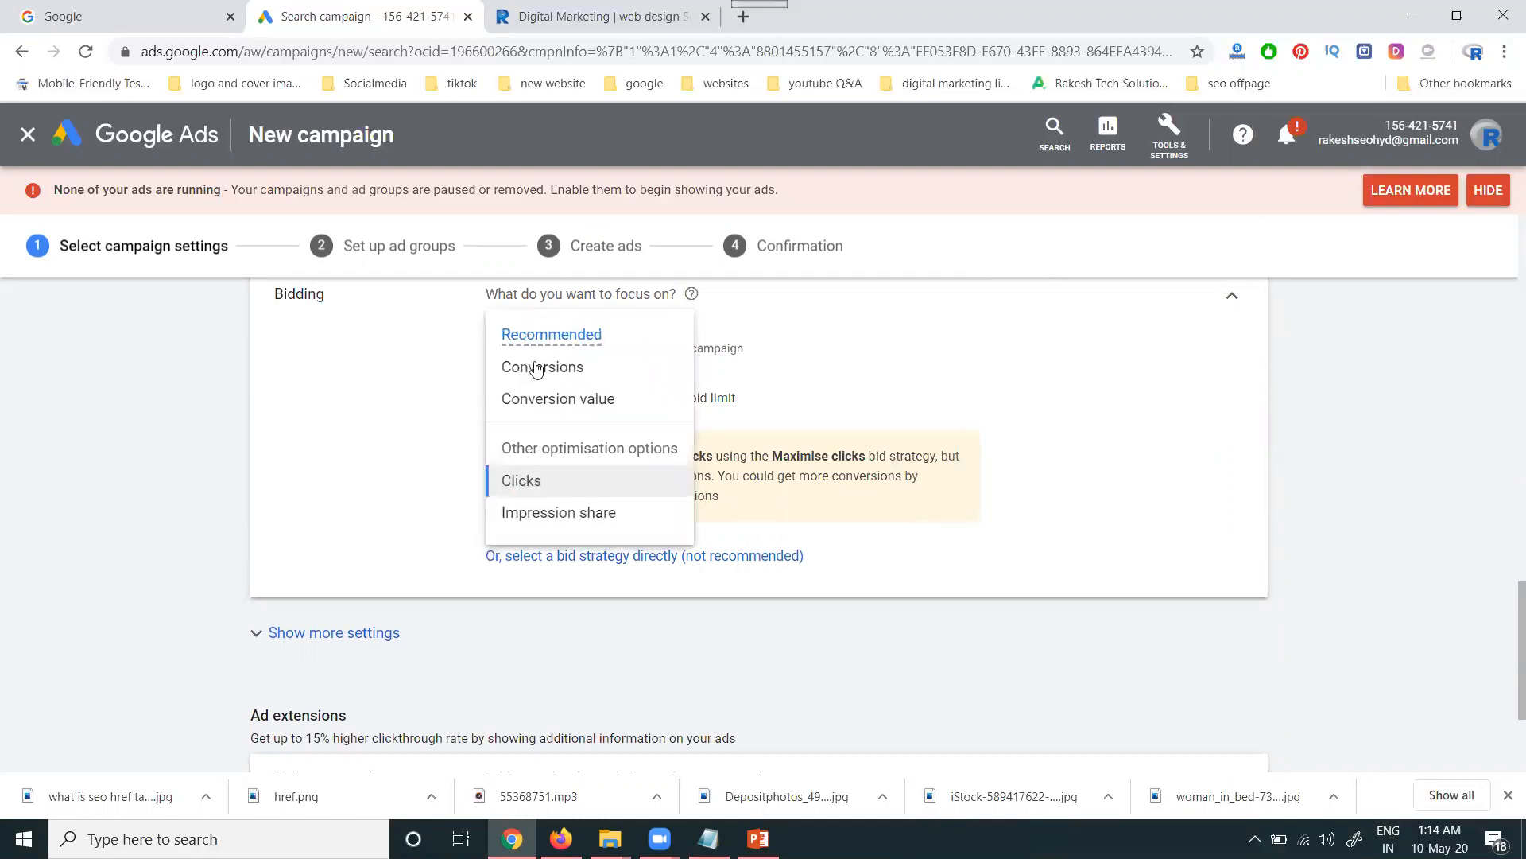
click(517, 371)
Look over the campaign-level callout extensions and the form for adding new callout texts.
scroll(205, 515, down, 3)
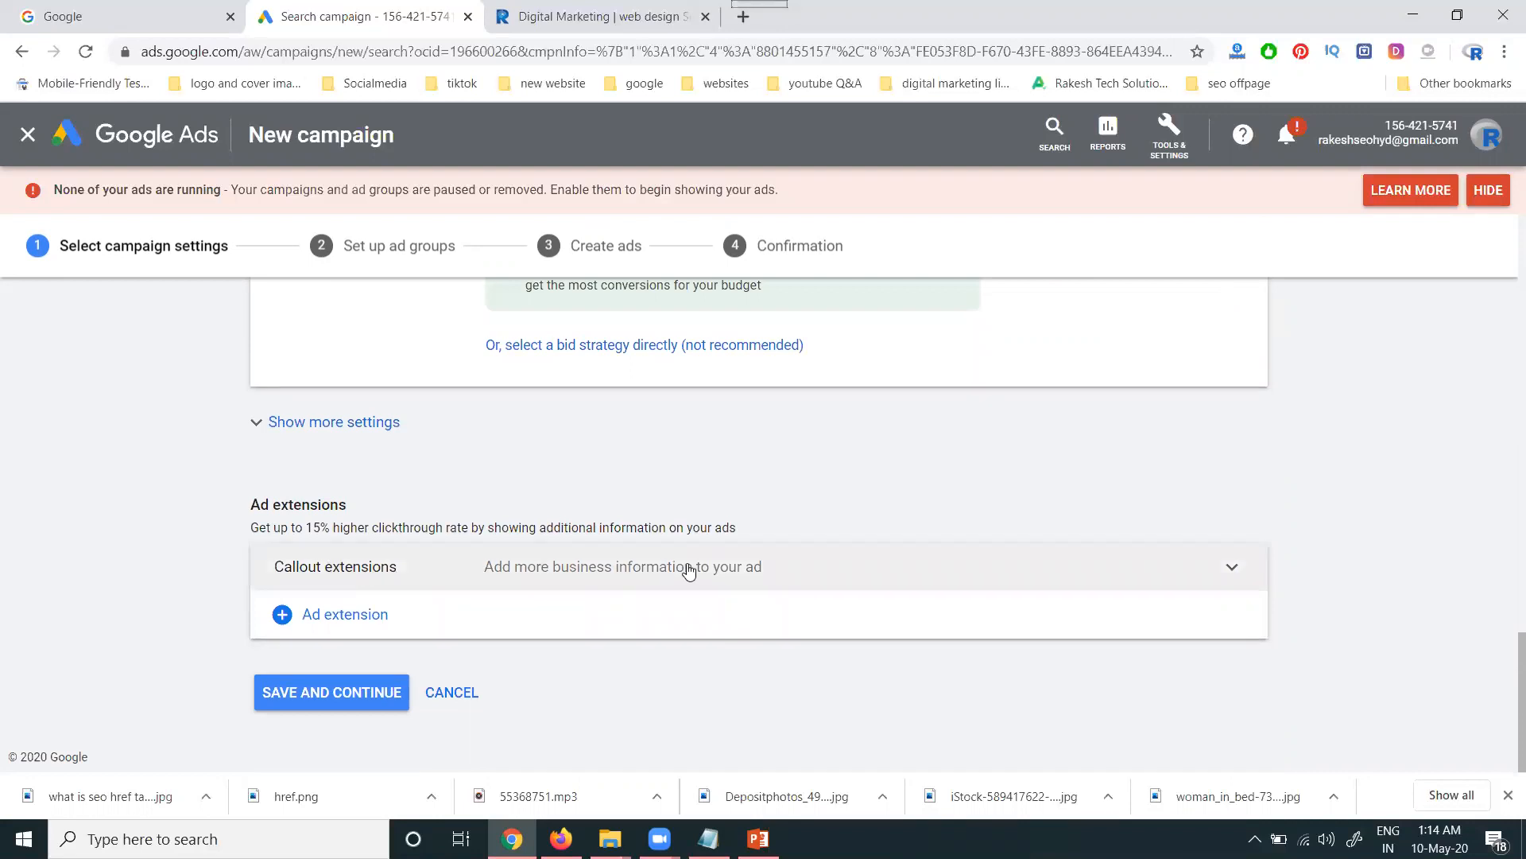
click(451, 569)
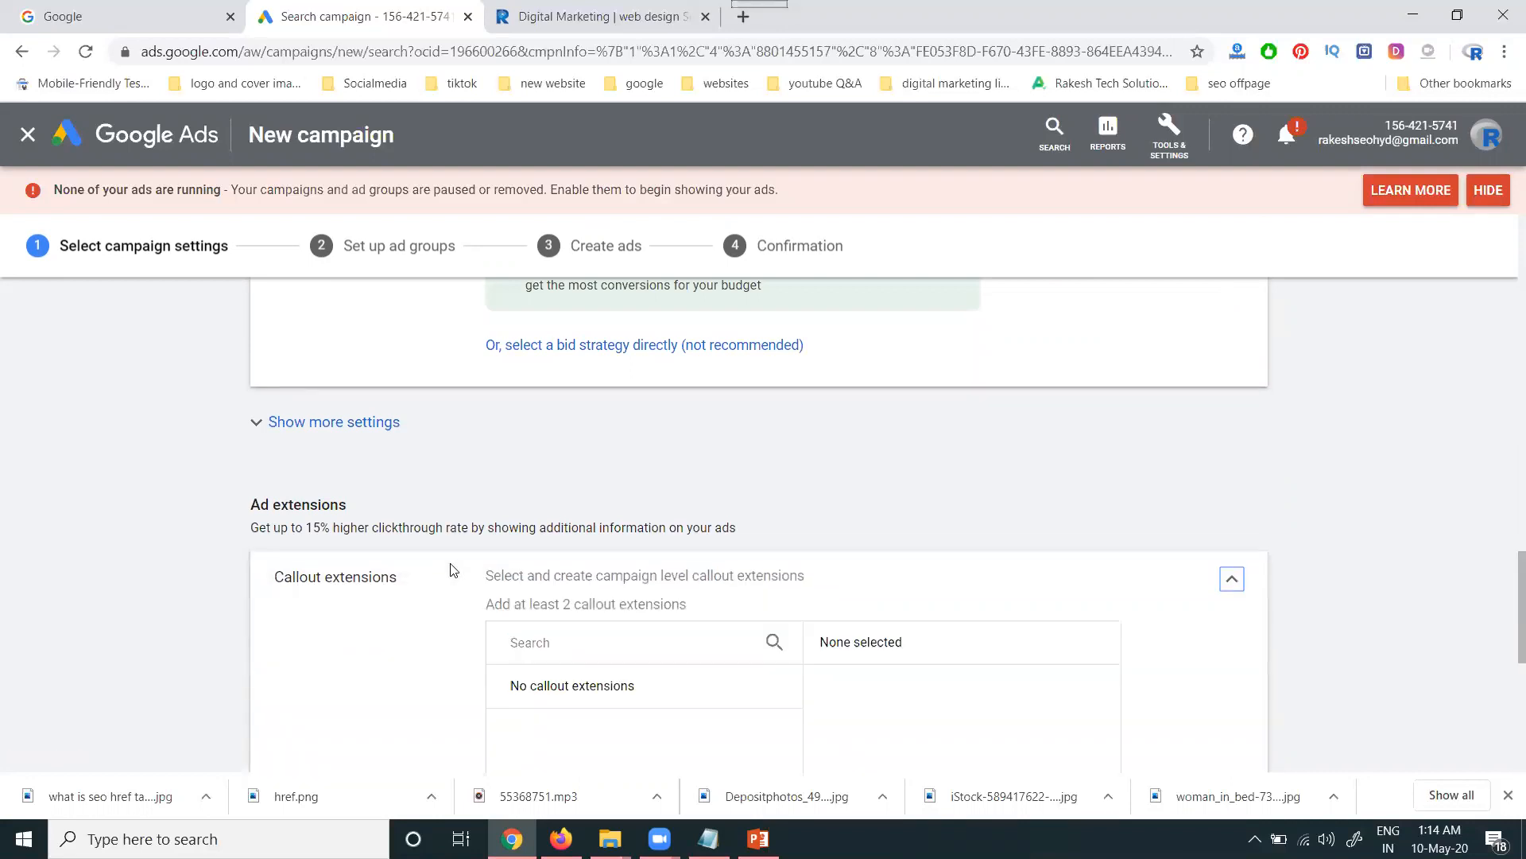
scroll(465, 570, down, 5)
click(589, 579)
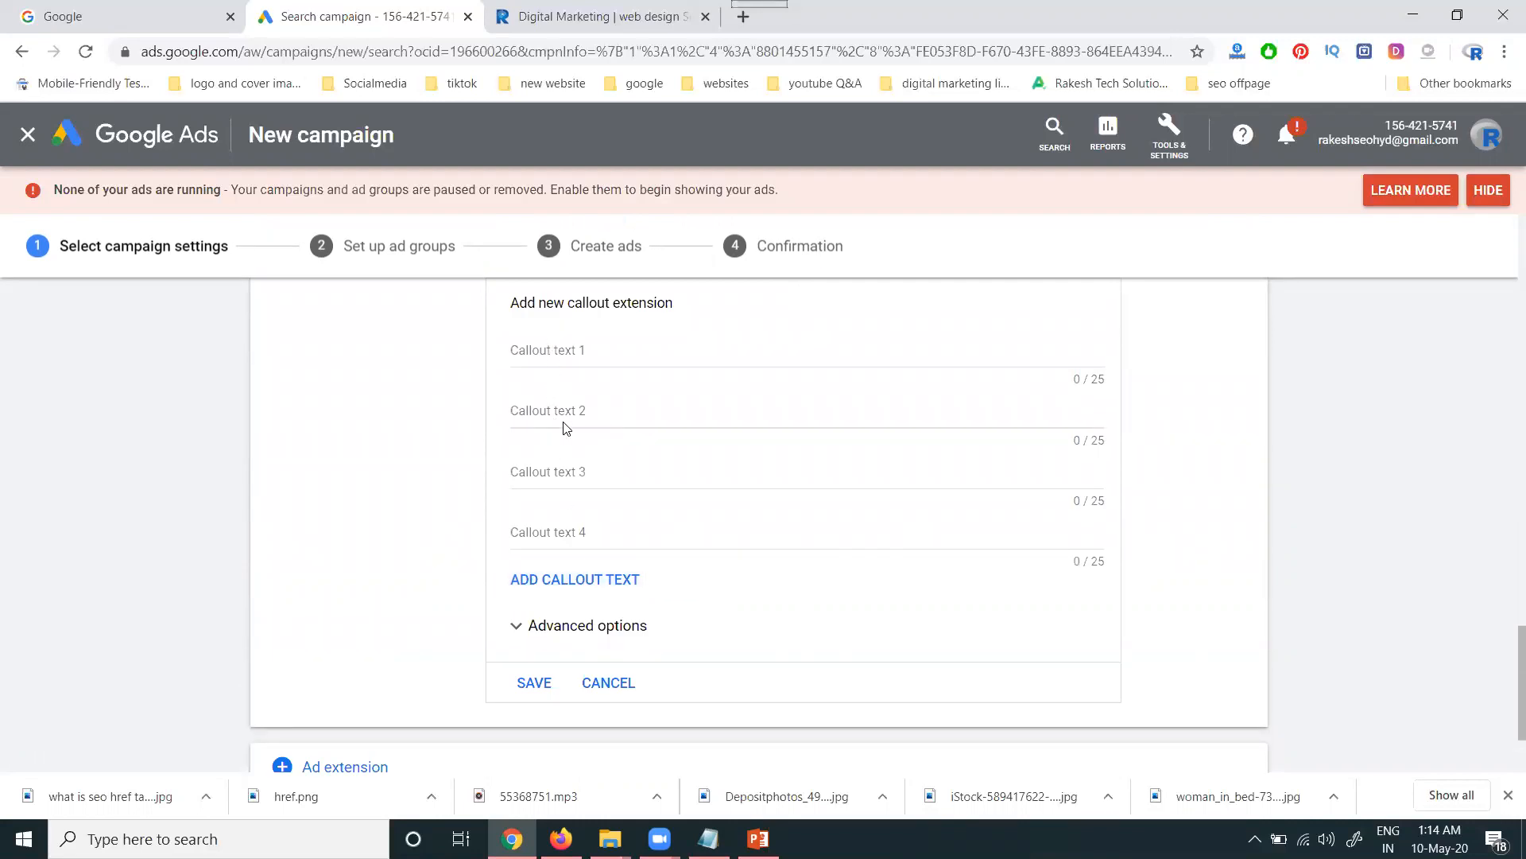
click(598, 683)
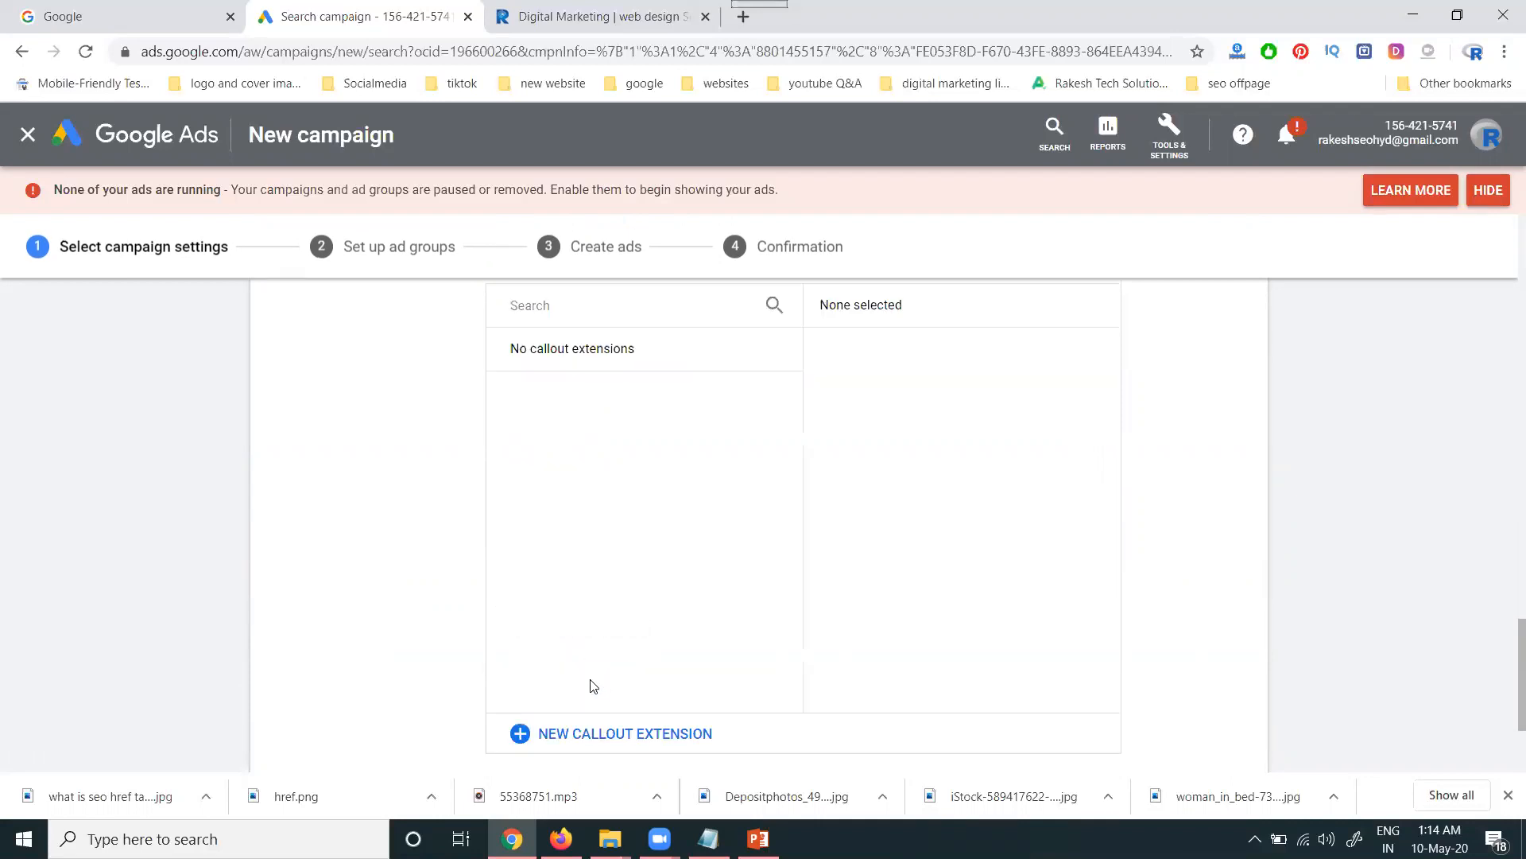
Check which other ad extension types can be added to the campaign.
scroll(415, 495, down, 3)
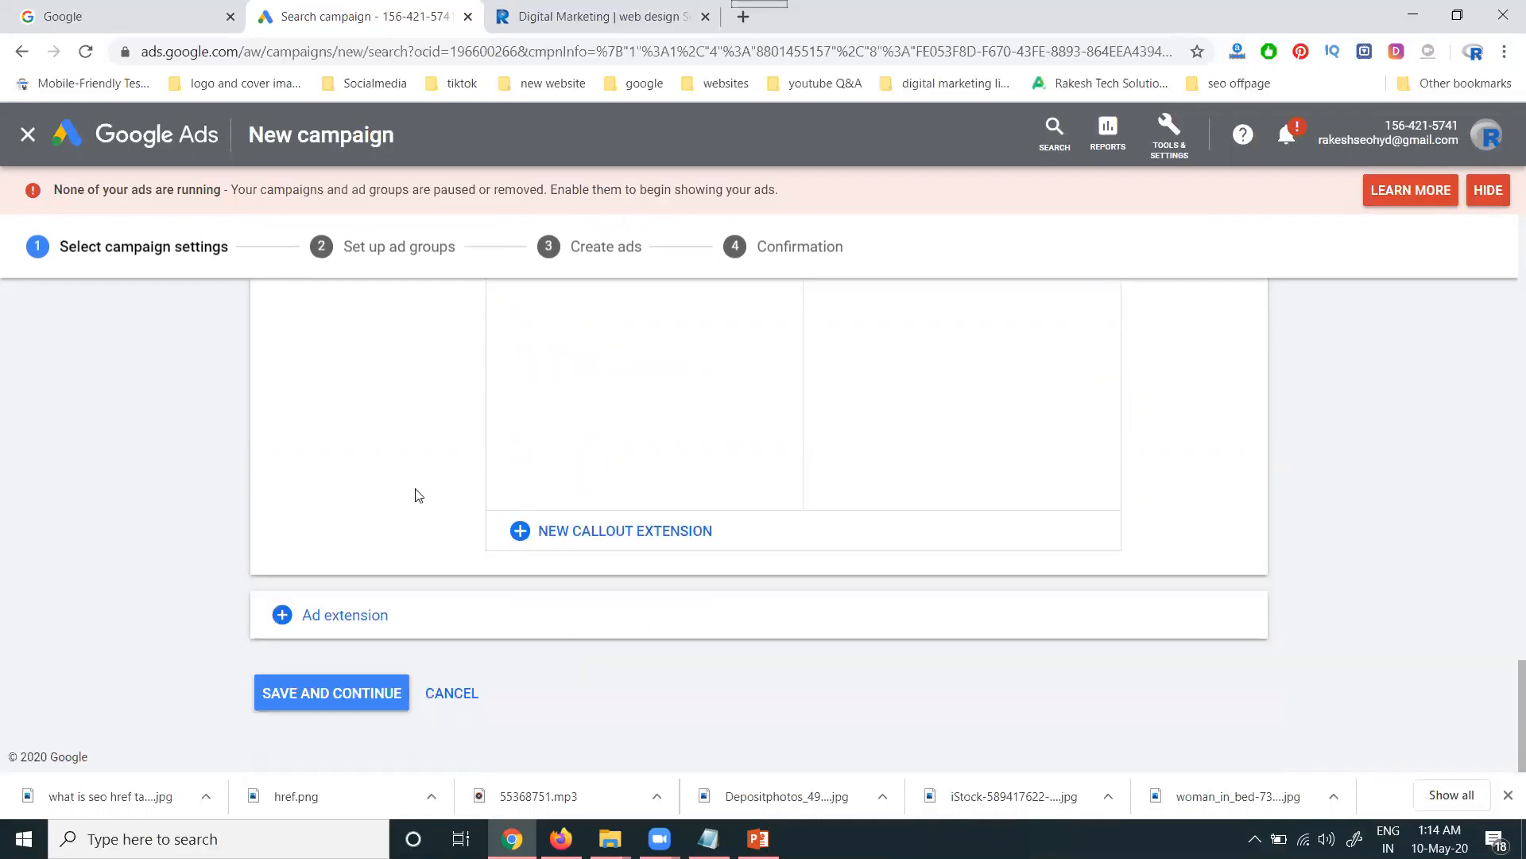
click(365, 614)
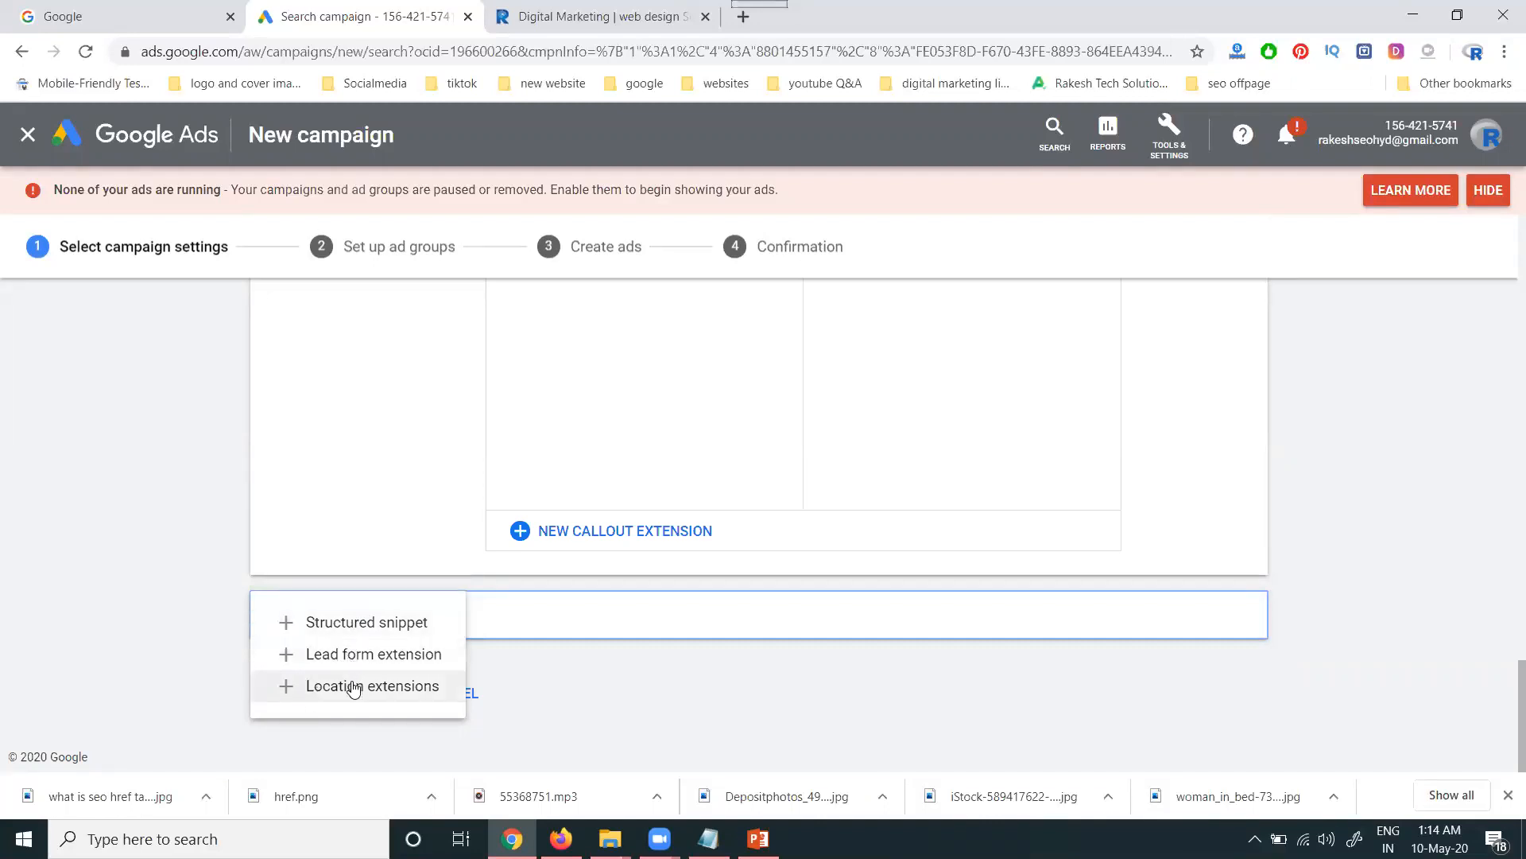
click(181, 618)
scroll(252, 574, up, 2)
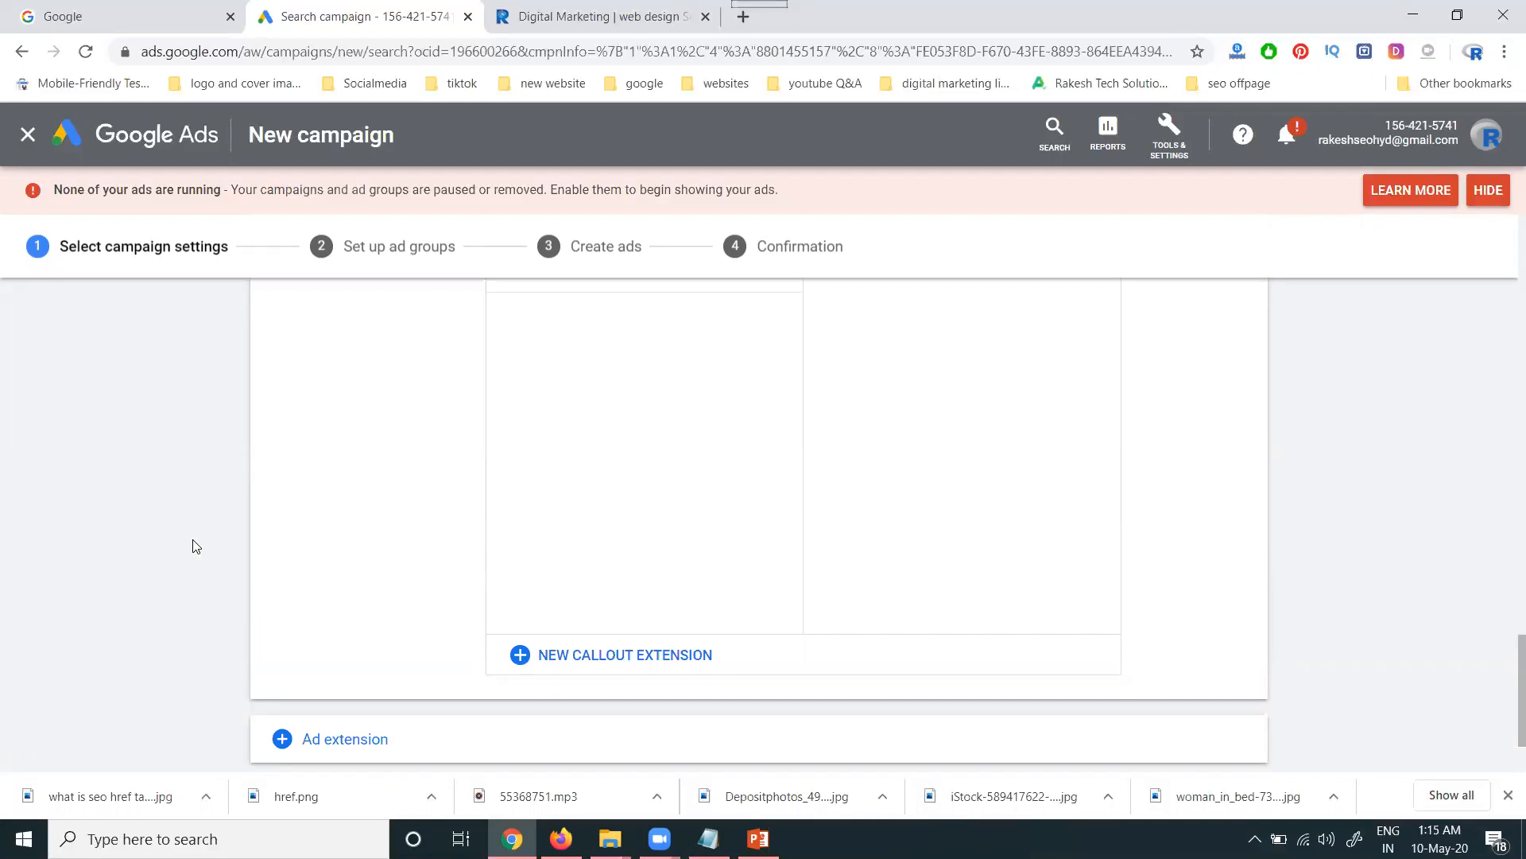
scroll(199, 557, down, 2)
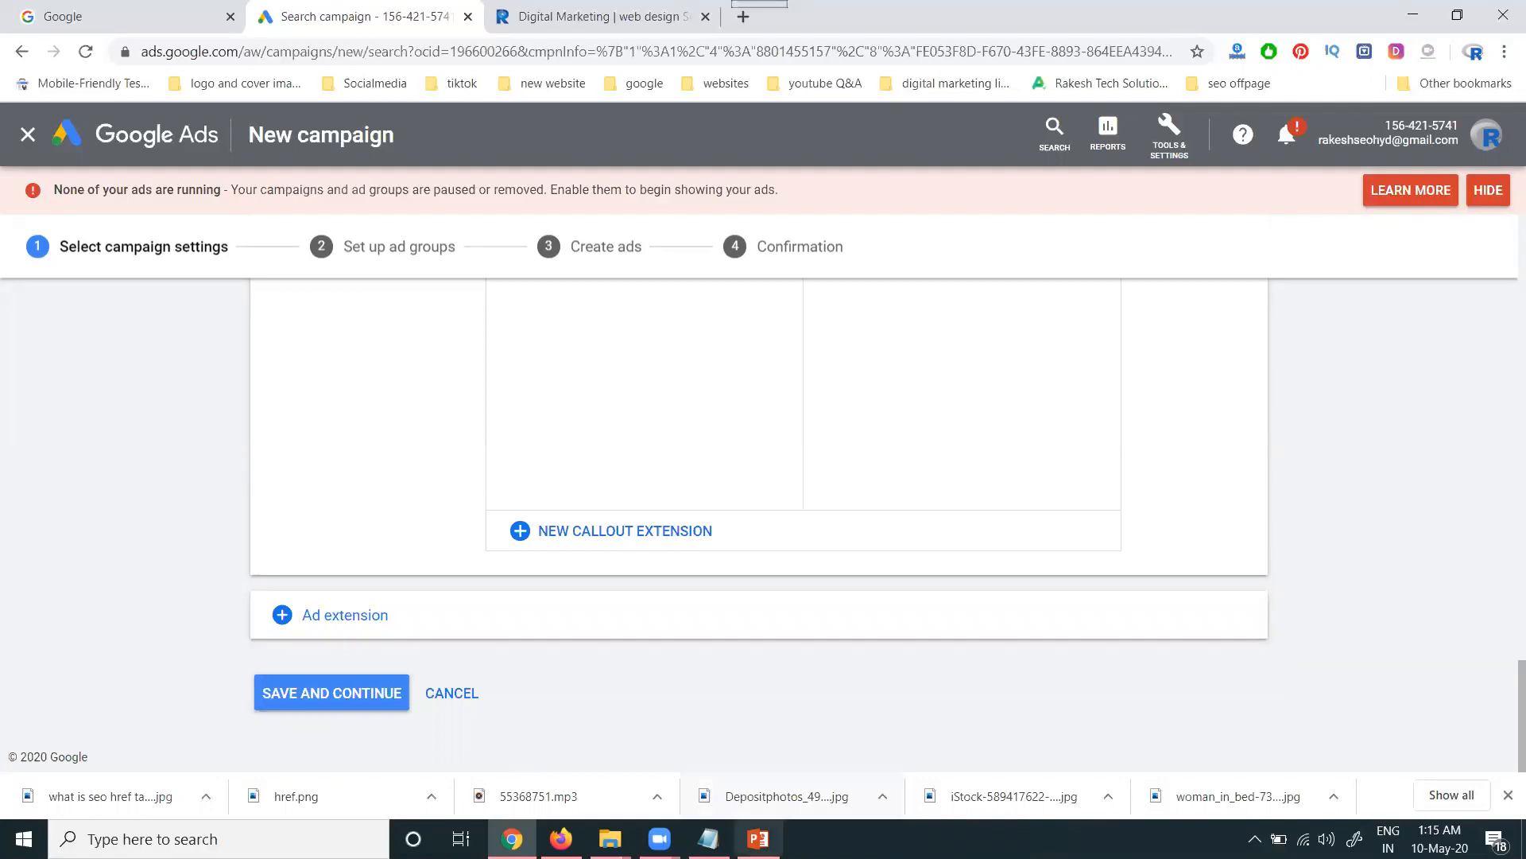
Switch to the PowerPoint presentation to consult it.
click(759, 838)
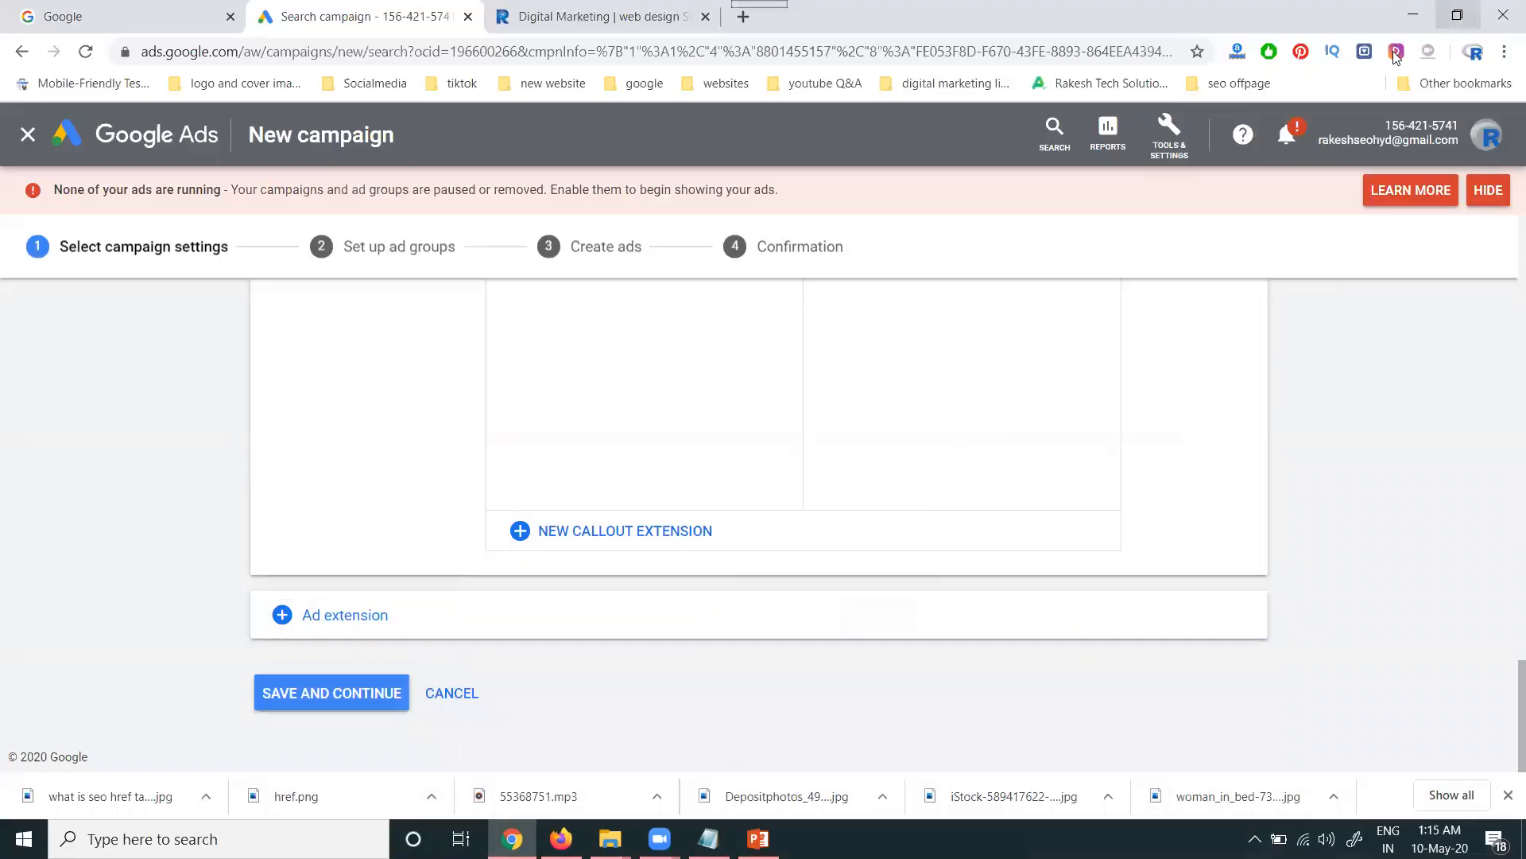
Consult the Campaign Structure slide in PowerPoint and return to the Google Ads campaign in Chrome.
click(1460, 11)
click(759, 839)
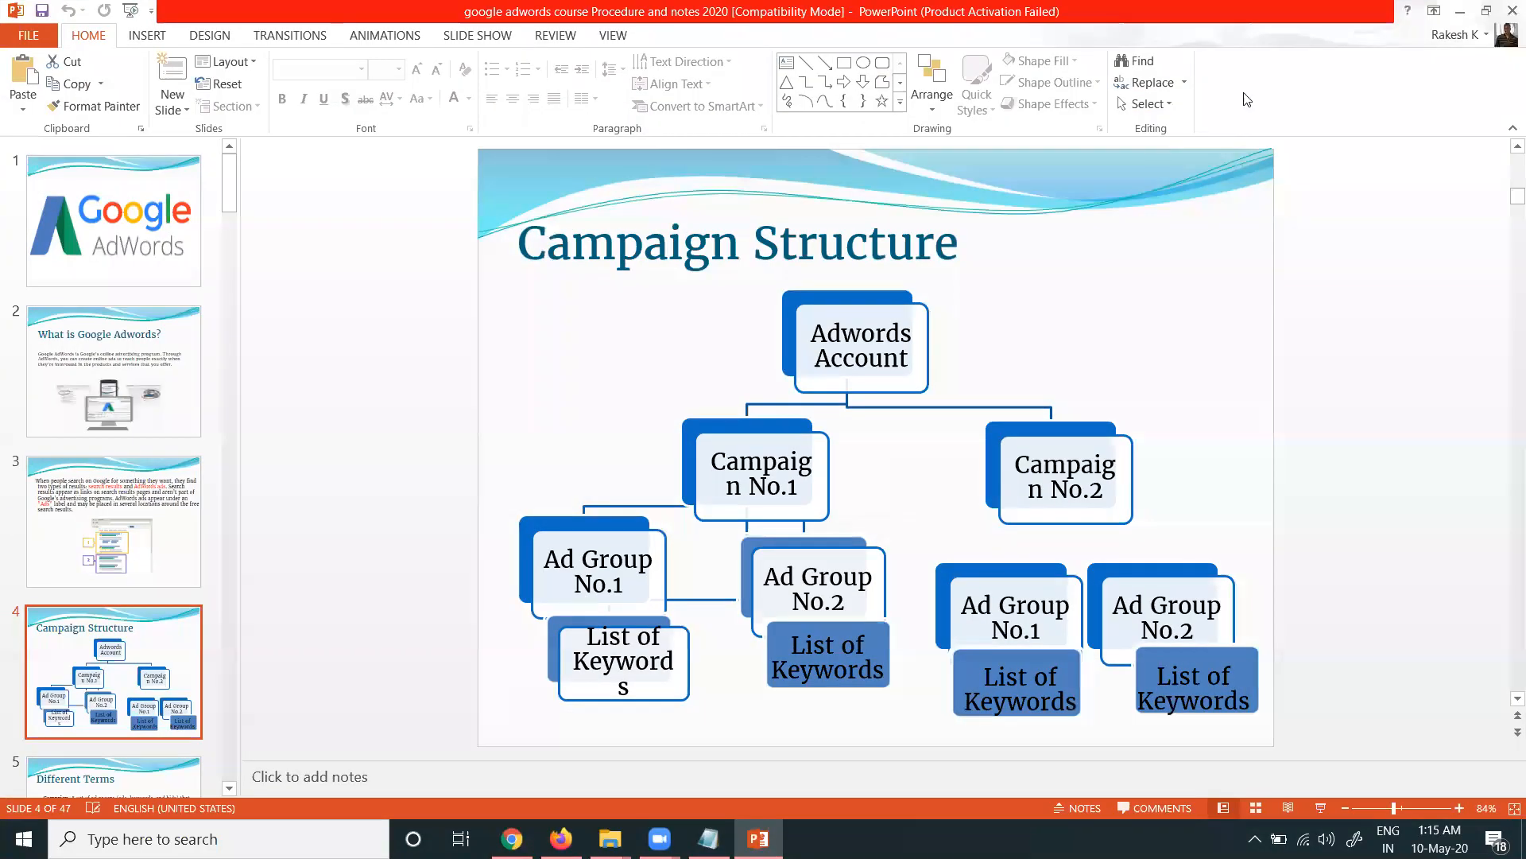
click(1459, 12)
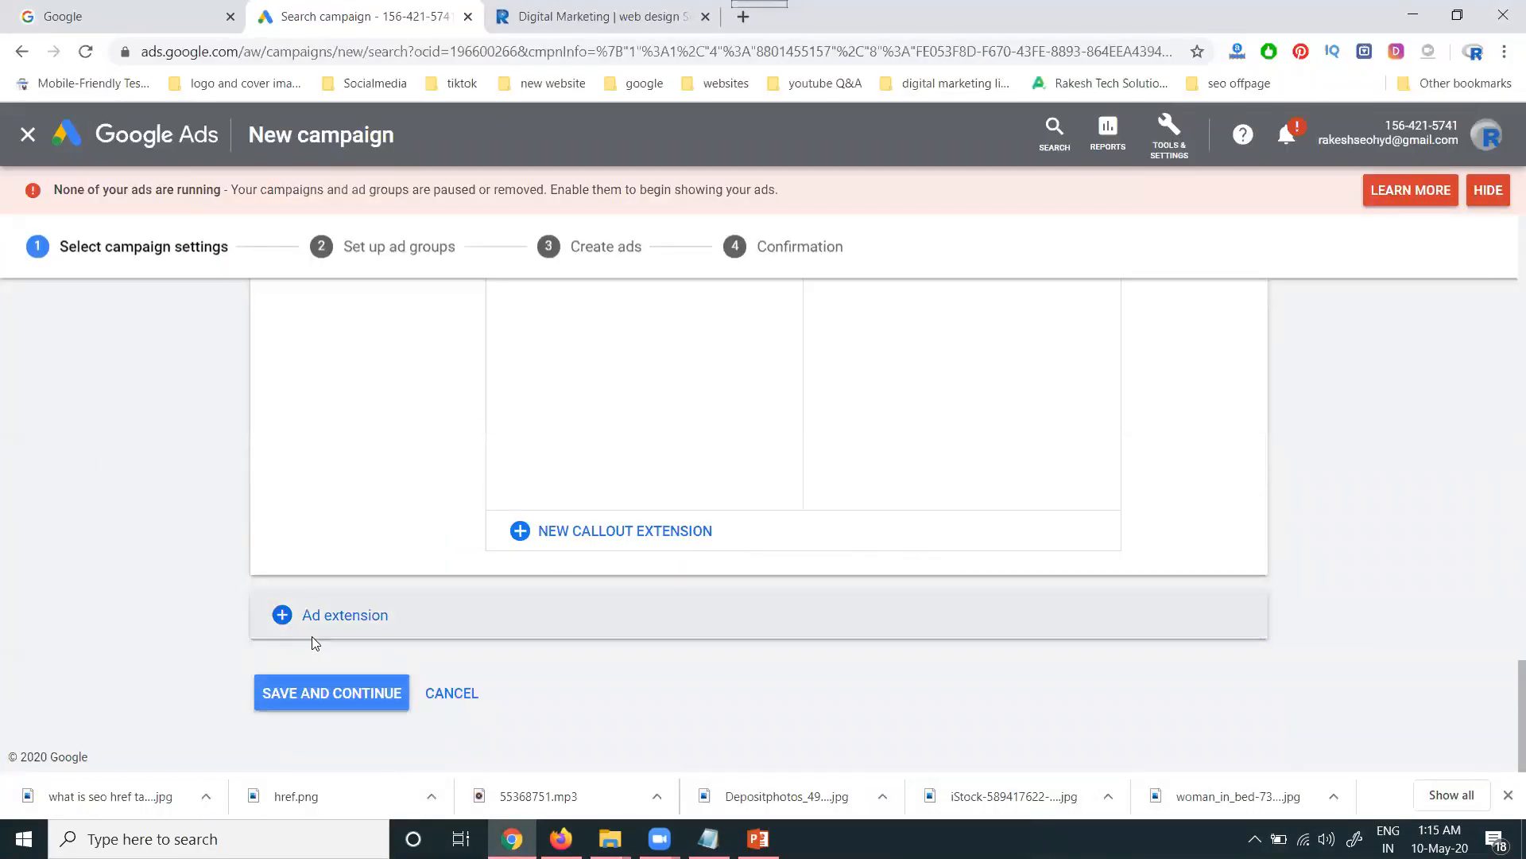
Review the campaign settings from the general settings through networks, locations, languages, budget and bidding to the ad extensions.
click(312, 628)
scroll(465, 619, up, 20)
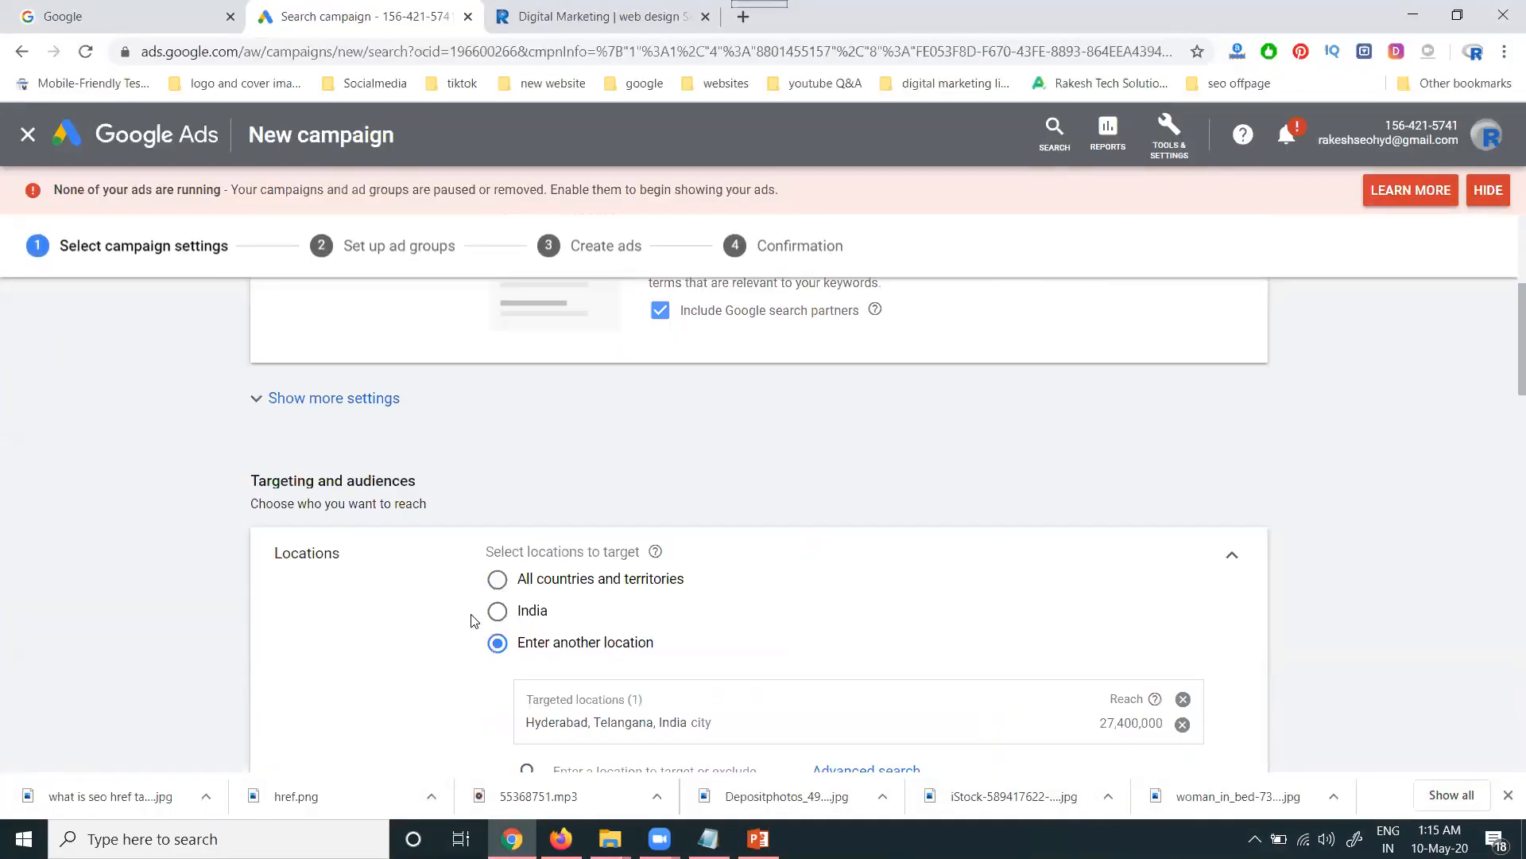
scroll(471, 614, down, 6)
scroll(471, 614, up, 6)
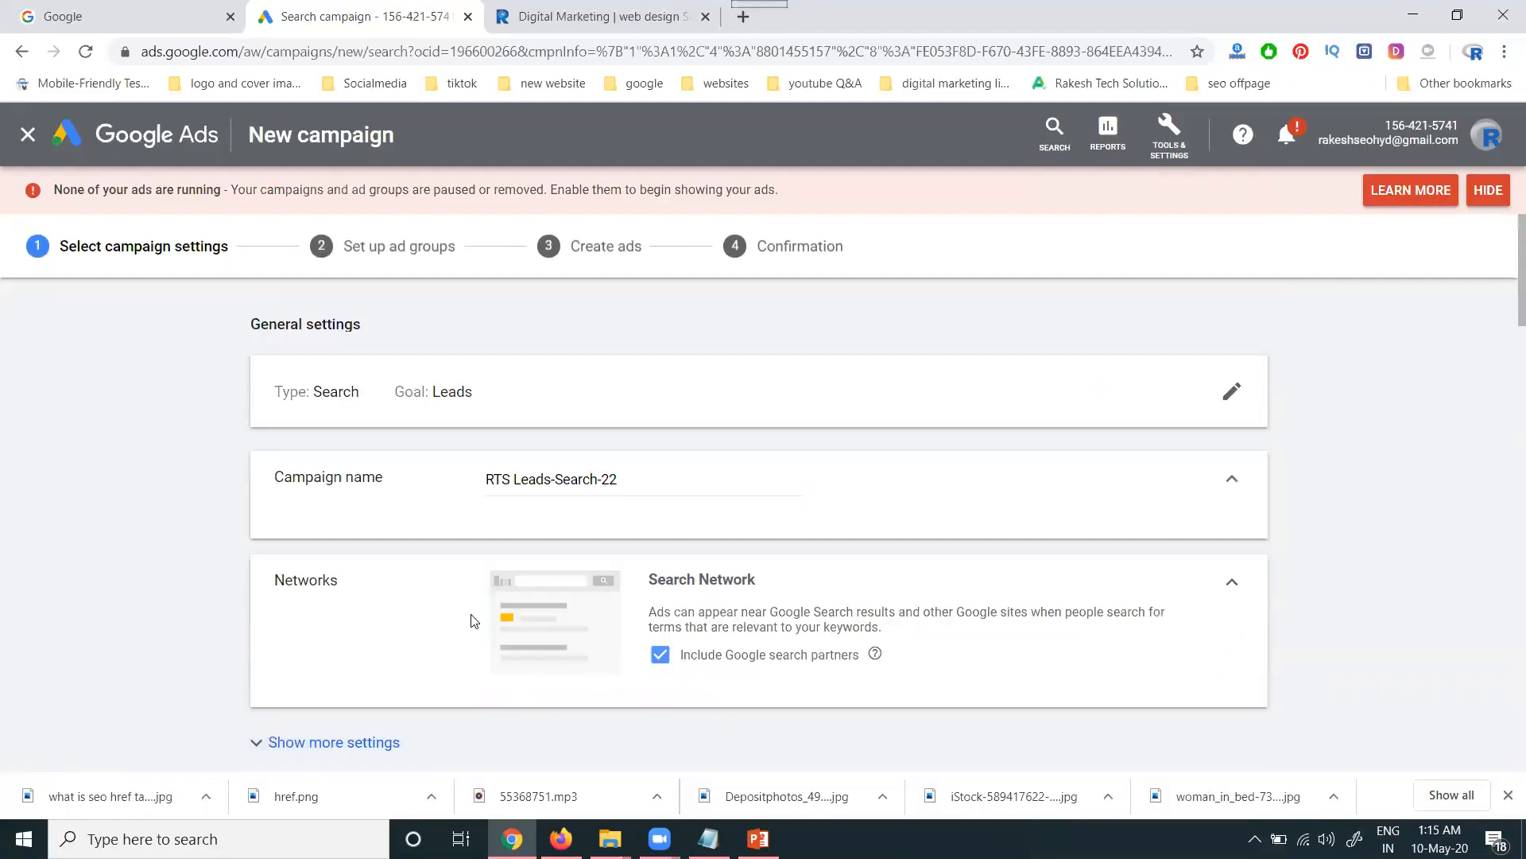
scroll(477, 457, down, 5)
scroll(636, 358, up, 2)
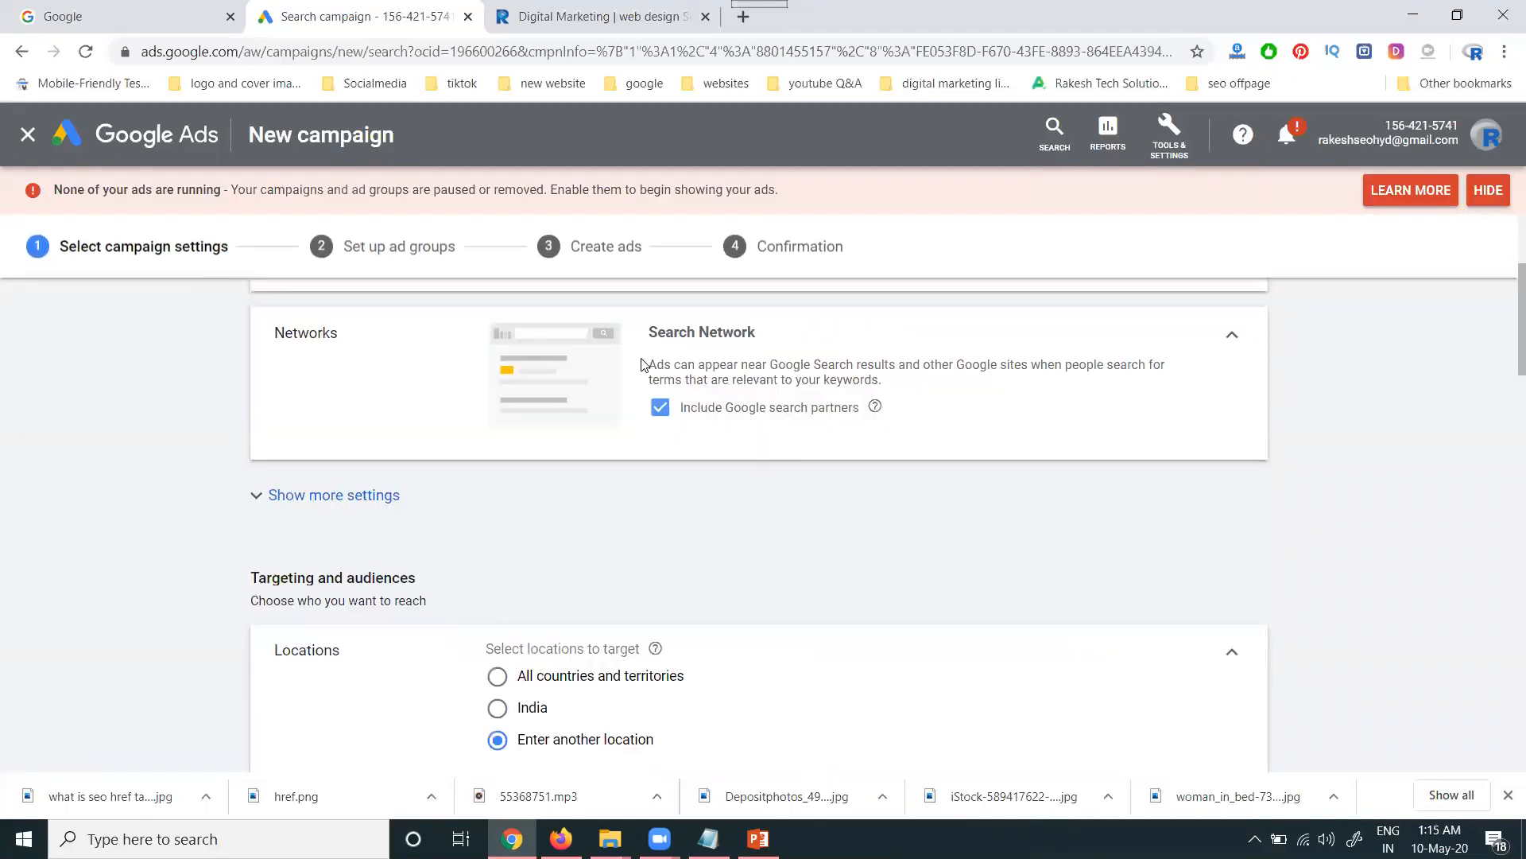
scroll(555, 469, down, 3)
scroll(536, 485, down, 6)
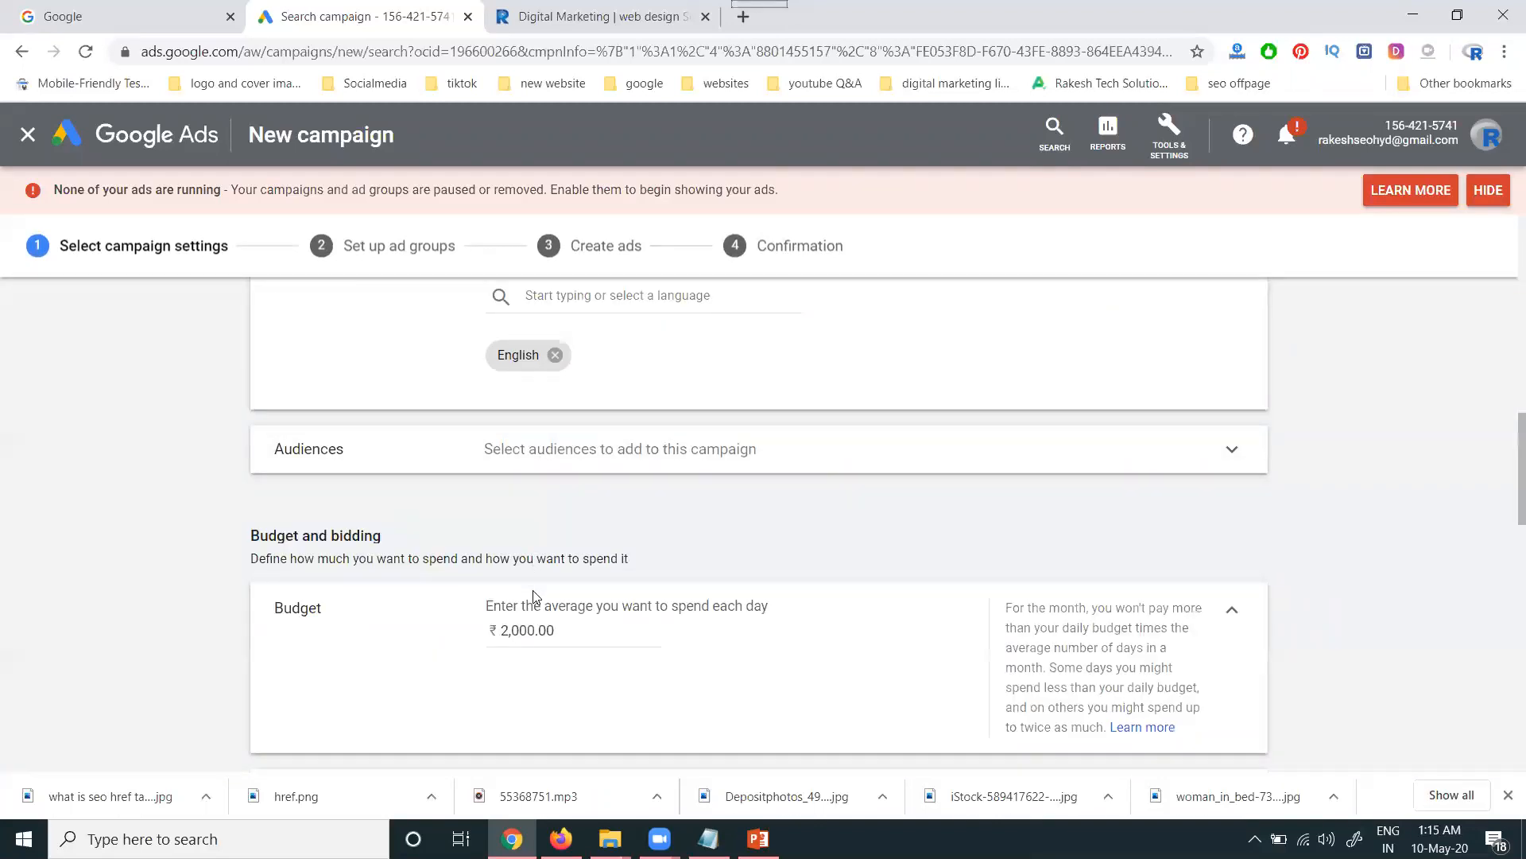
scroll(529, 581, down, 5)
scroll(539, 501, down, 5)
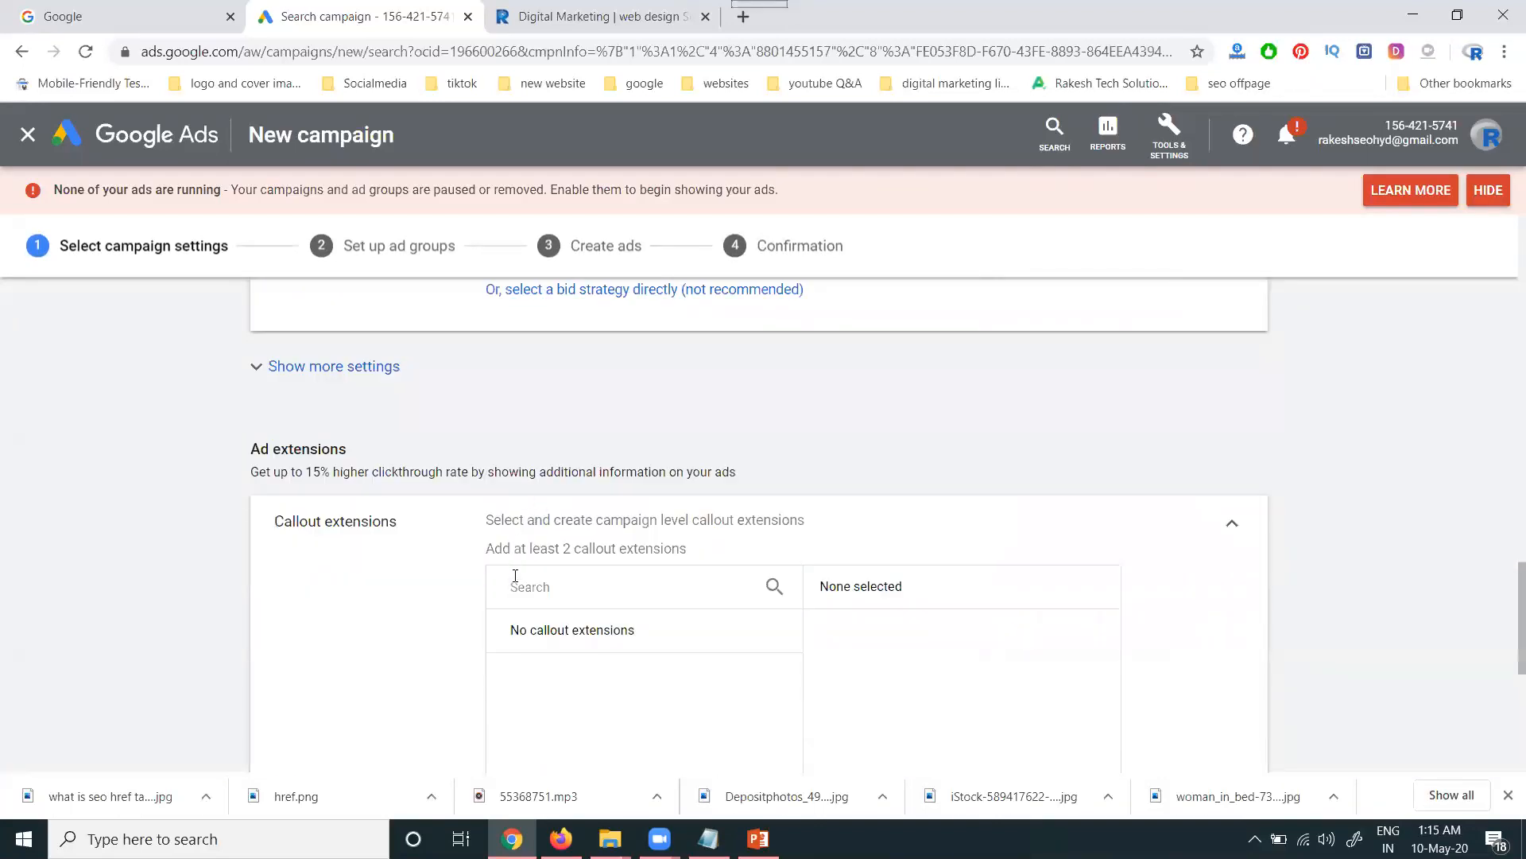
Save the campaign settings and name the new ad group RTS.
scroll(517, 581, down, 5)
click(364, 692)
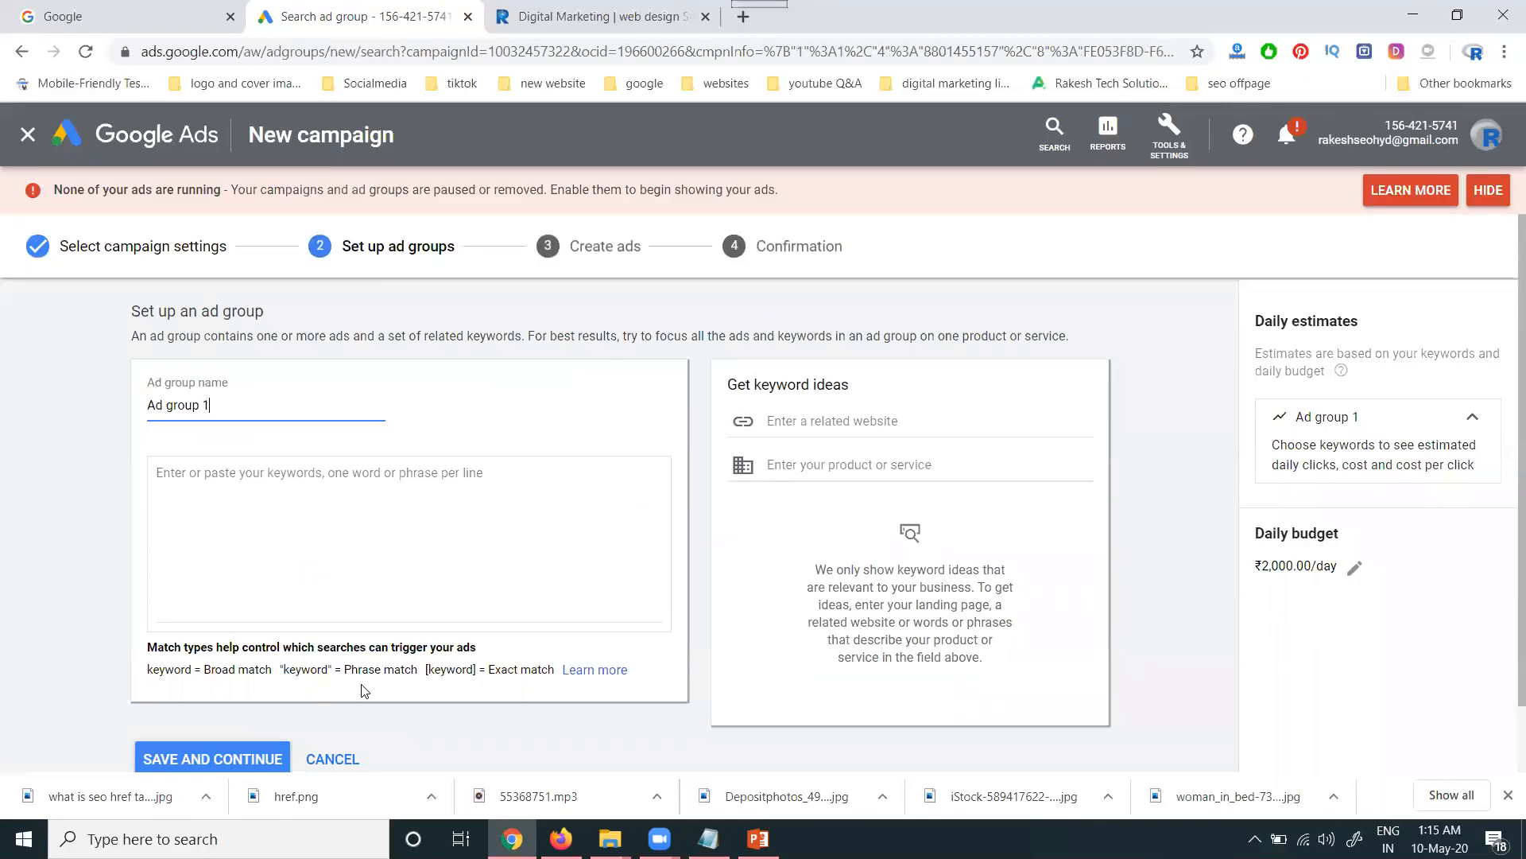
triple_click(154, 404)
text(RTS)
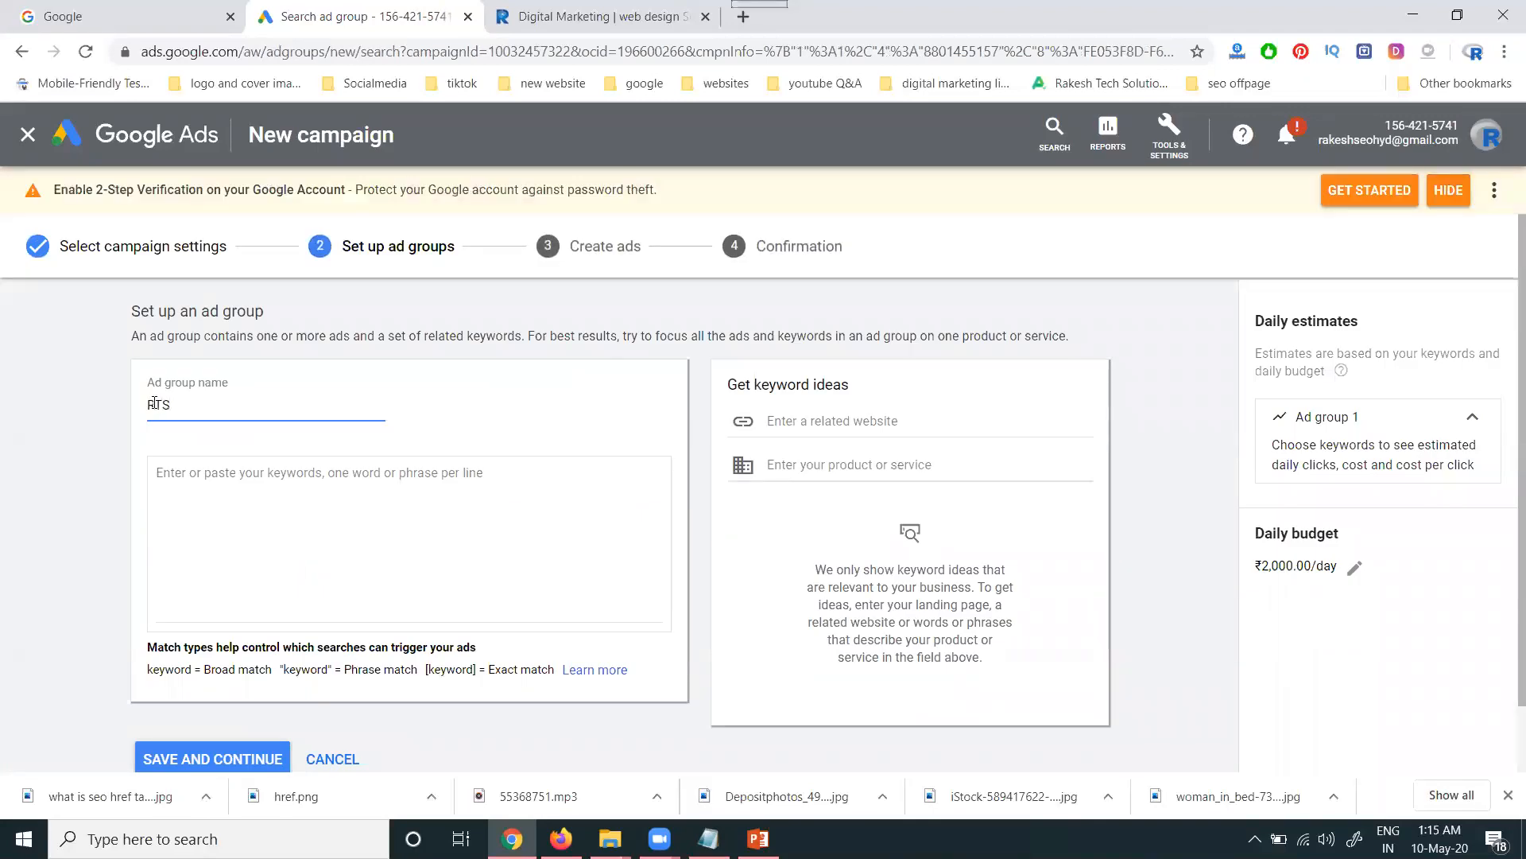
Enter "Digital Marketing" and "Website design" as ad group keywords, each on its own line.
click(247, 482)
text(D)
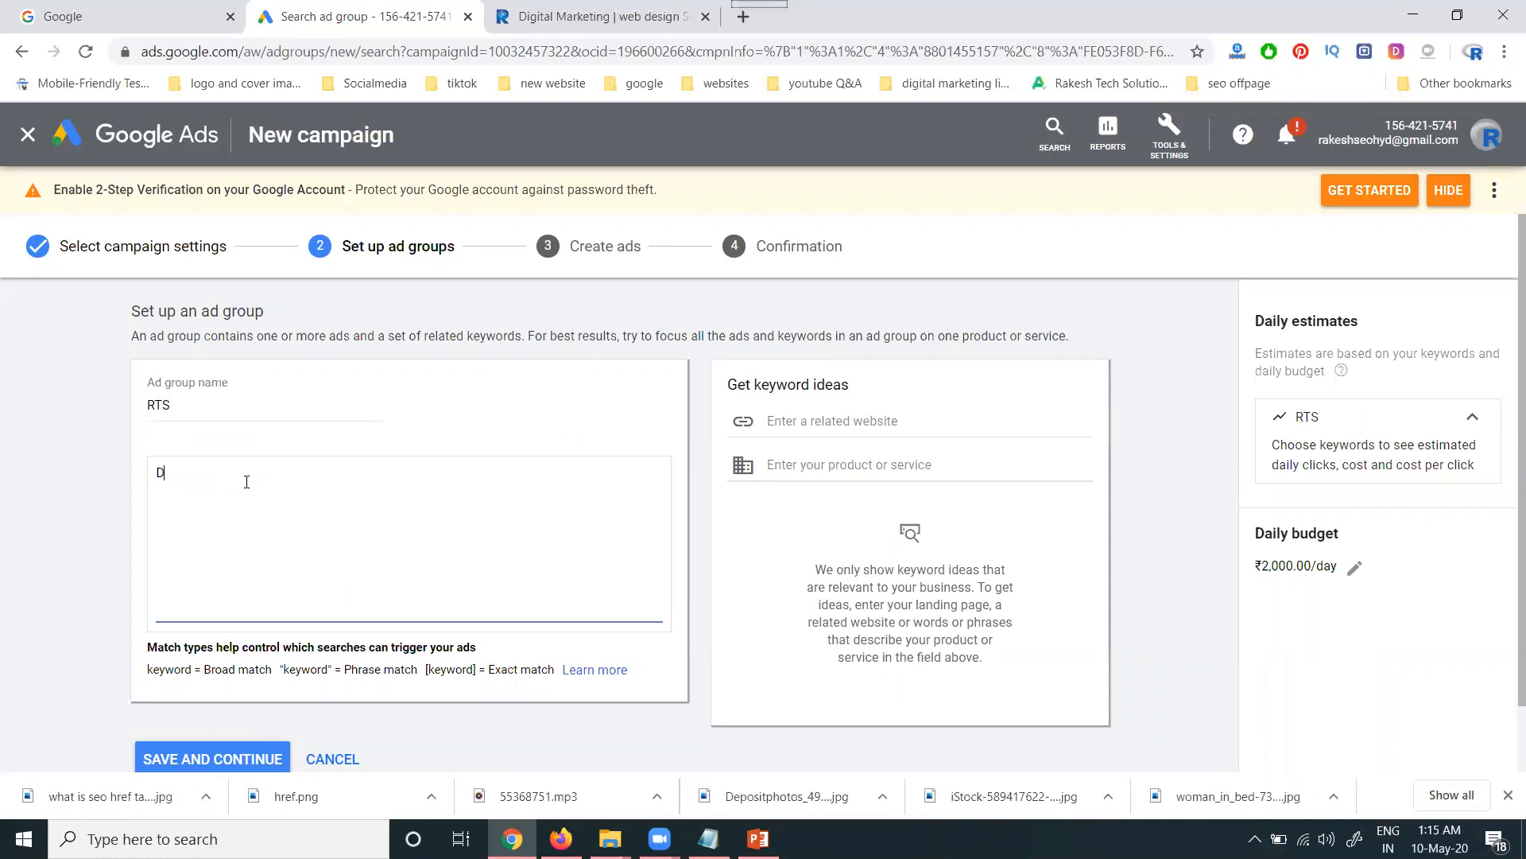
text(igital Marketing )
text(Website)
text( design)
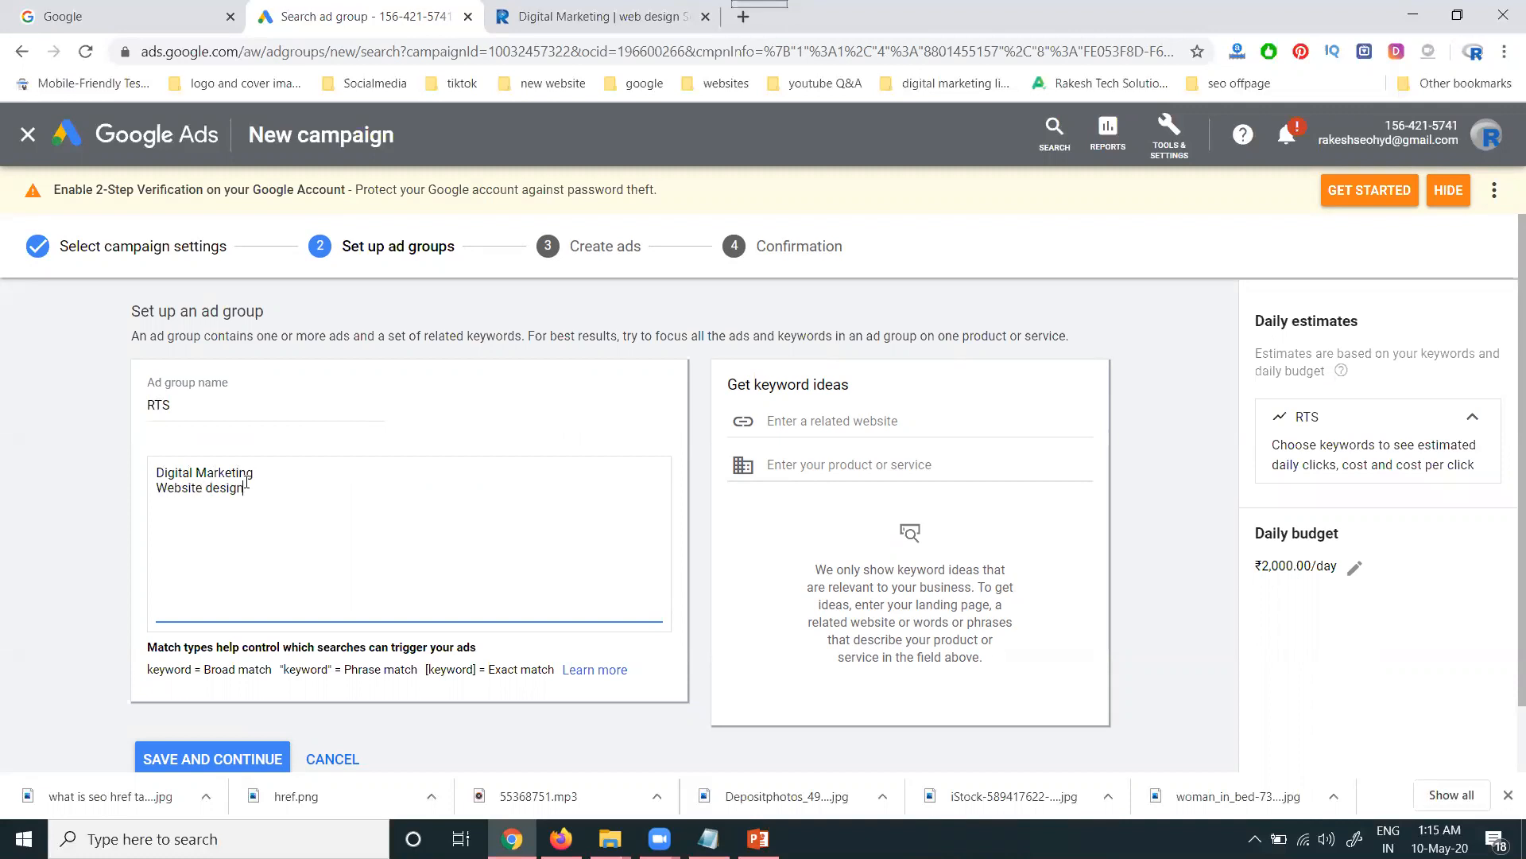
key(Return)
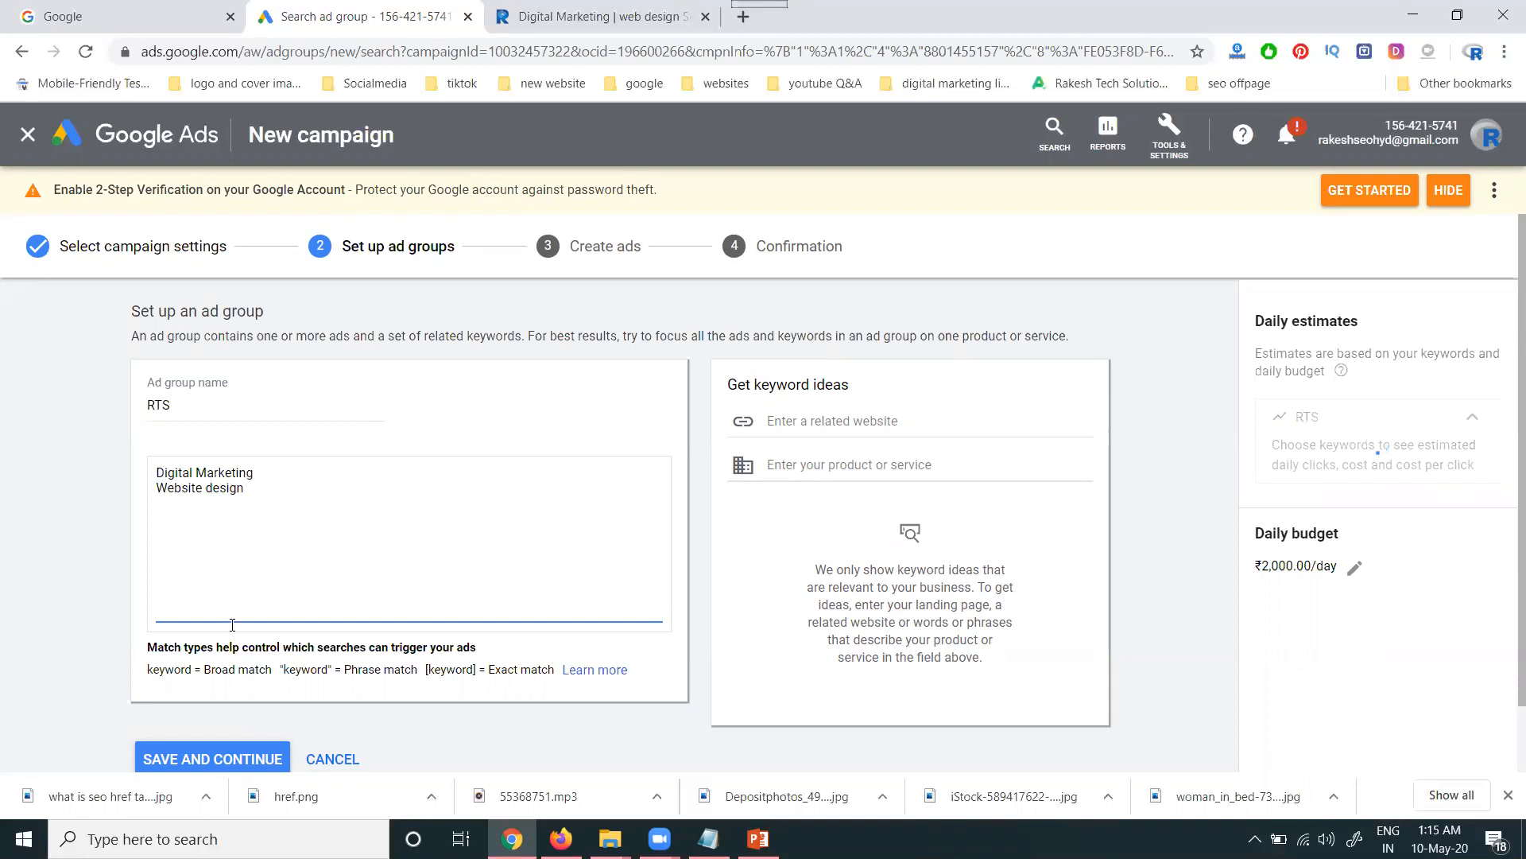
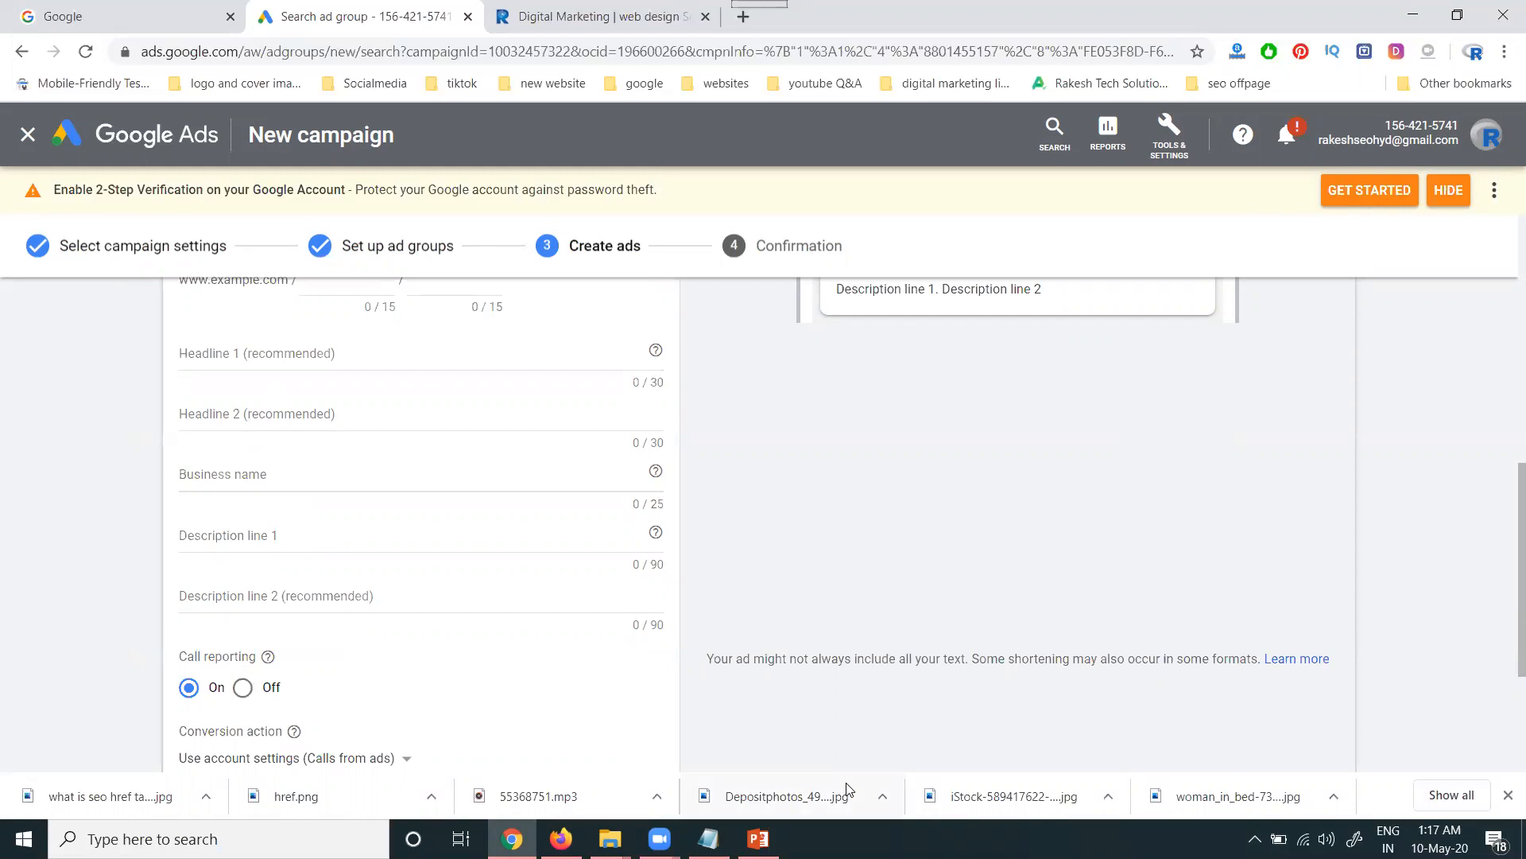
Look over the new call ad's form fields and its mobile ad preview.
scroll(1277, 566, up, 5)
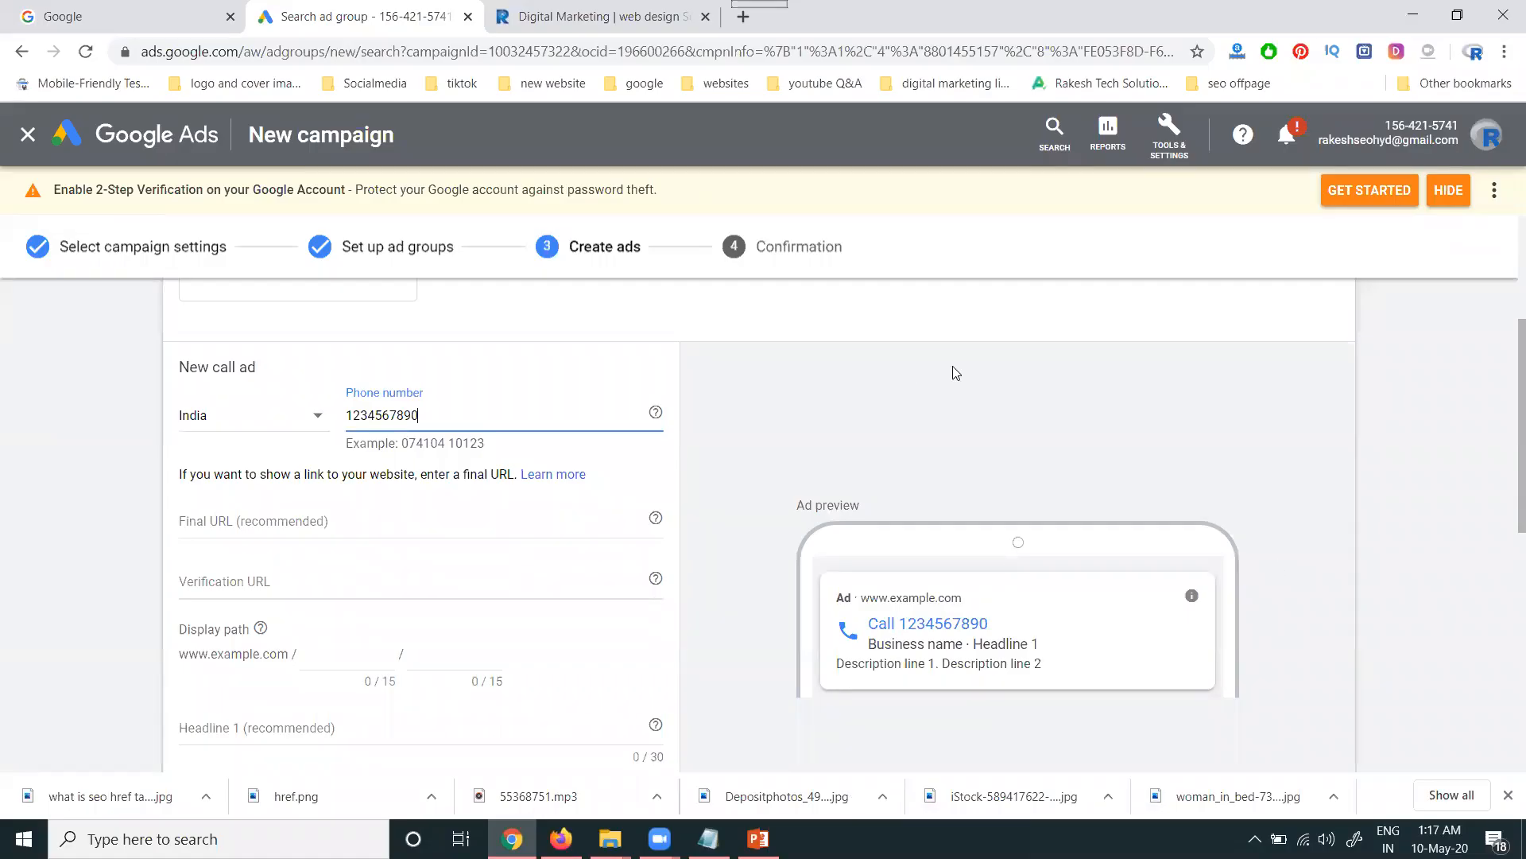
scroll(915, 374, down, 3)
scroll(964, 393, down, 5)
scroll(965, 492, up, 11)
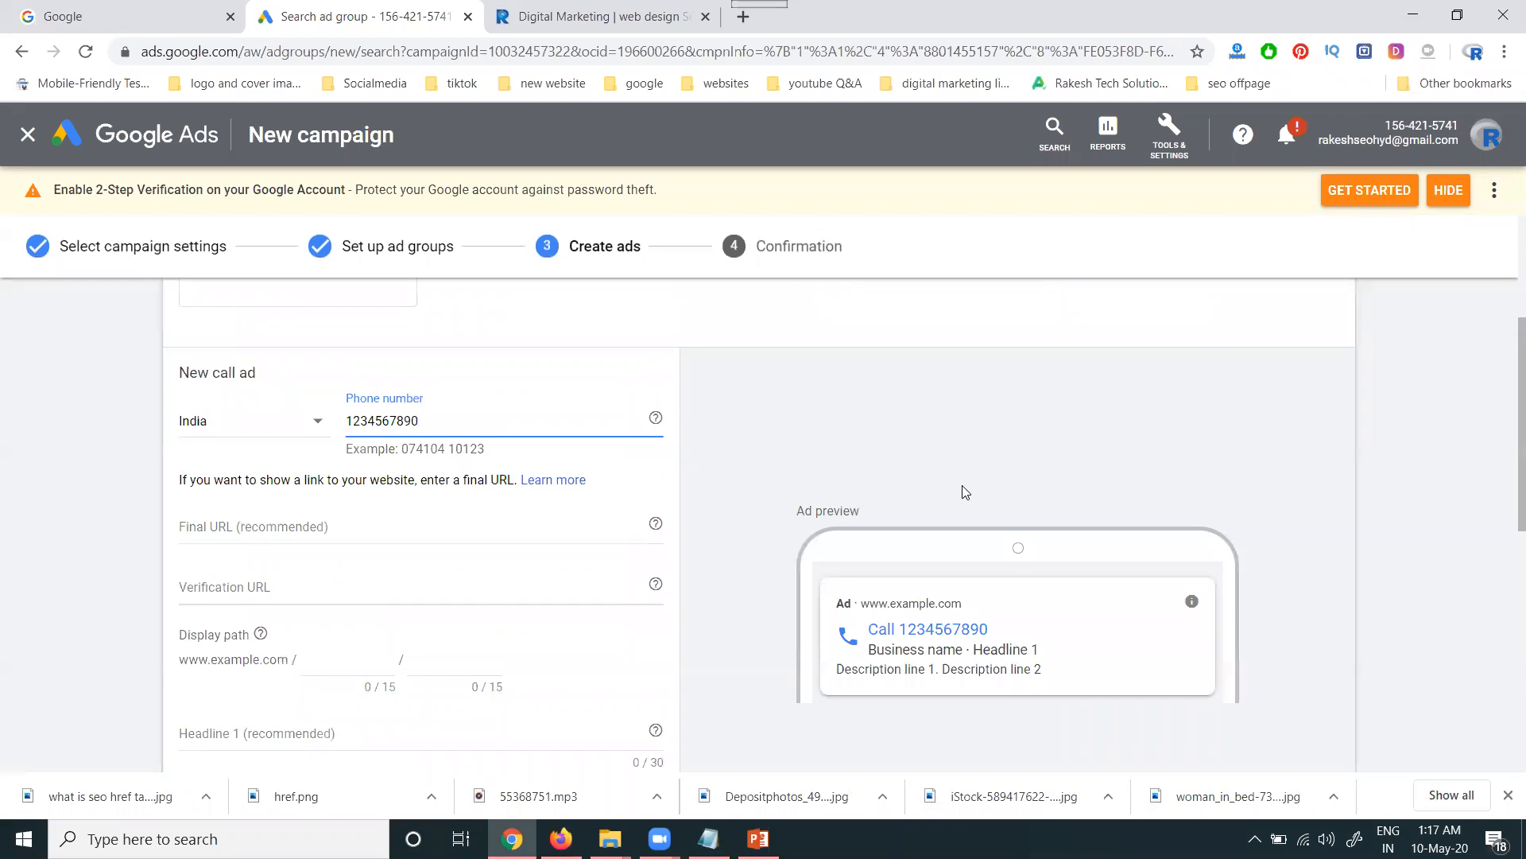
scroll(962, 492, down, 5)
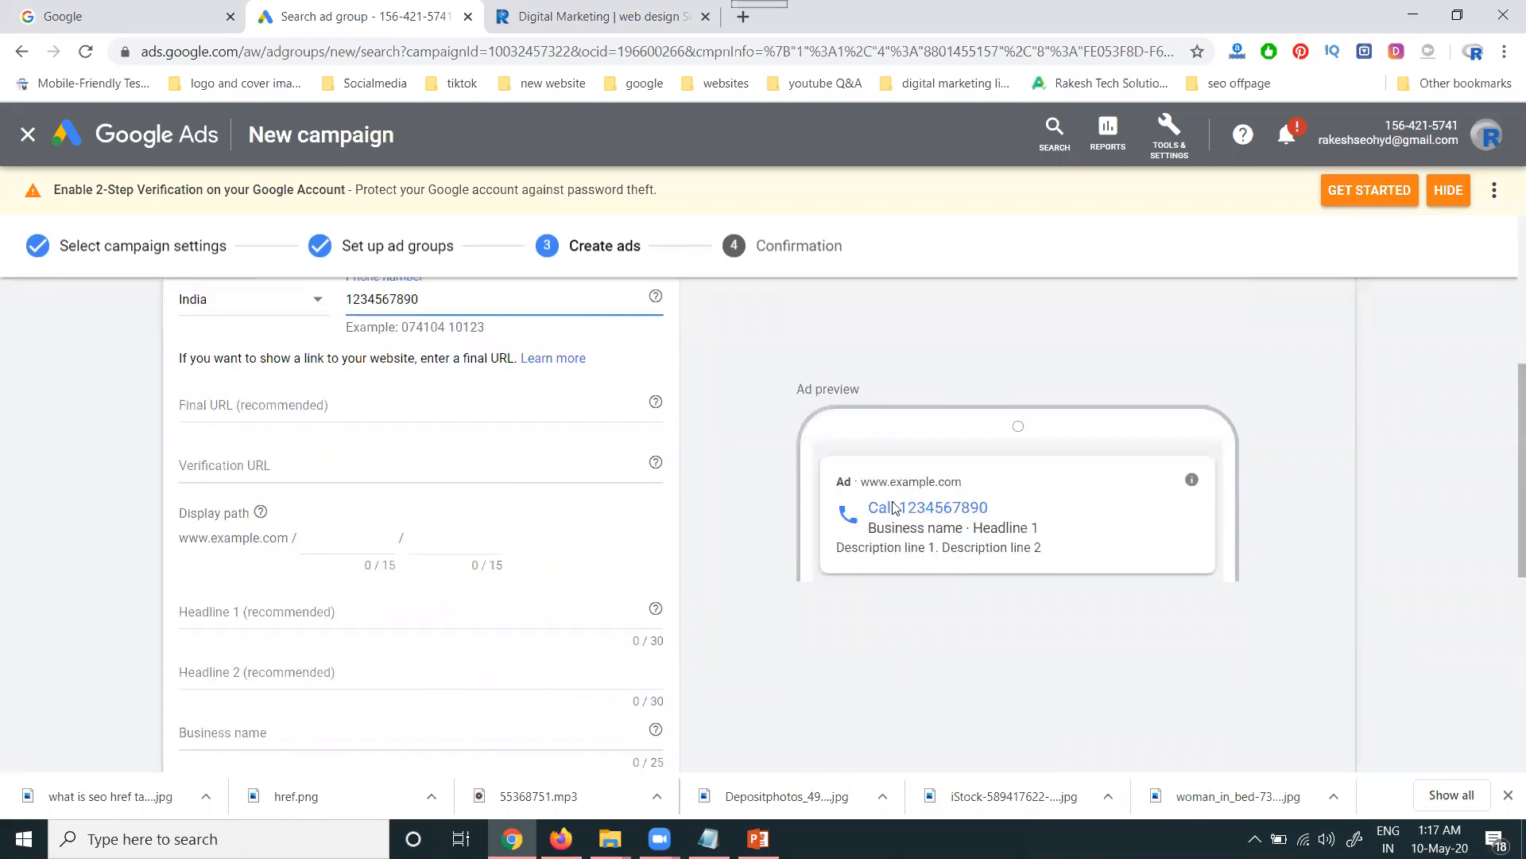
scroll(990, 496, up, 5)
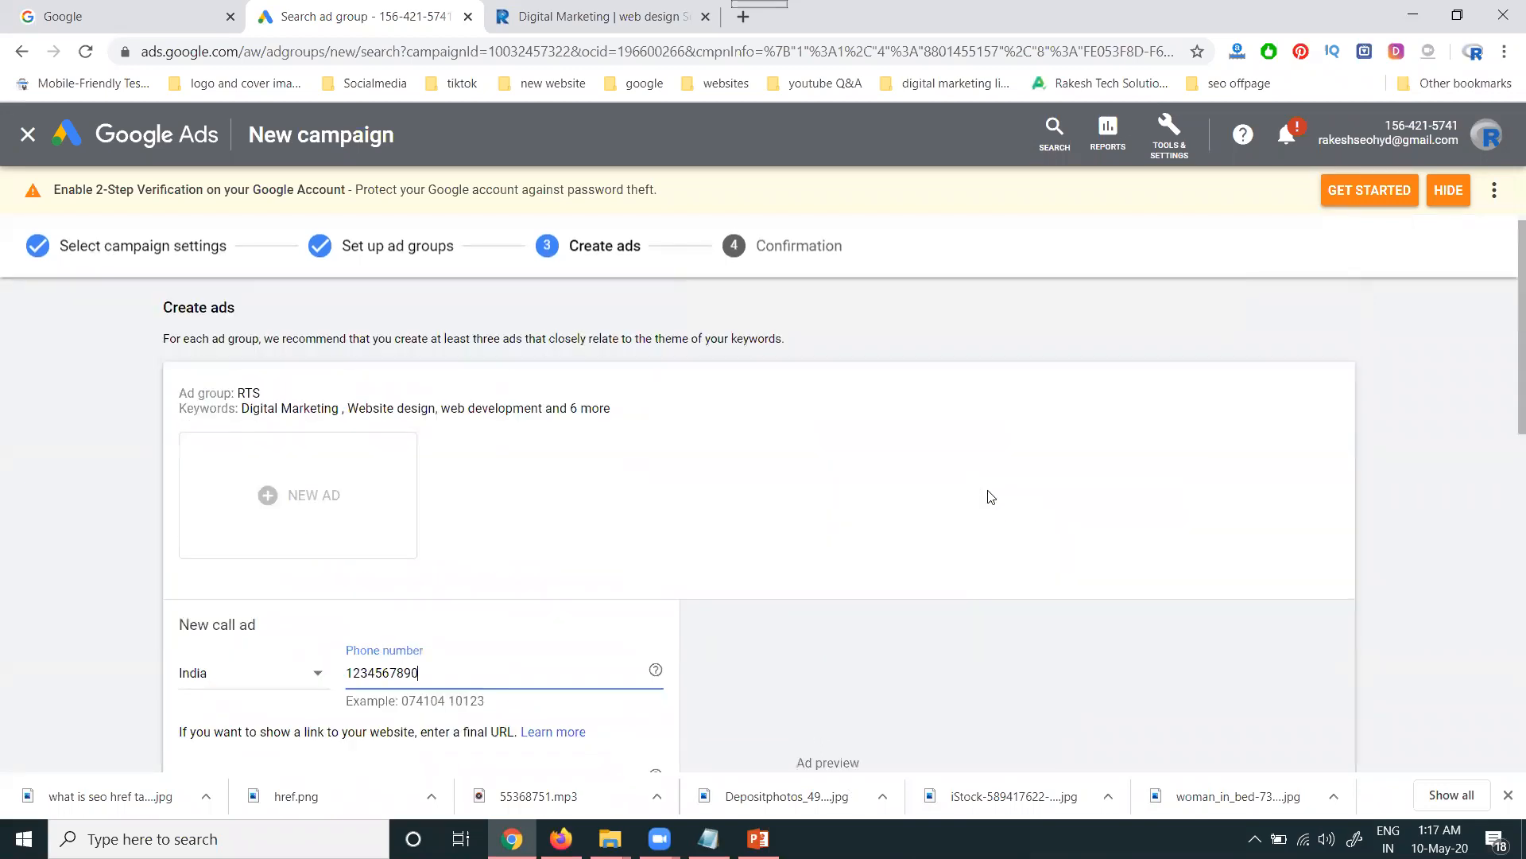
scroll(991, 497, down, 5)
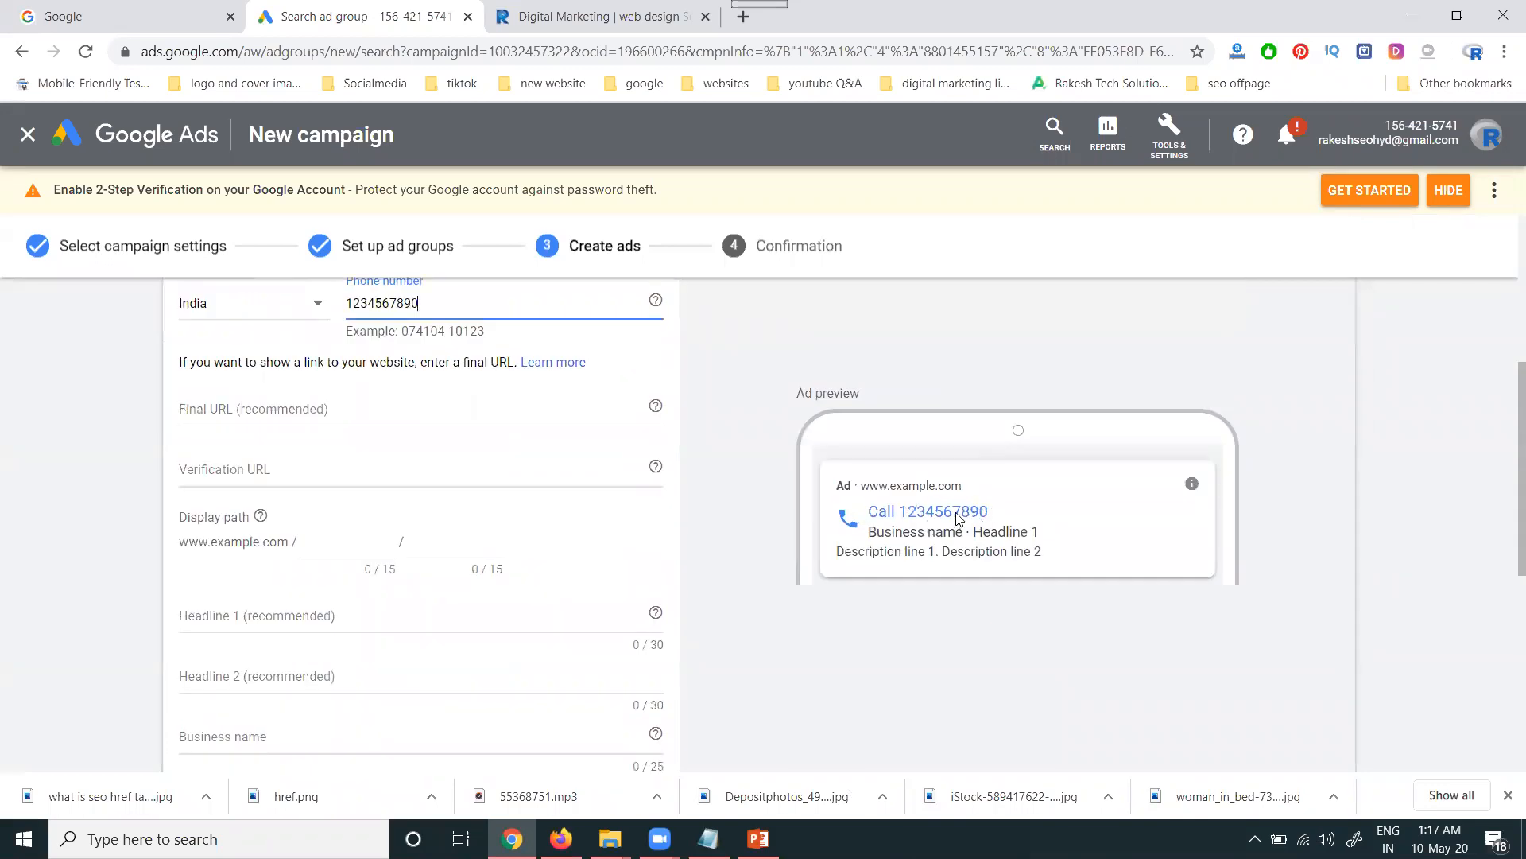
scroll(962, 516, up, 5)
click(294, 500)
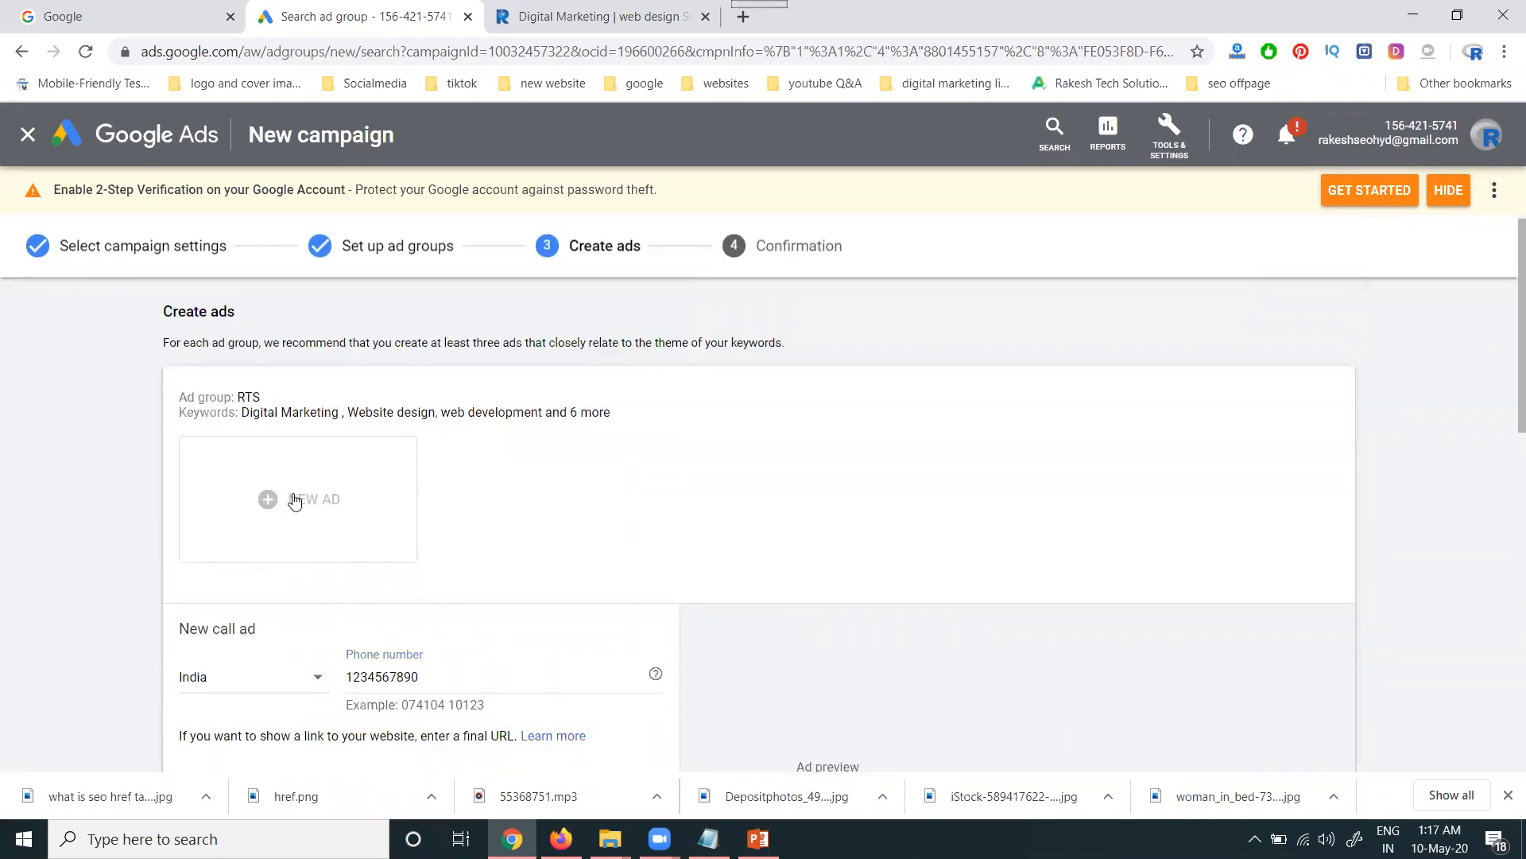
scroll(359, 482, down, 3)
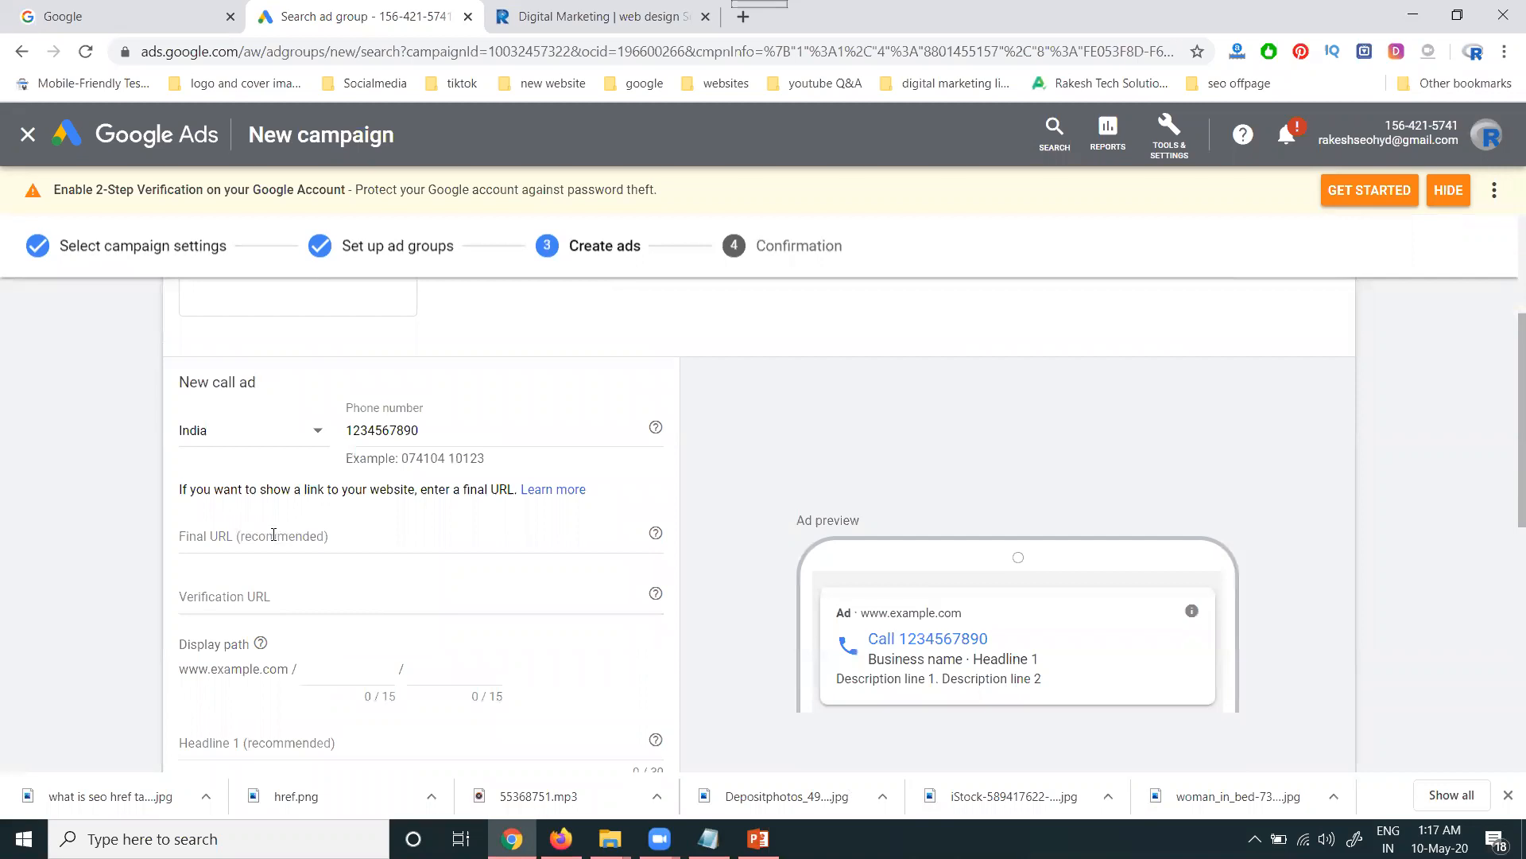
click(517, 18)
click(494, 51)
key(ctrl+c)
click(322, 12)
click(299, 536)
key(ctrl+v)
click(223, 592)
key(ctrl+v)
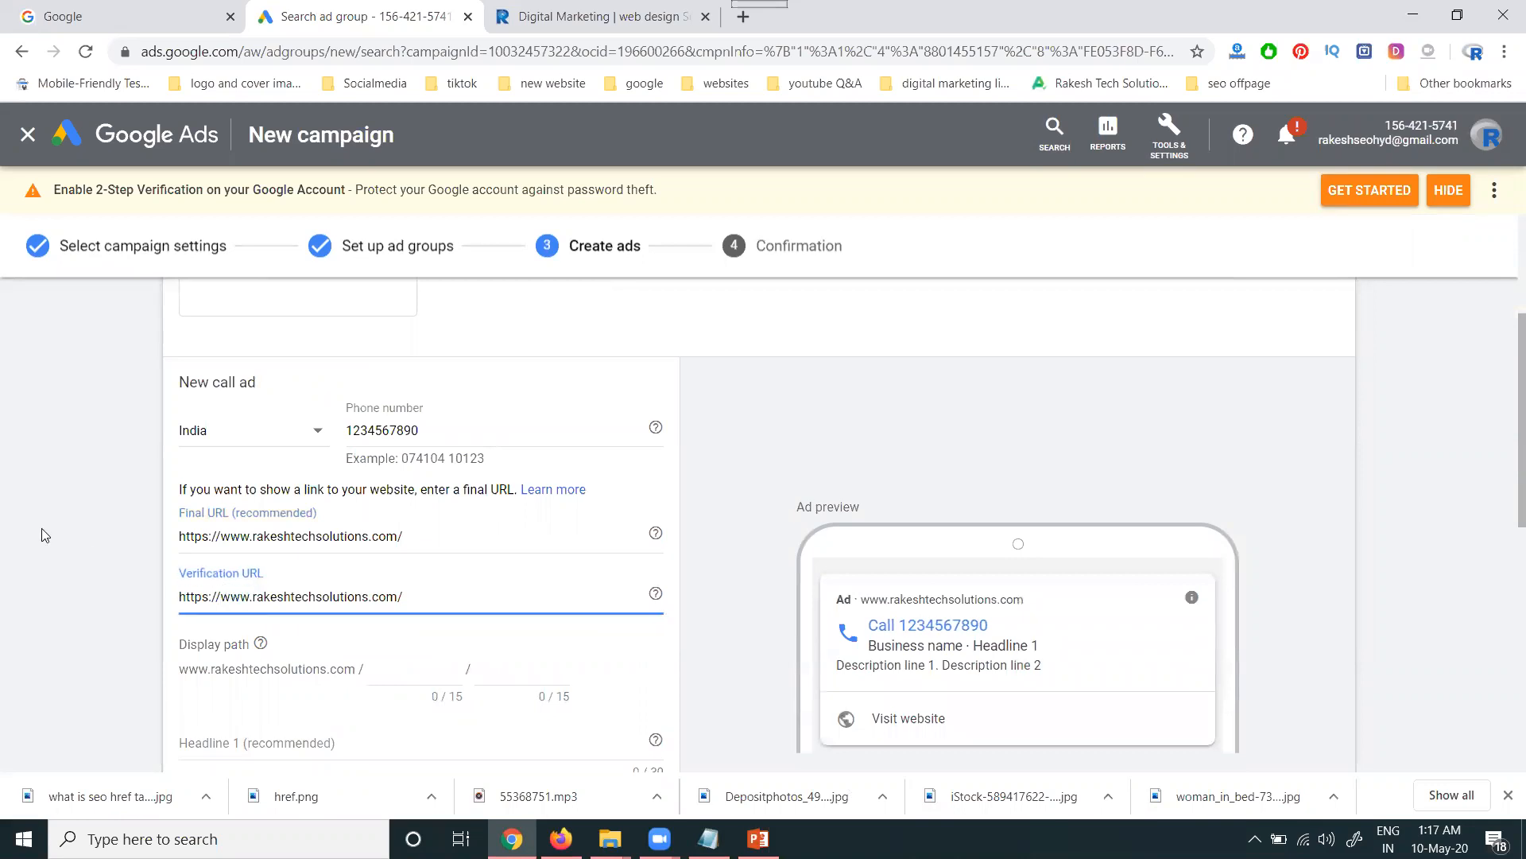
Fill in the call ad's description line 2 with "at best price in Hyderabad", reusing "at best price" from headline 2.
scroll(44, 534, down, 5)
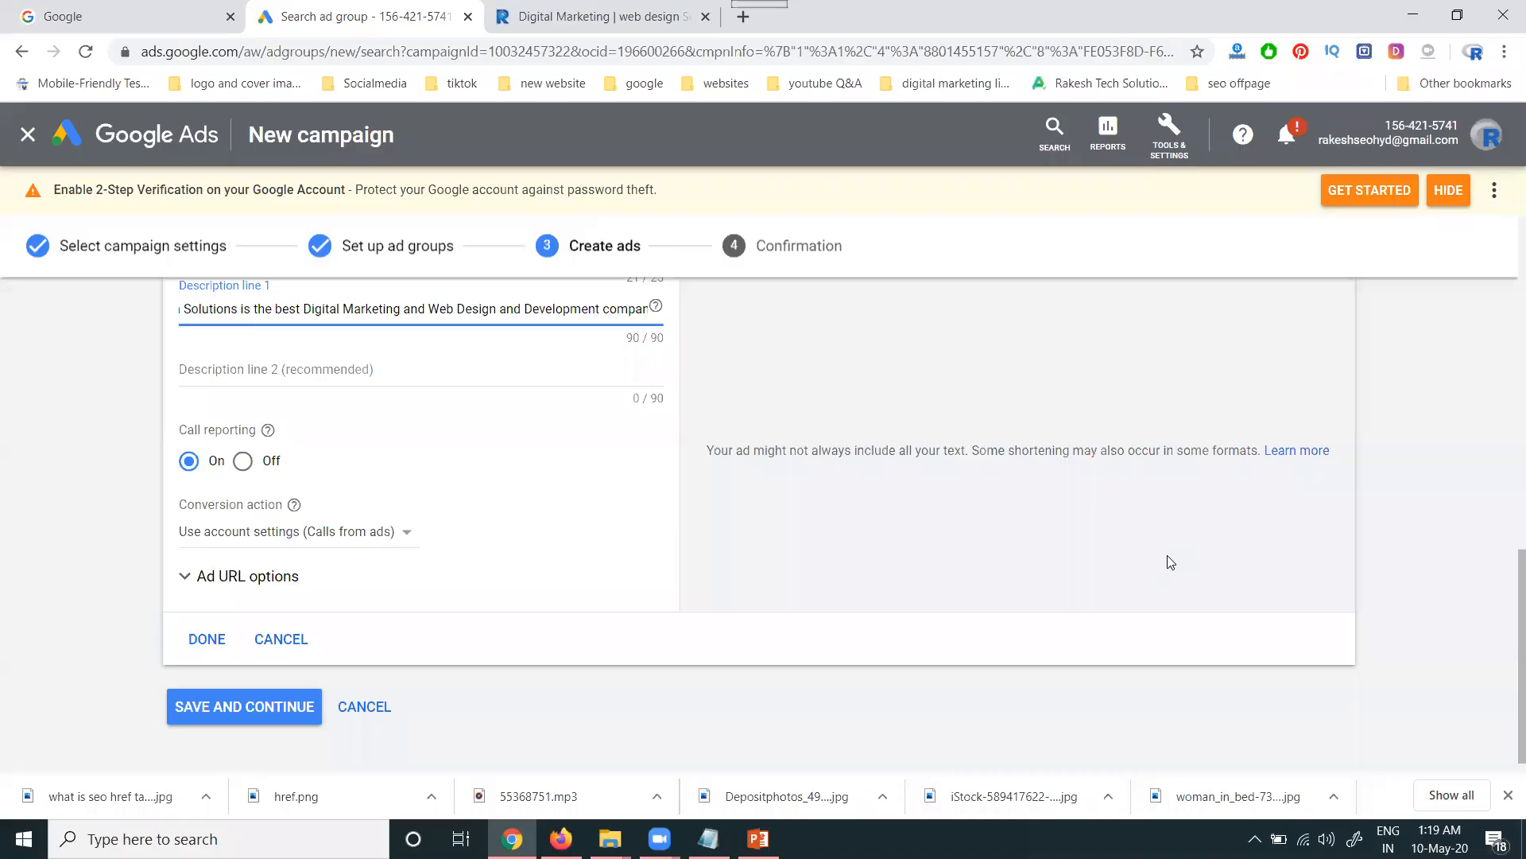
scroll(298, 327, up, 4)
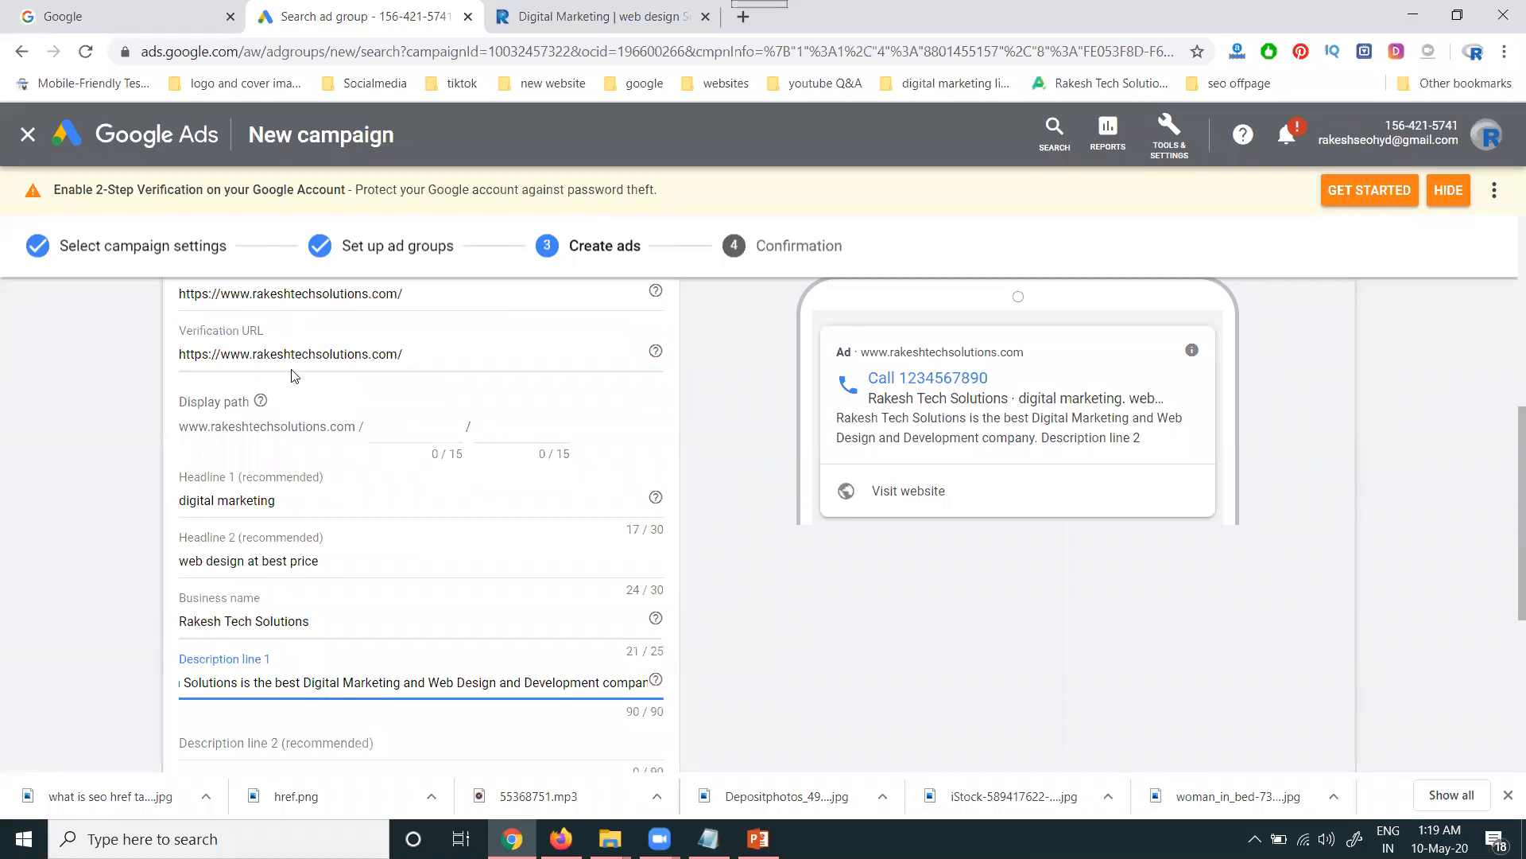
scroll(288, 397, down, 3)
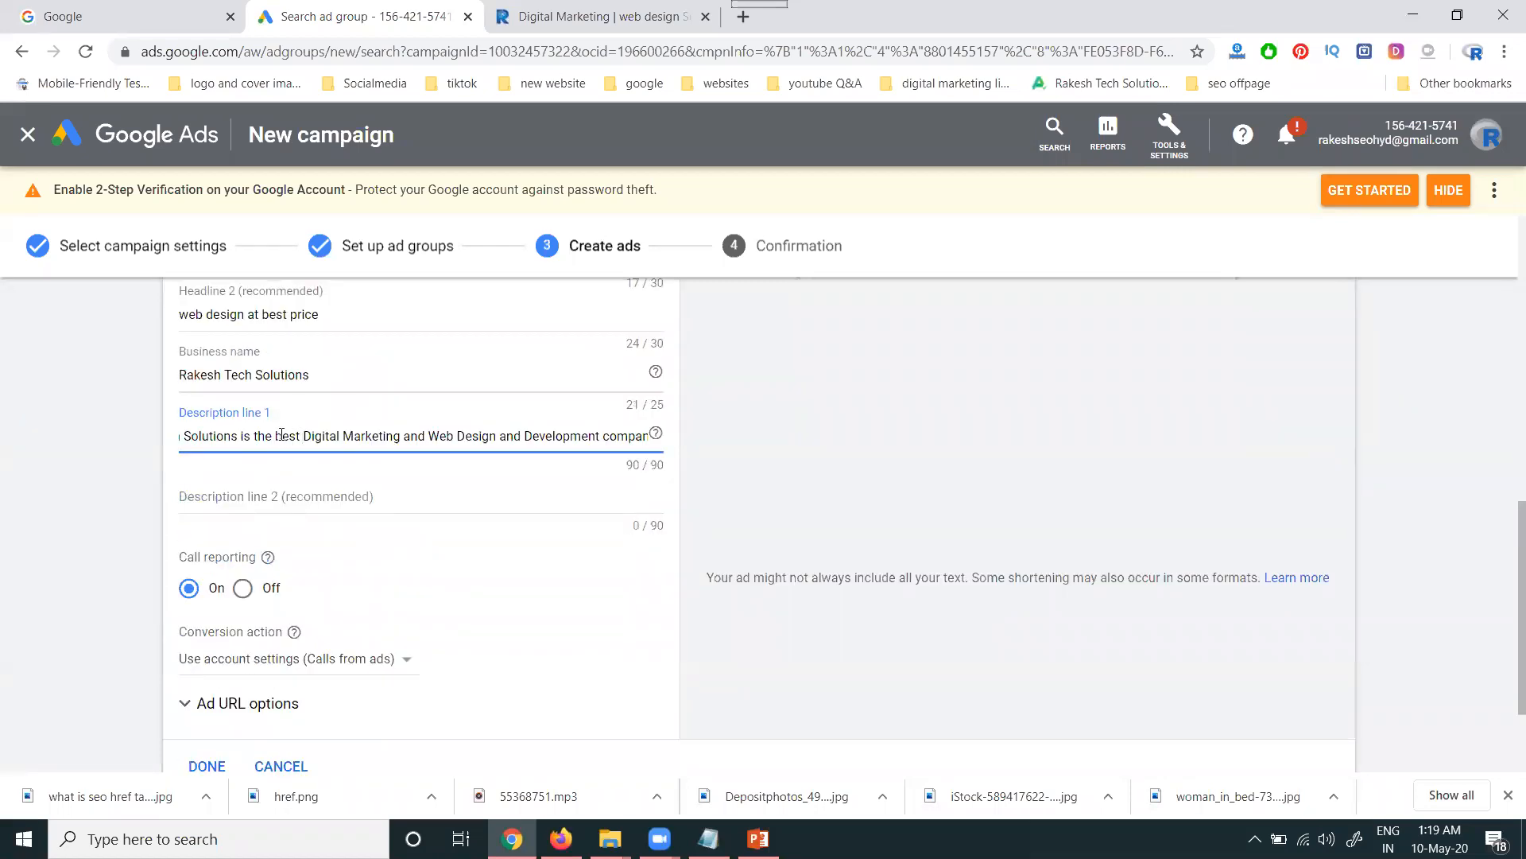
drag(319, 314, 249, 314)
key(ctrl+c)
click(251, 501)
key(ctrl+v)
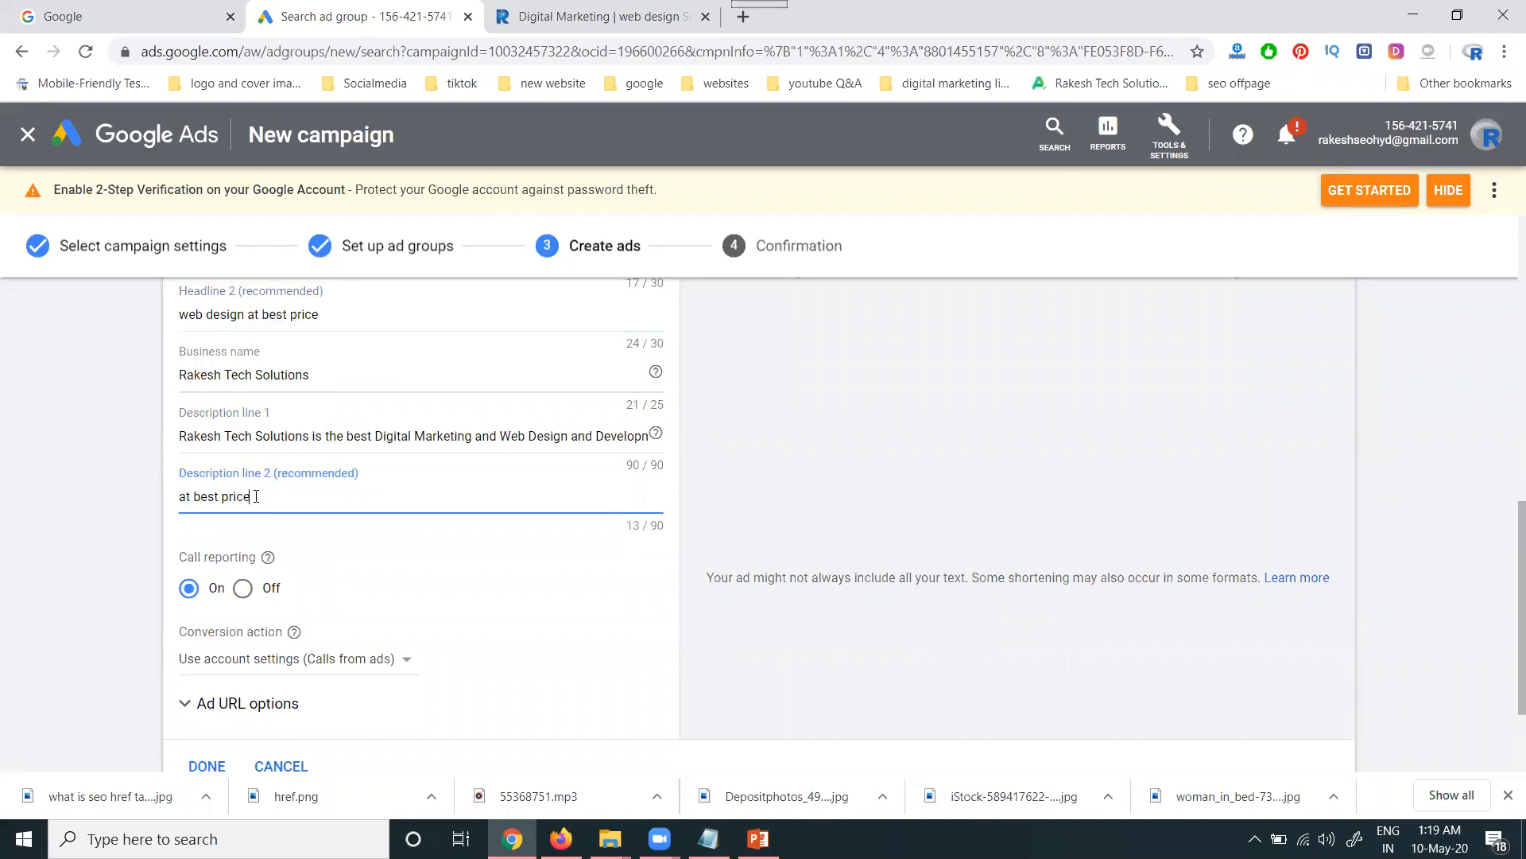
text(in Hyderabad)
Try Calls from Smart Campaign Ads as the conversion action and check the ad preview.
scroll(135, 538, down, 2)
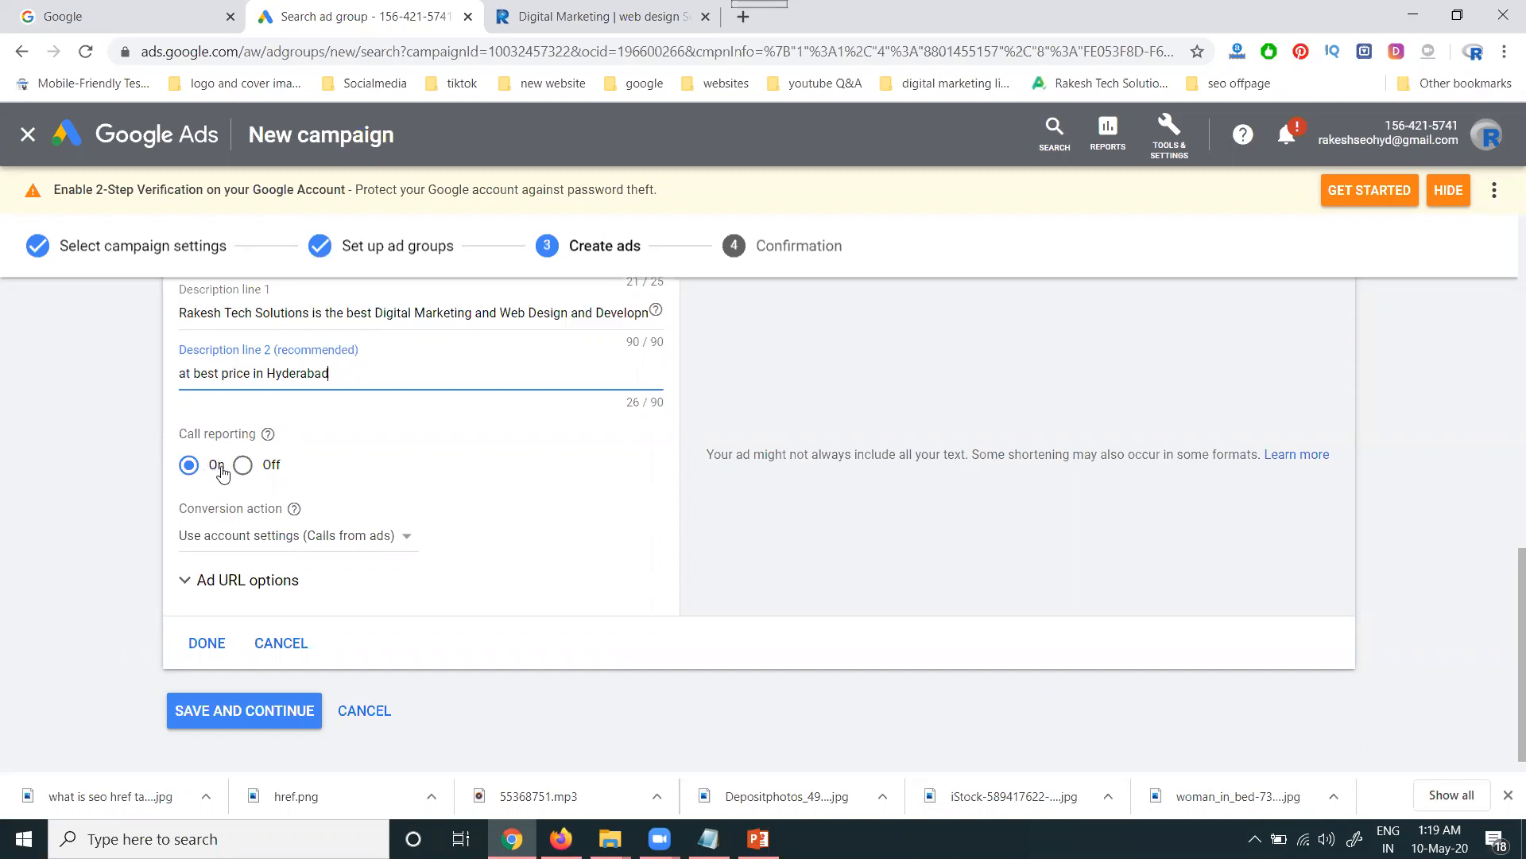
click(231, 544)
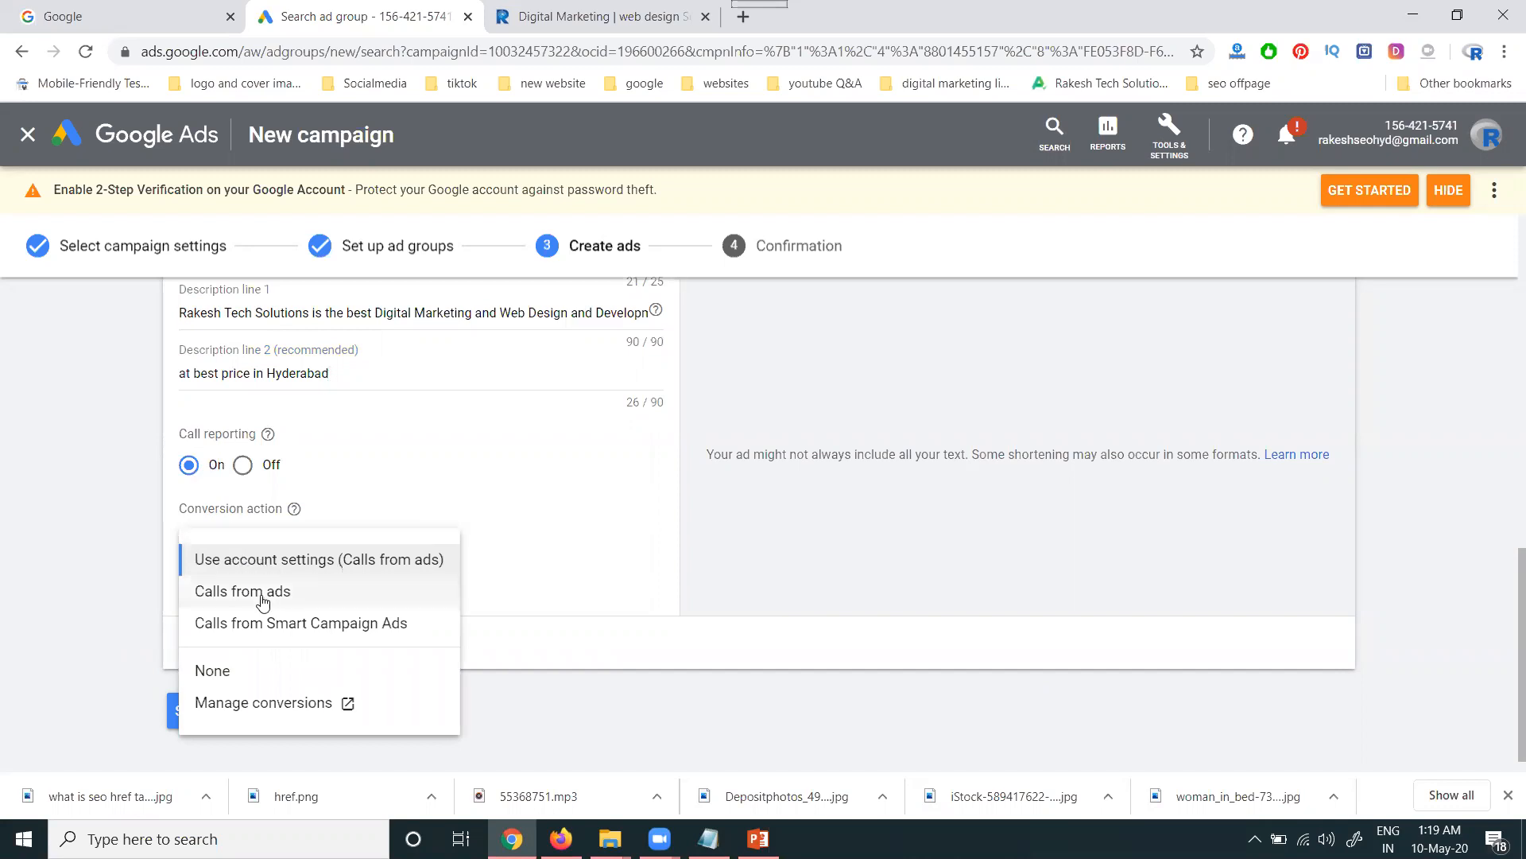
click(343, 630)
scroll(859, 551, up, 6)
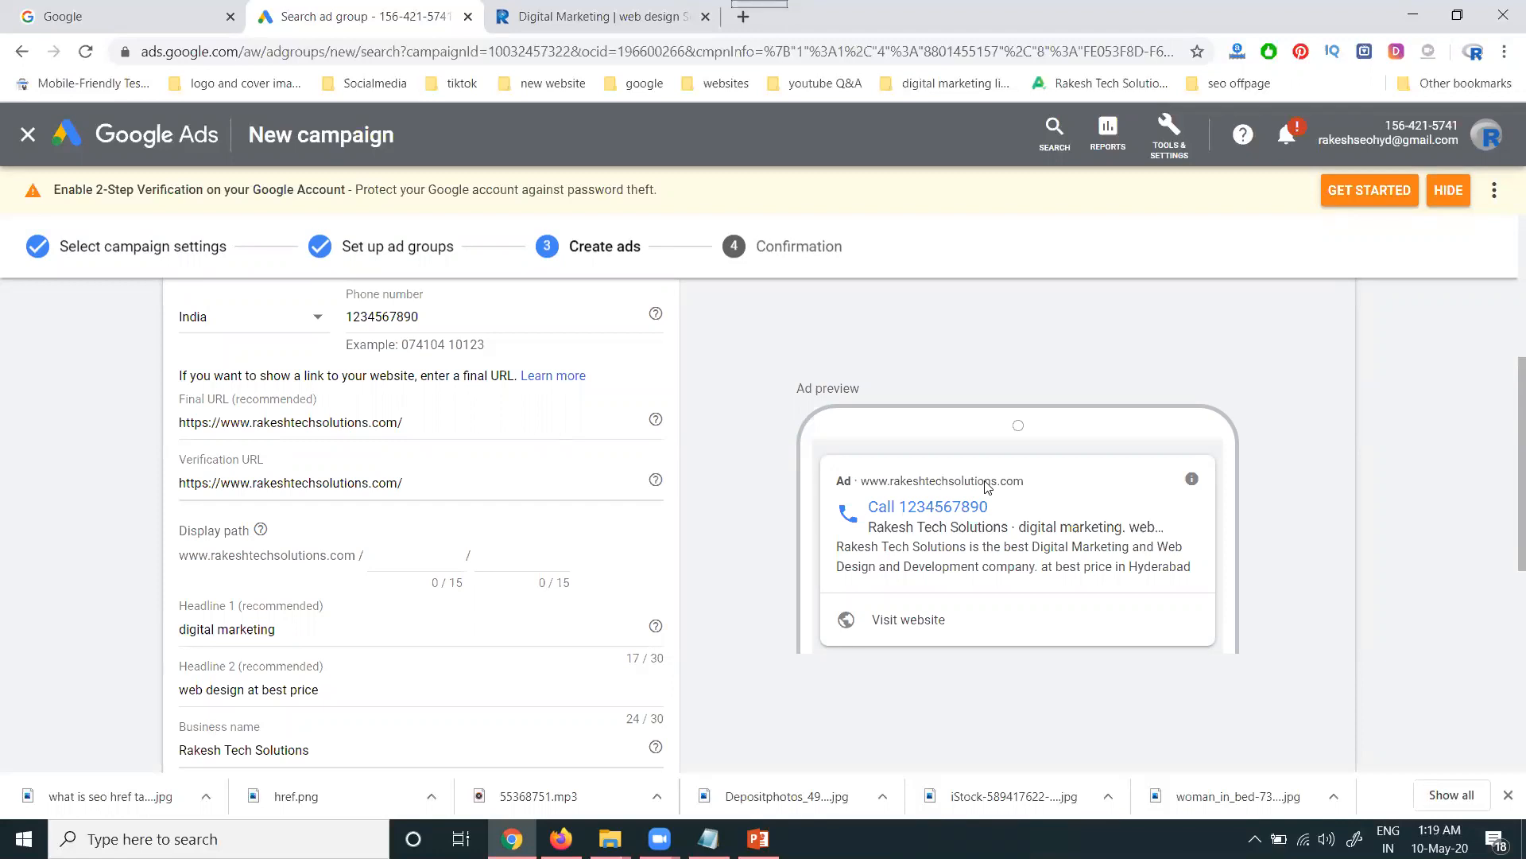
scroll(981, 487, up, 4)
Set the call ad's conversion action to Calls from ads and recheck the ad details and the selected option.
scroll(966, 497, down, 10)
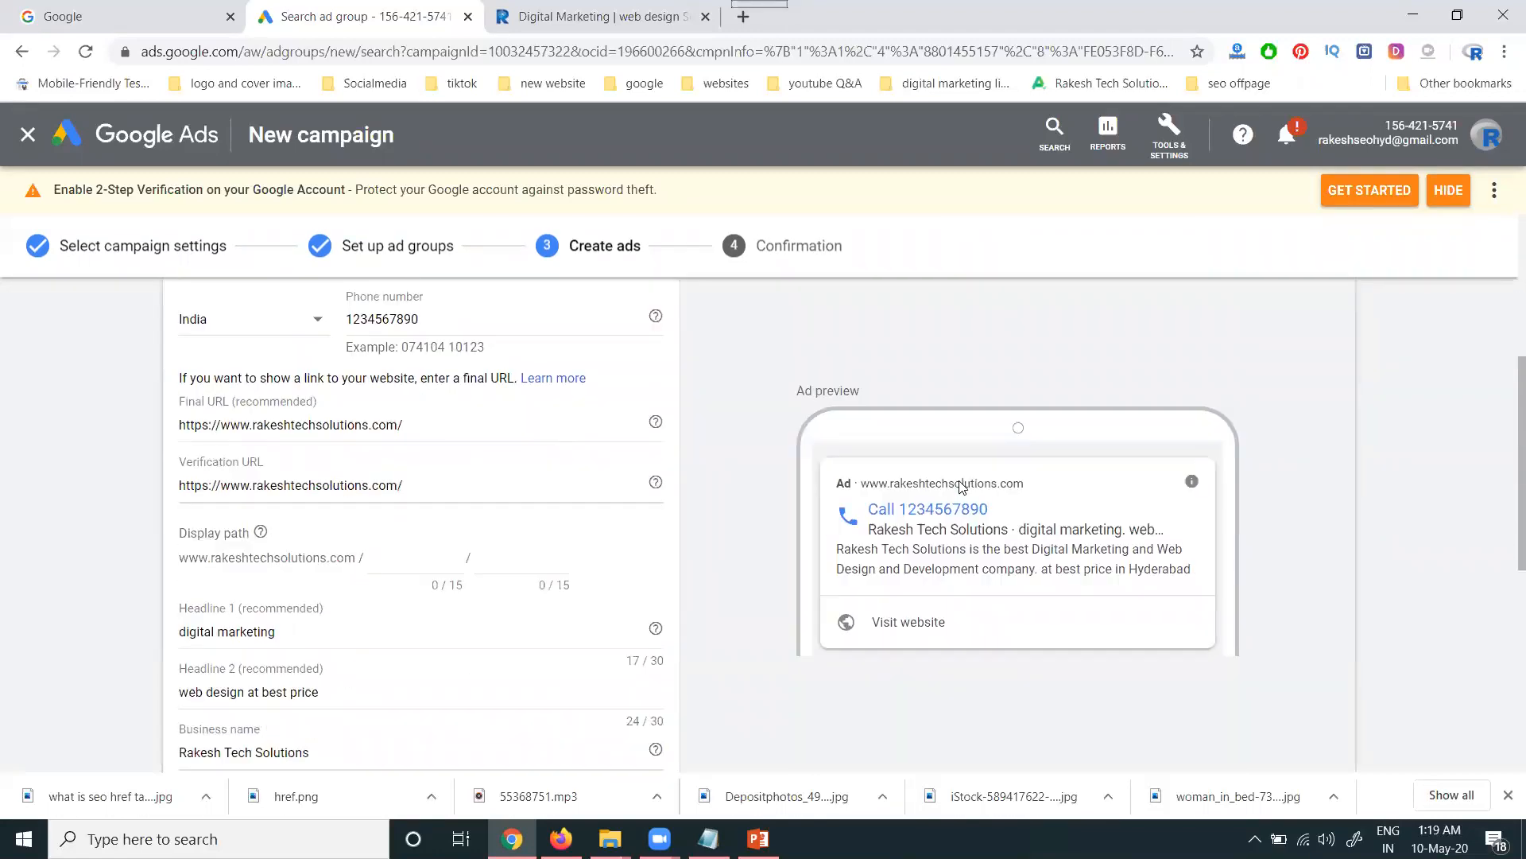
click(262, 549)
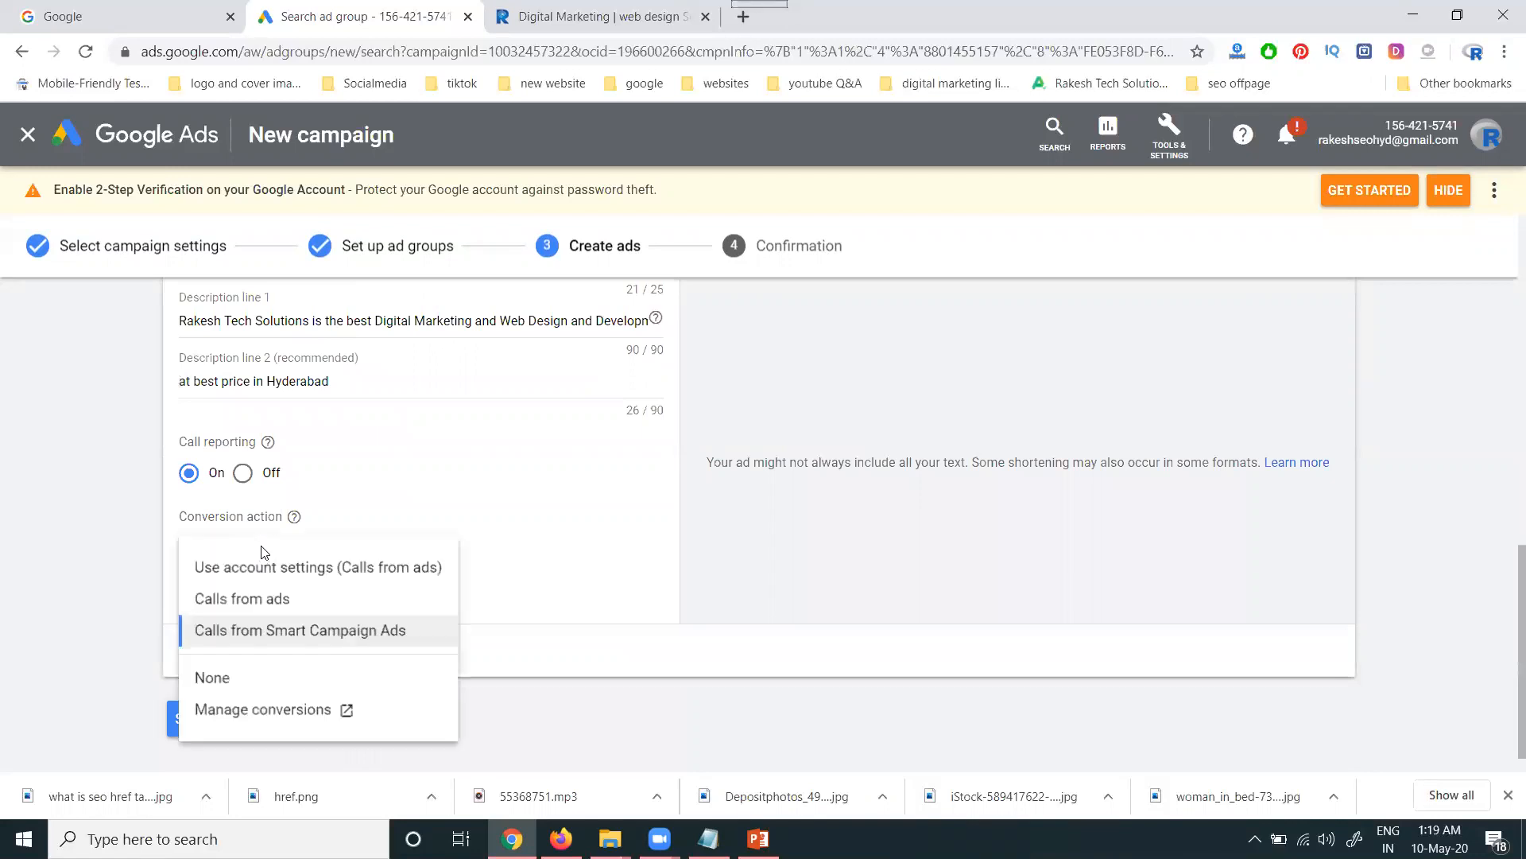
click(256, 602)
scroll(919, 571, up, 6)
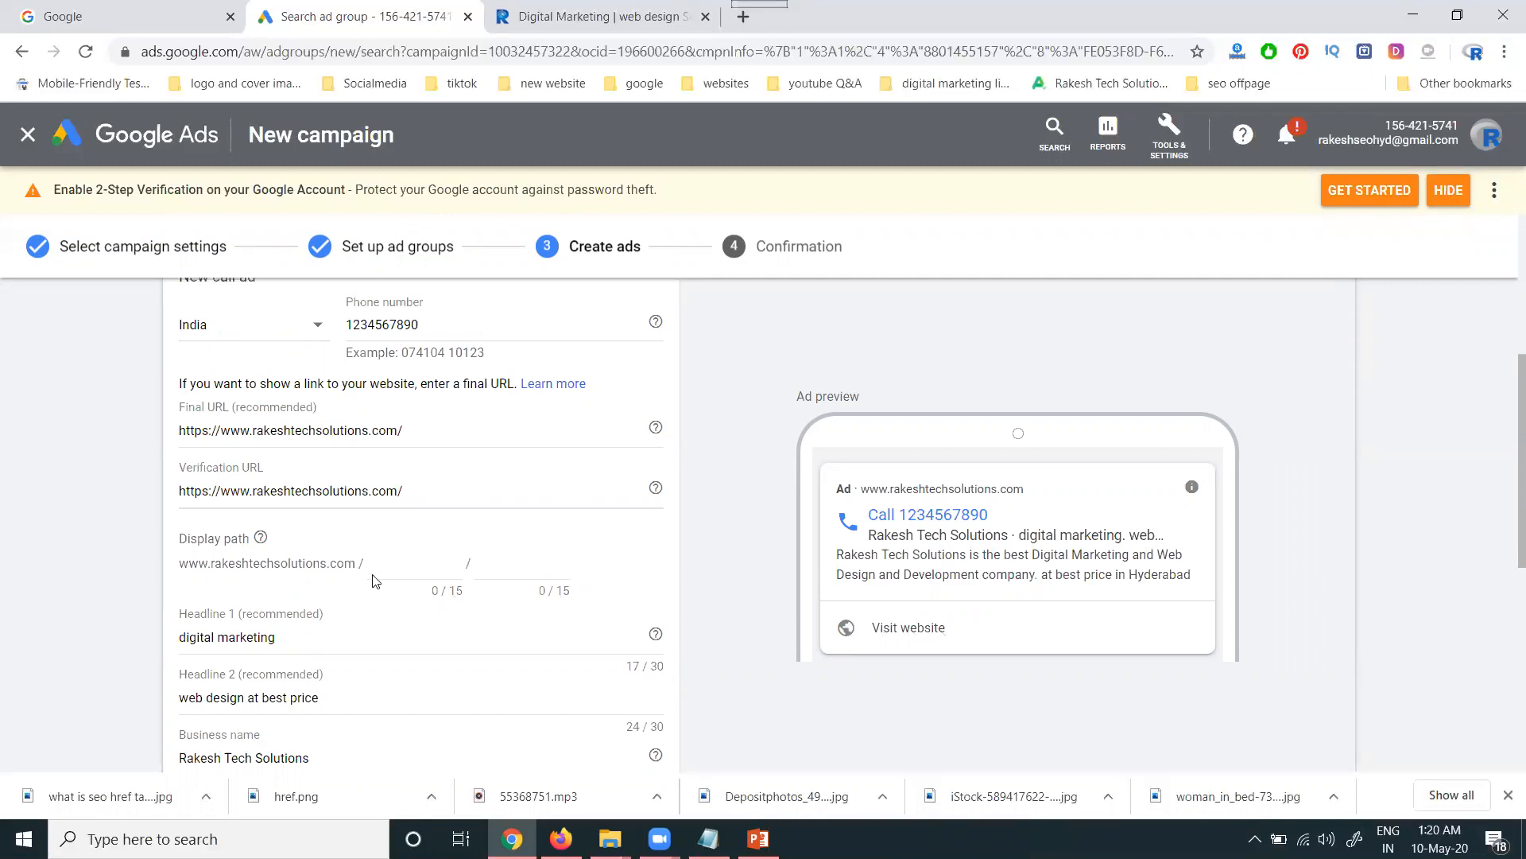
scroll(377, 580, down, 5)
click(227, 676)
scroll(119, 574, down, 2)
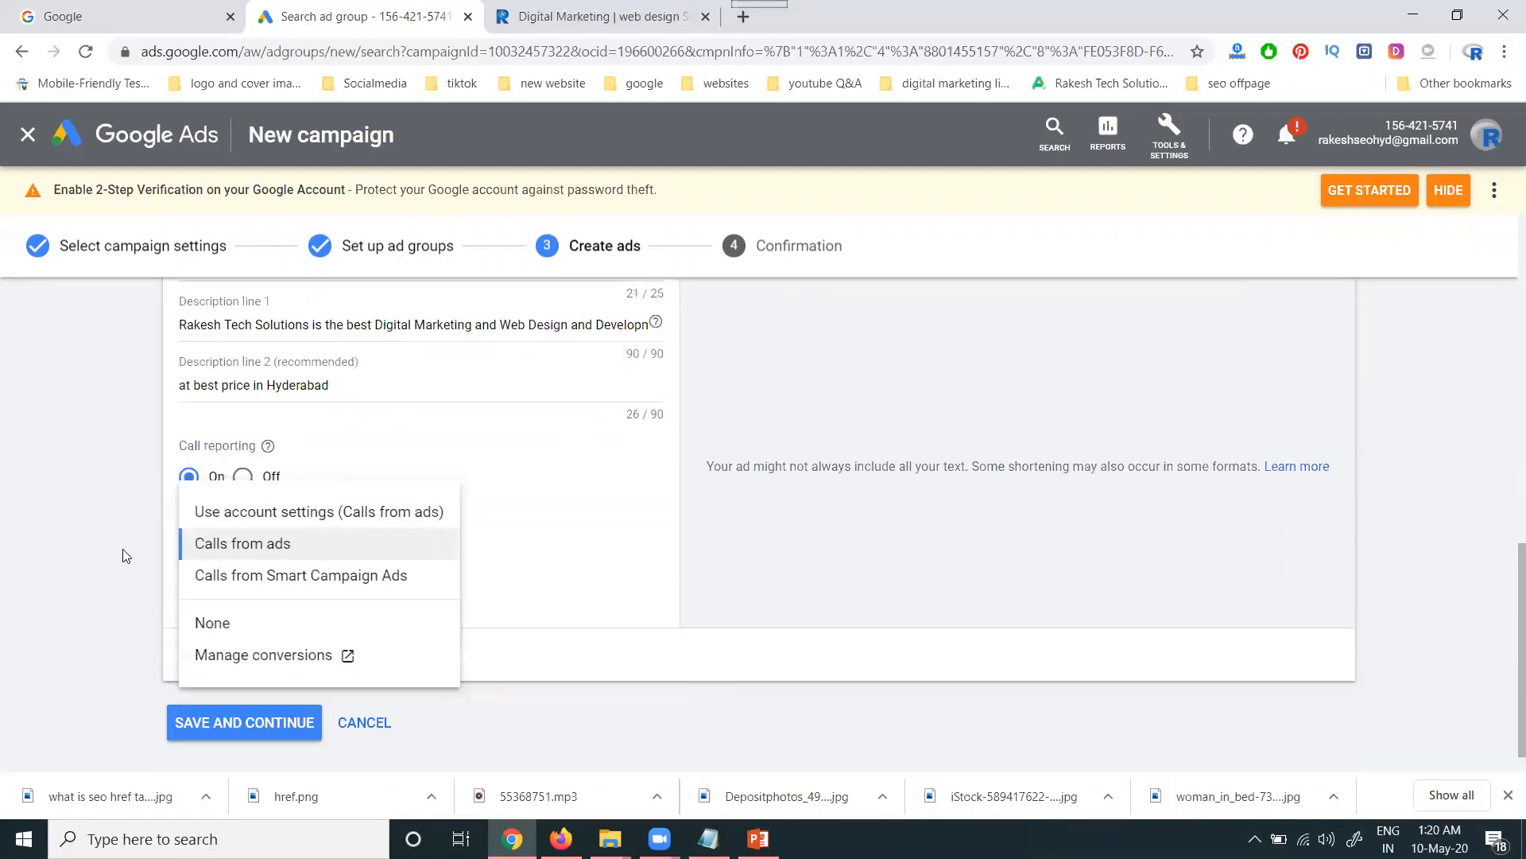
click(86, 603)
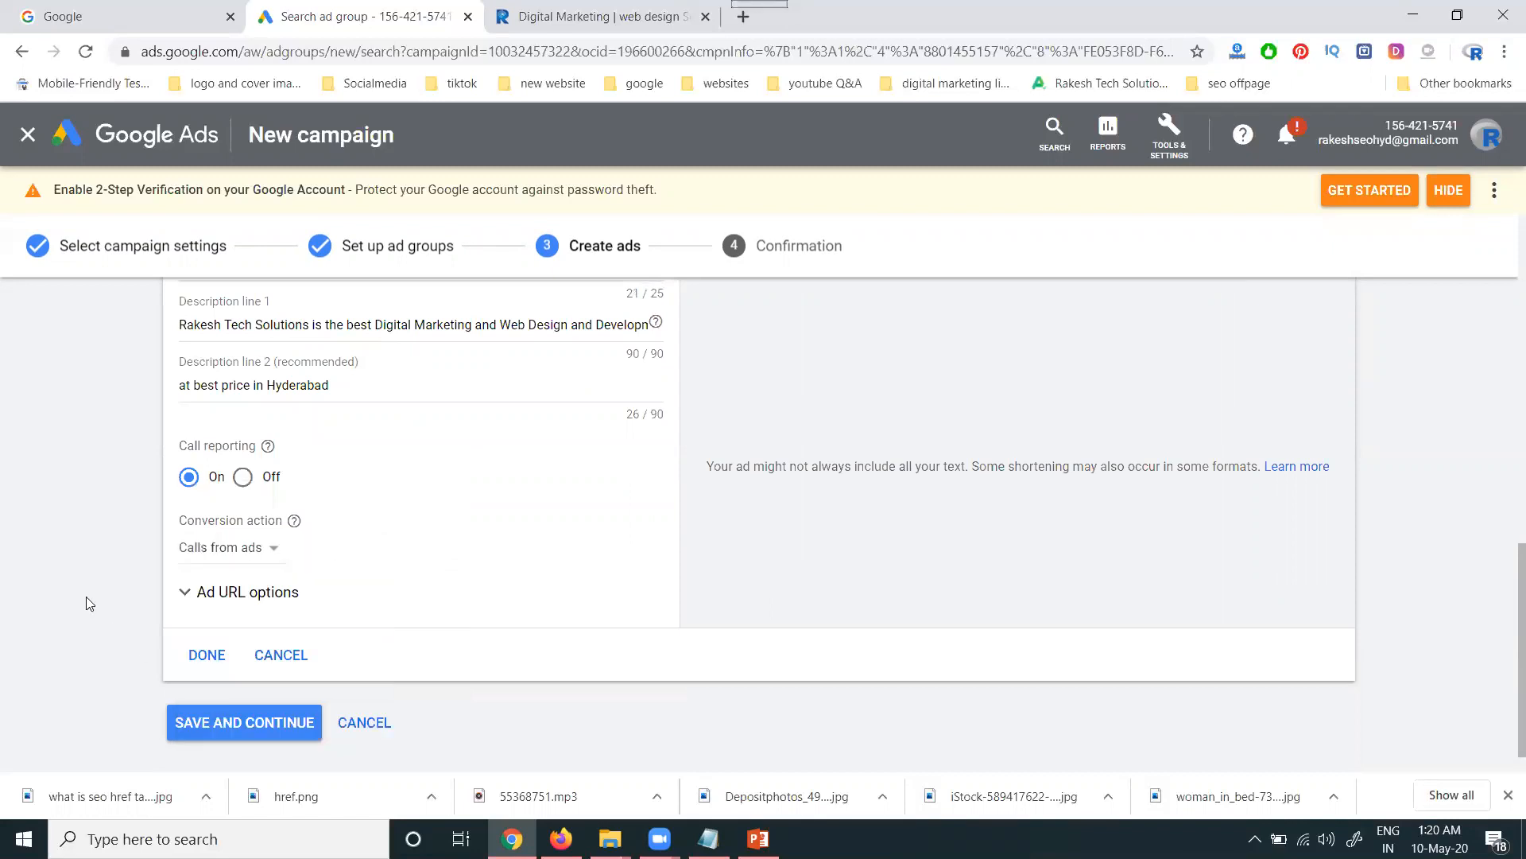
Finish the call ad and save the RTS ad group's ads to continue to the confirmation.
click(208, 656)
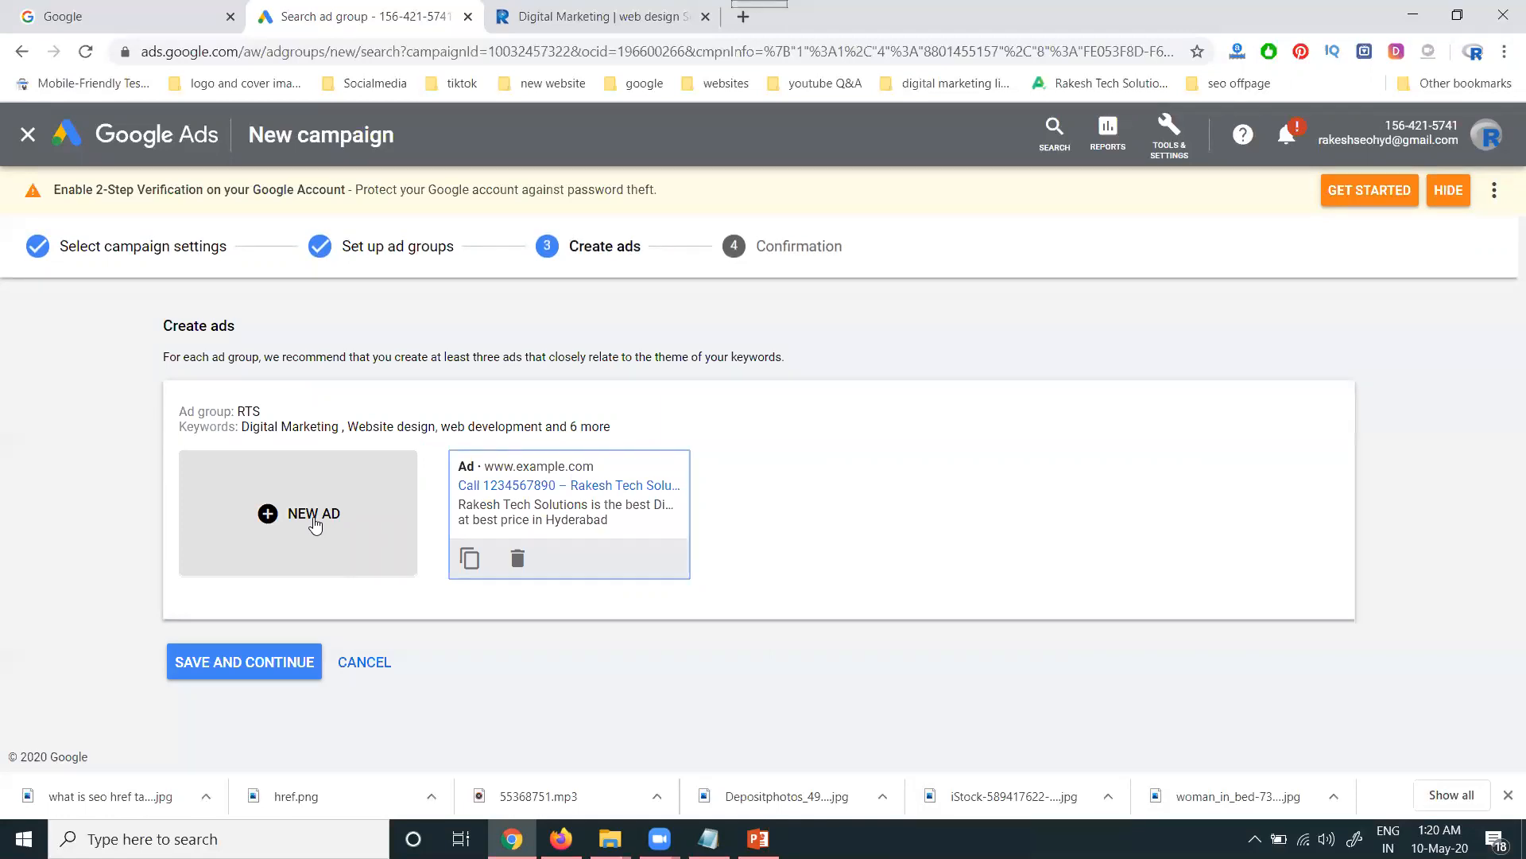
click(247, 659)
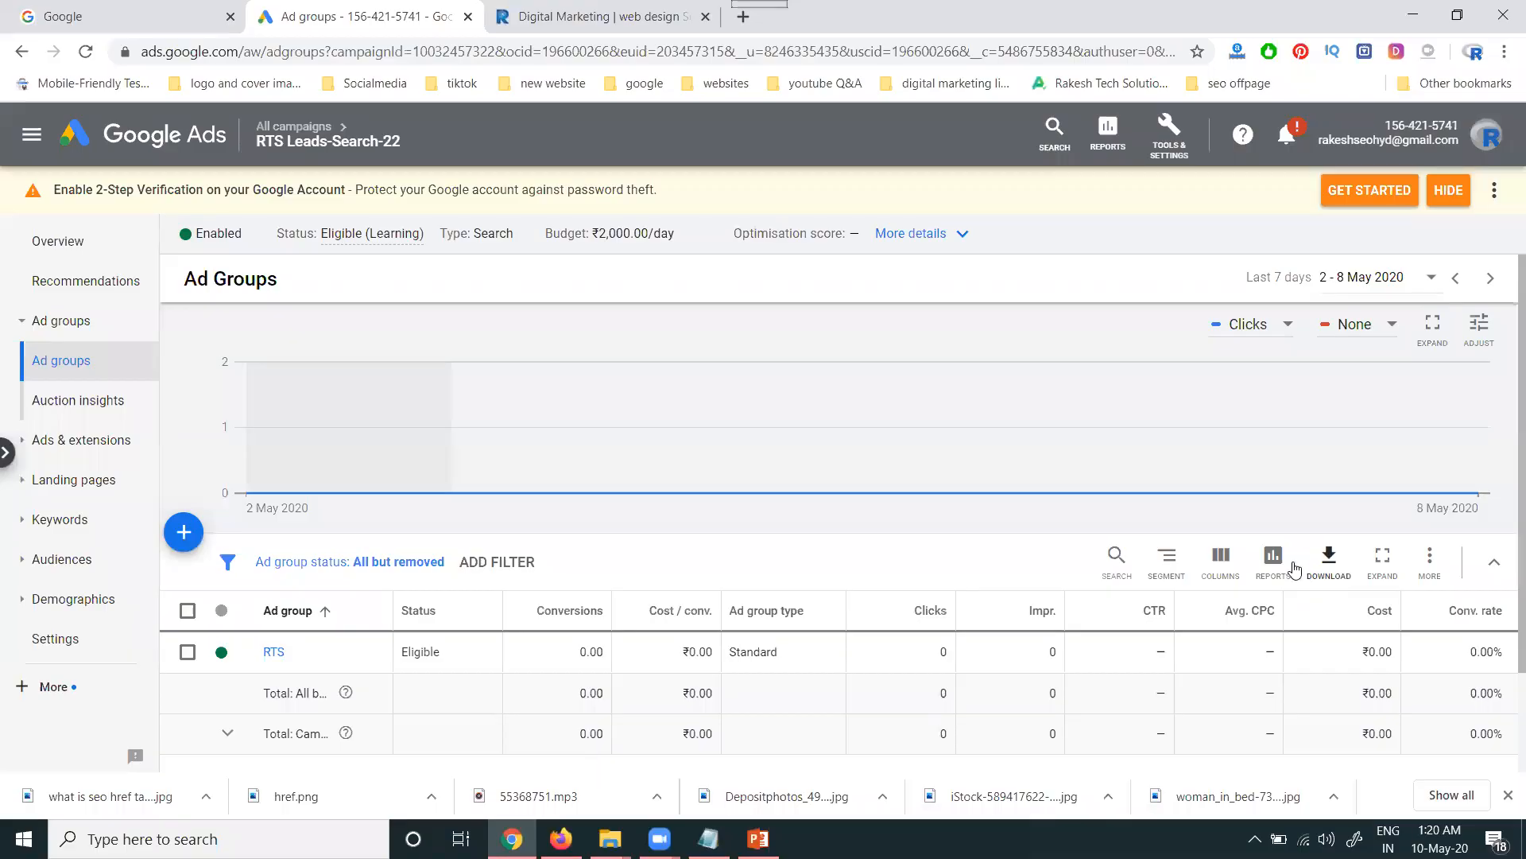
Return to the list of all campaigns and open the RTS ad group's search keywords in the RTS Leads-Search-22 campaign.
click(294, 127)
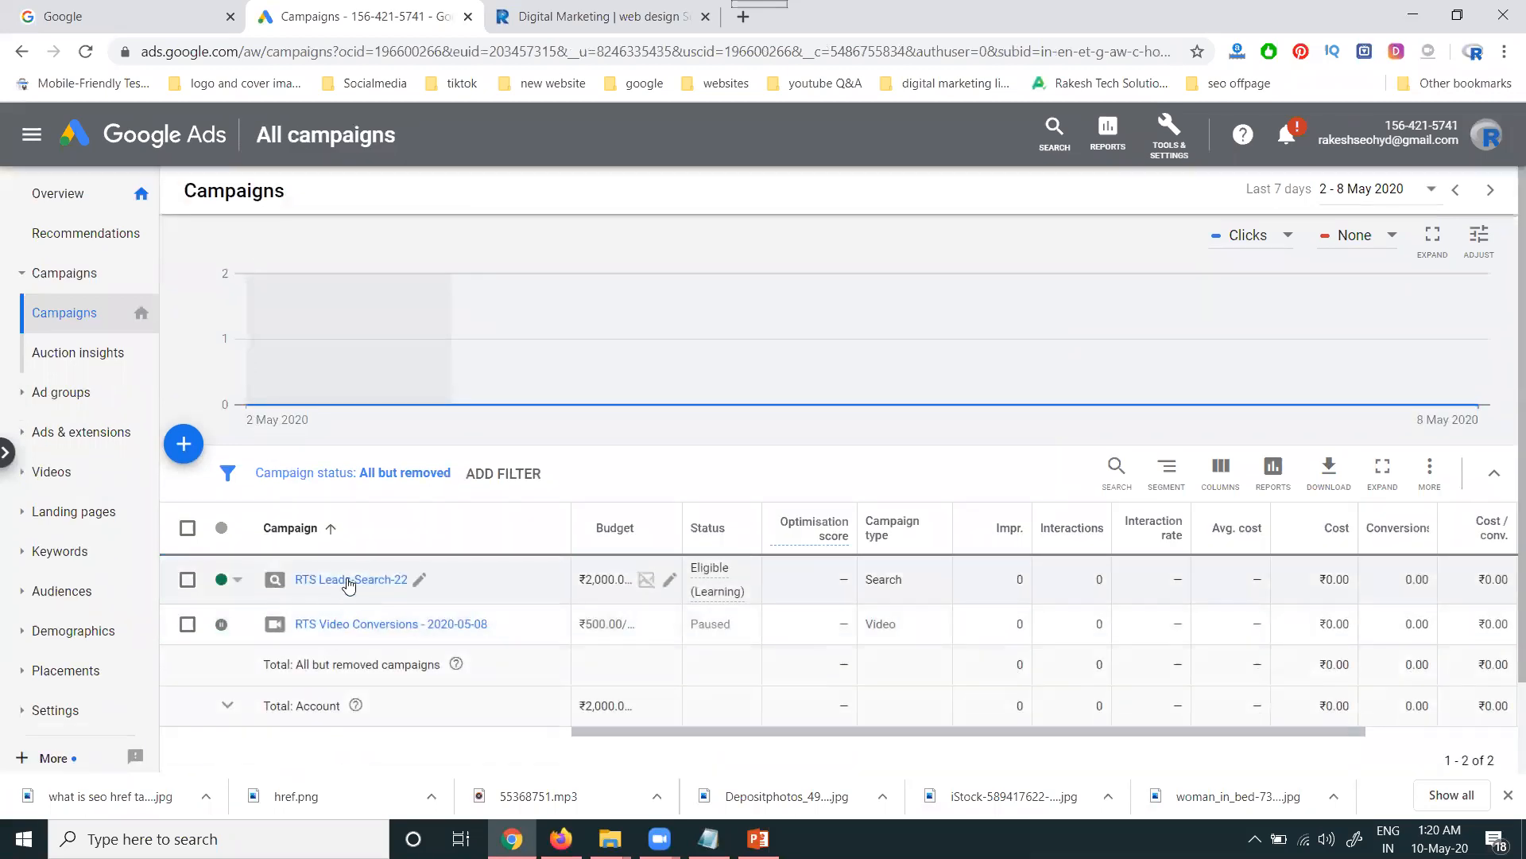
click(348, 580)
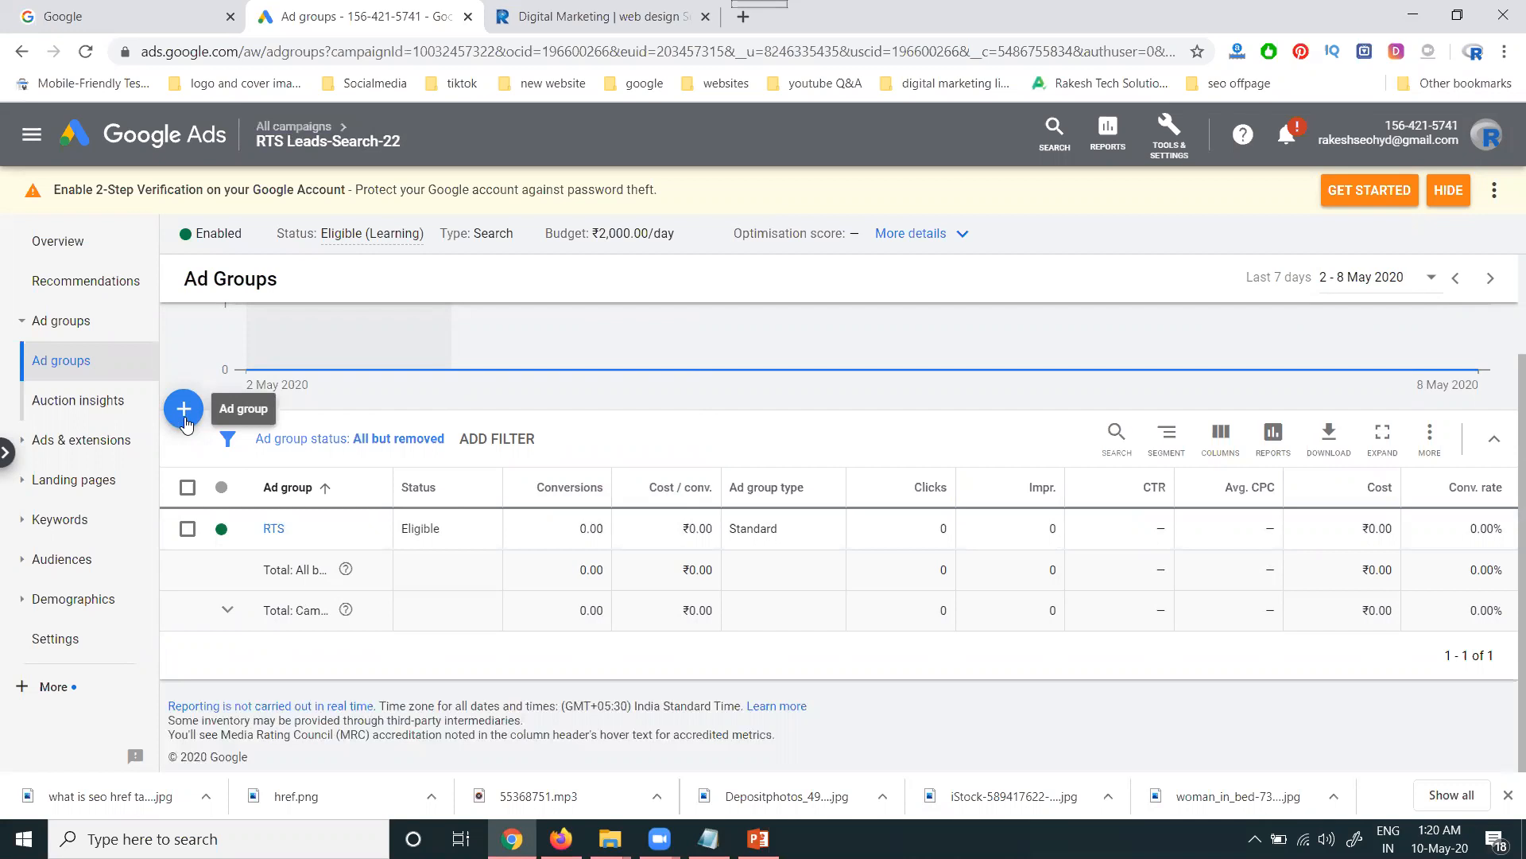
mouse_move(759, 839)
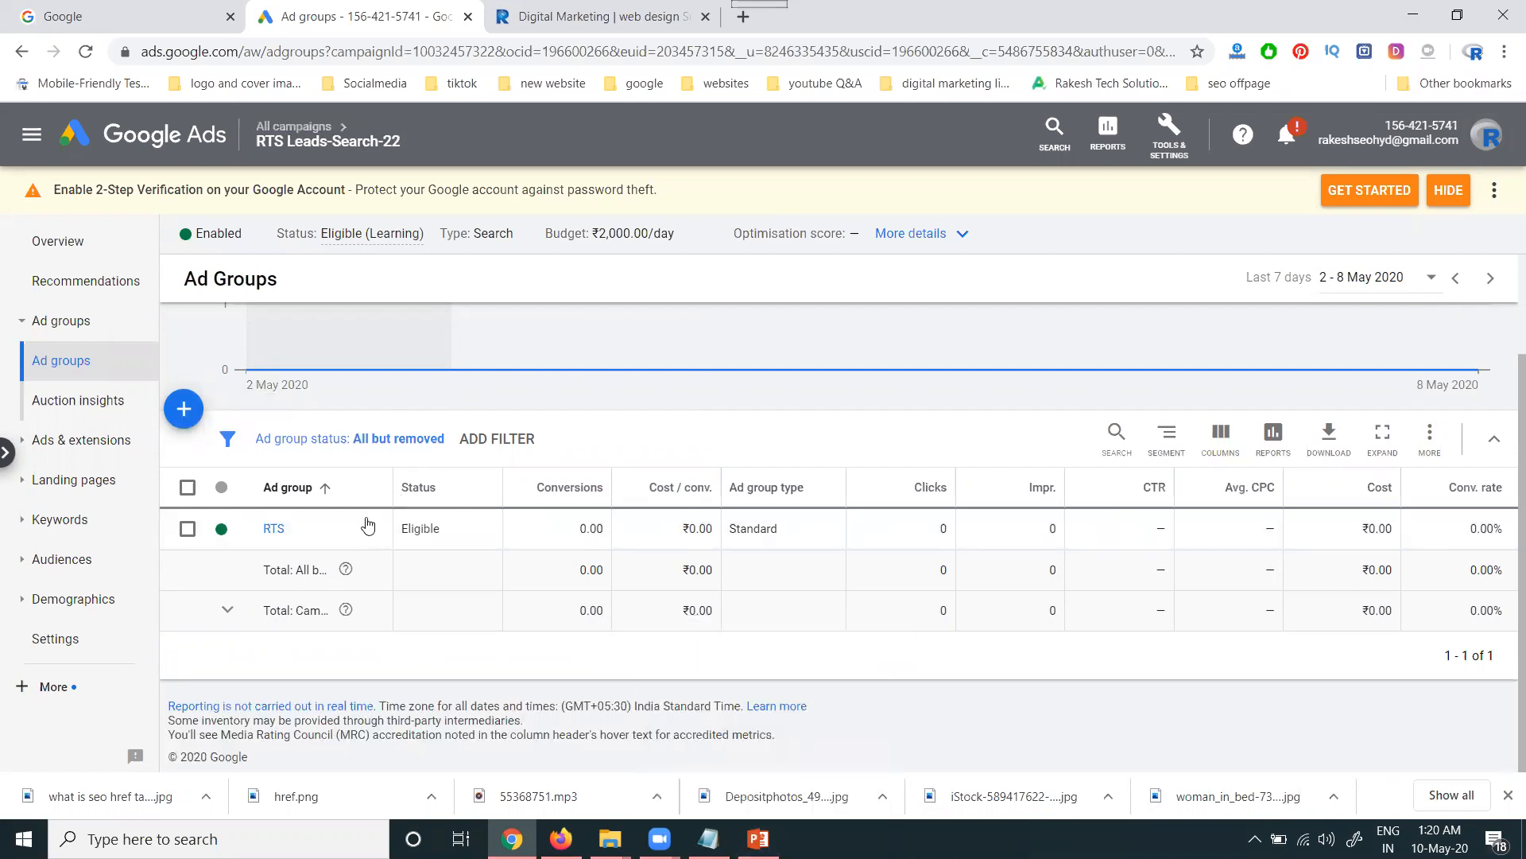
click(278, 529)
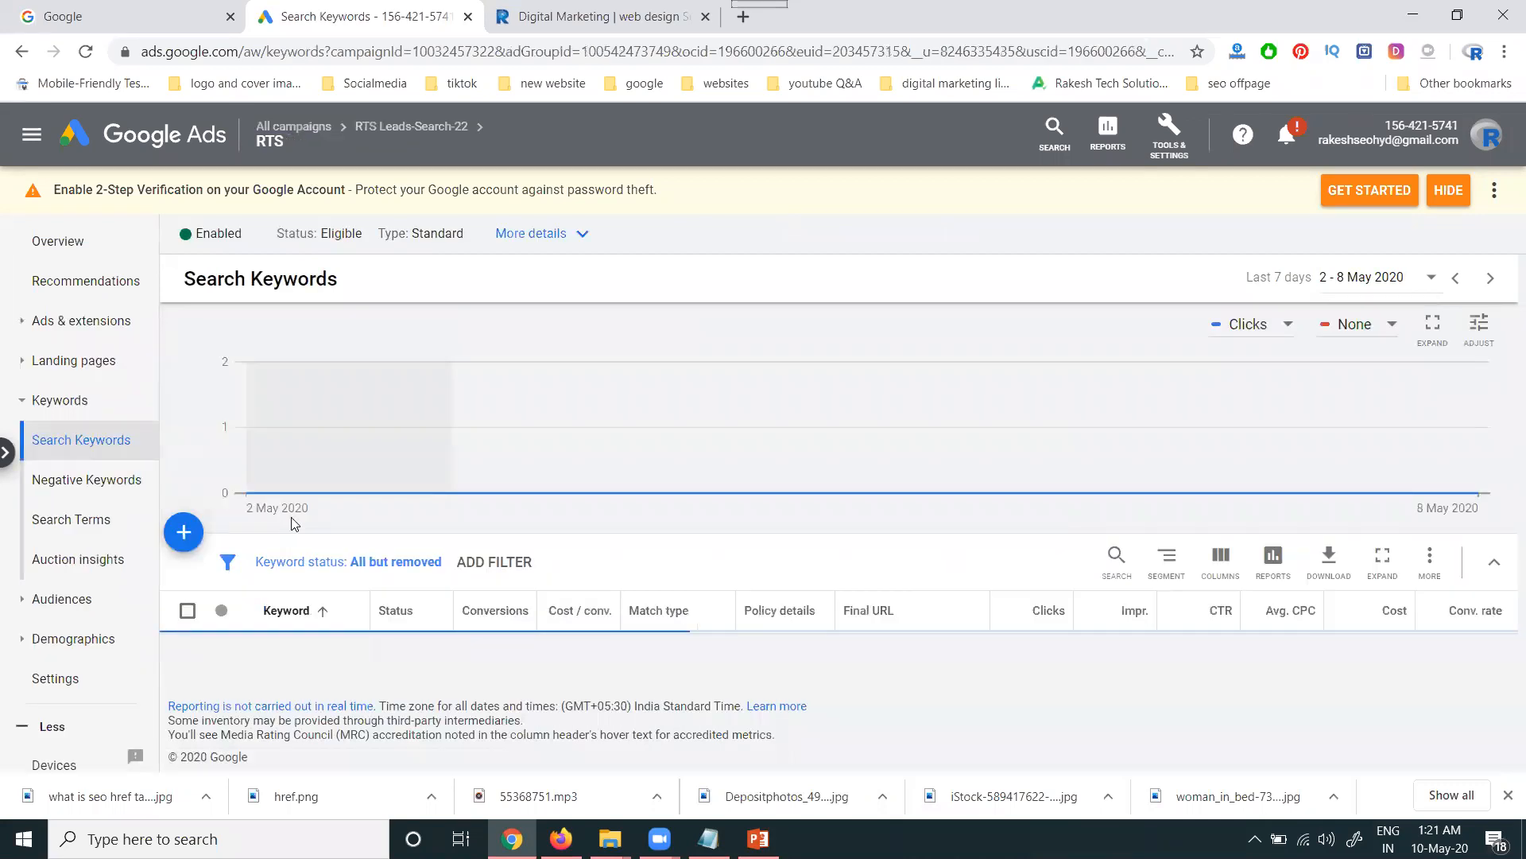
Change the Digital Marketing keyword's match type to Phrase match and save it.
scroll(382, 563, down, 2)
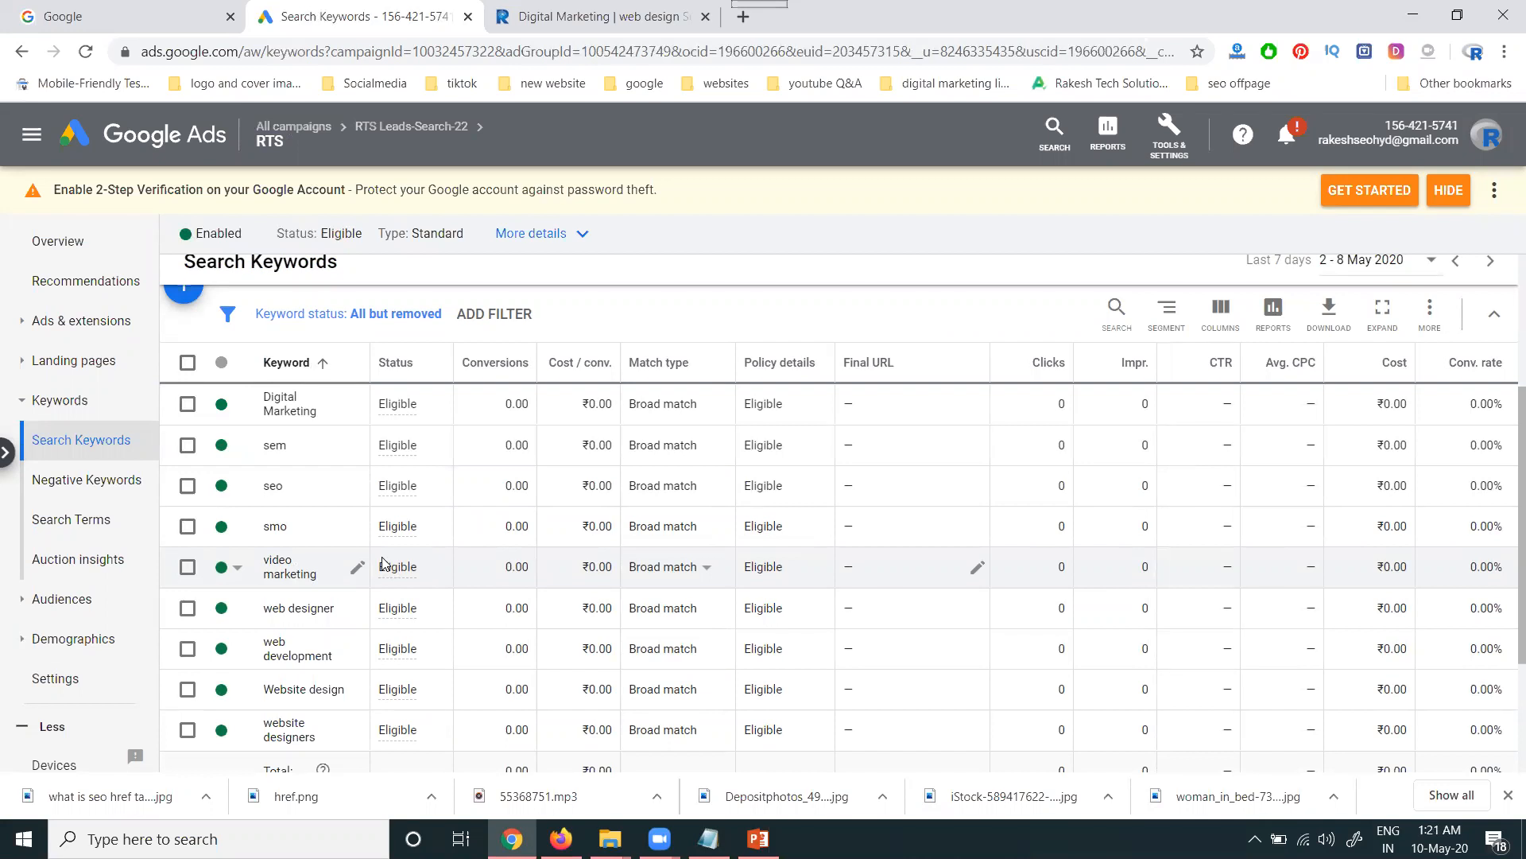
click(299, 410)
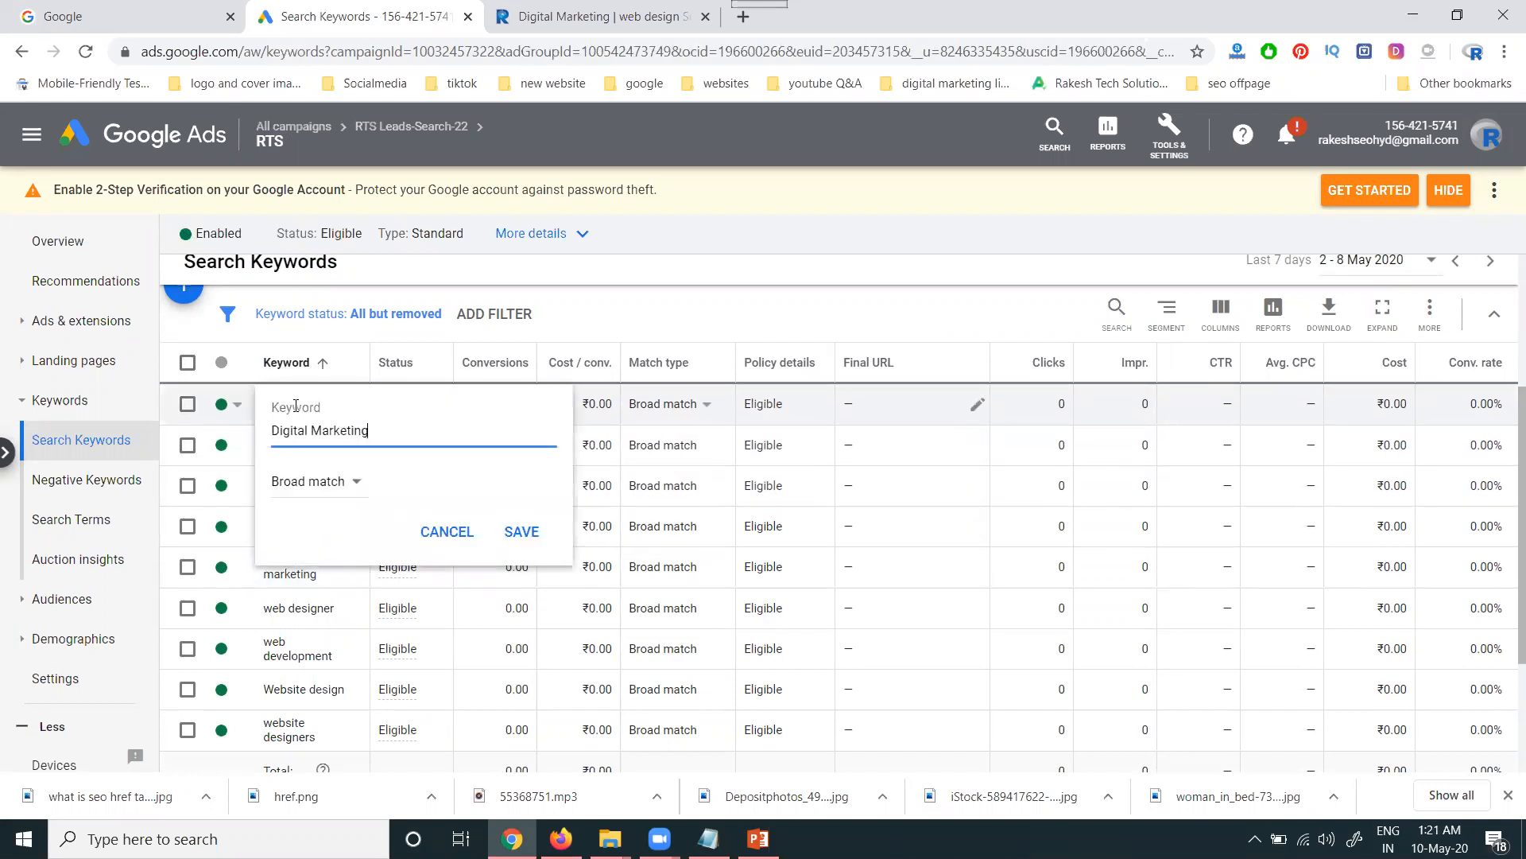
click(314, 486)
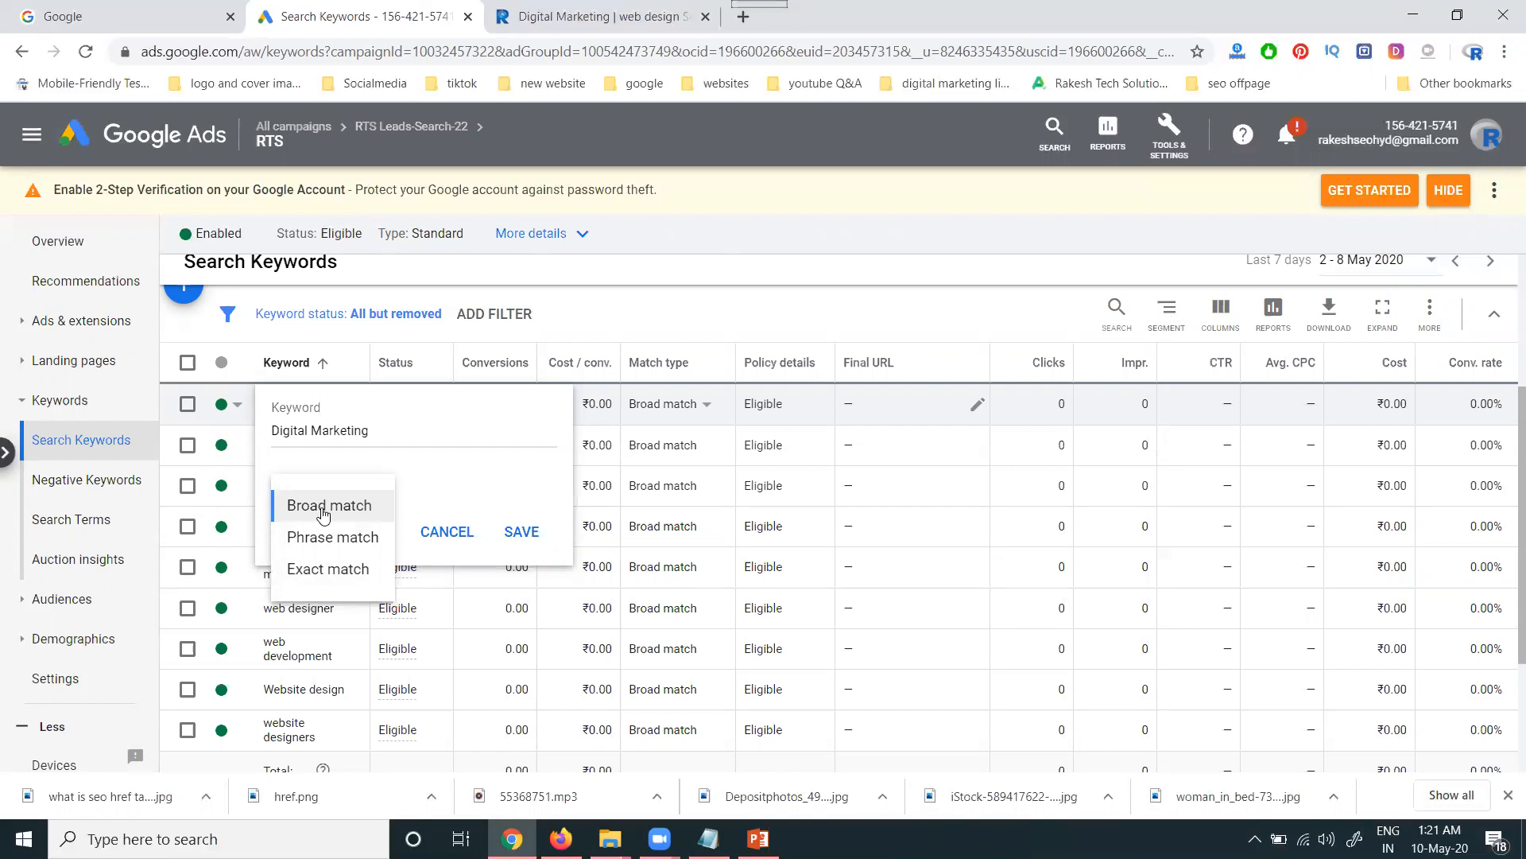
click(326, 548)
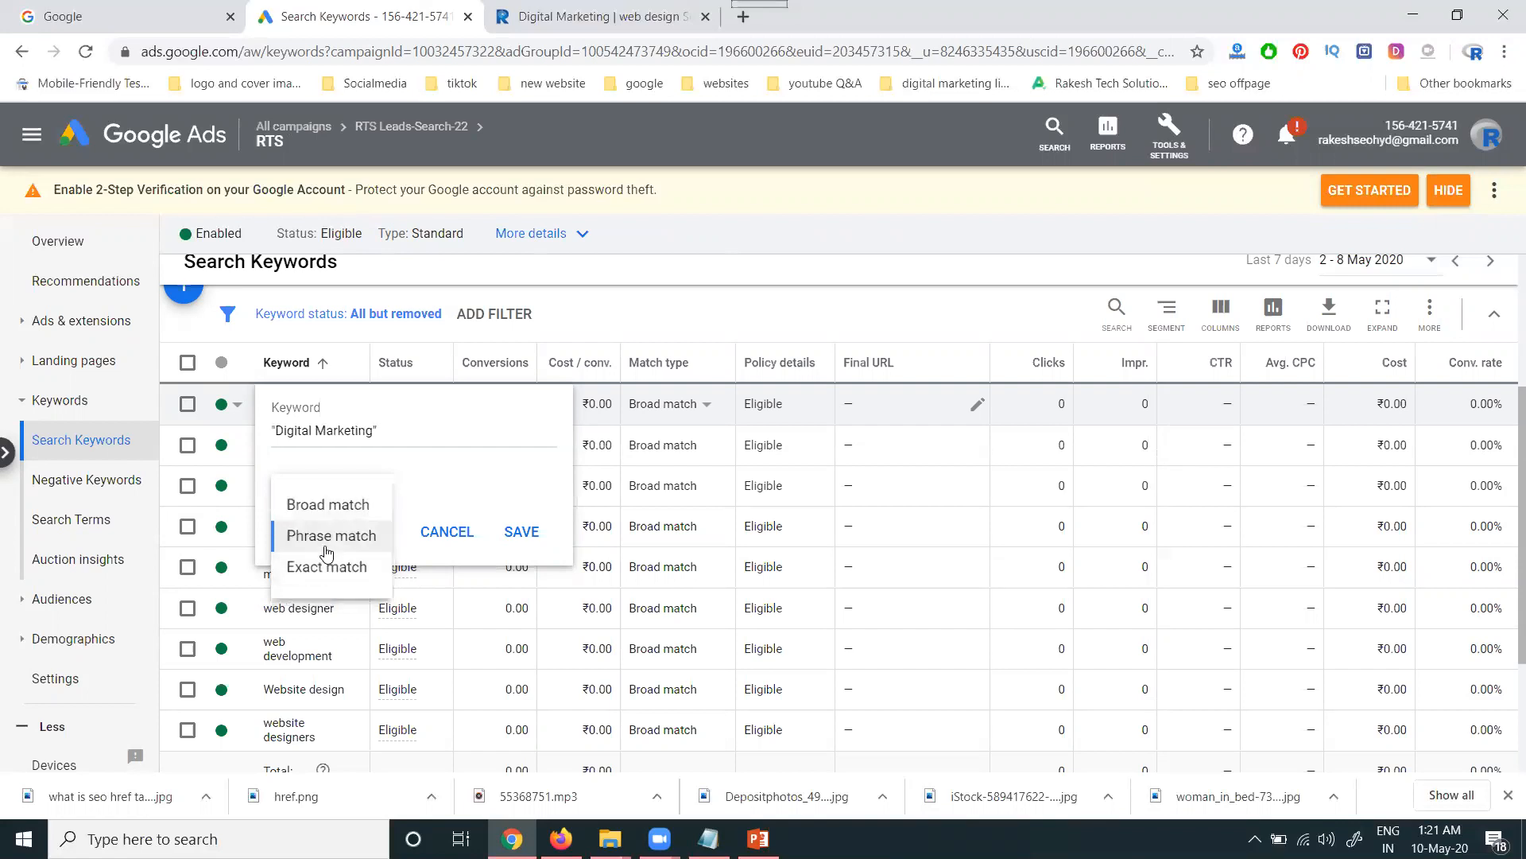
click(520, 532)
Set the sem and seo keywords to Phrase match, saving each change.
click(272, 451)
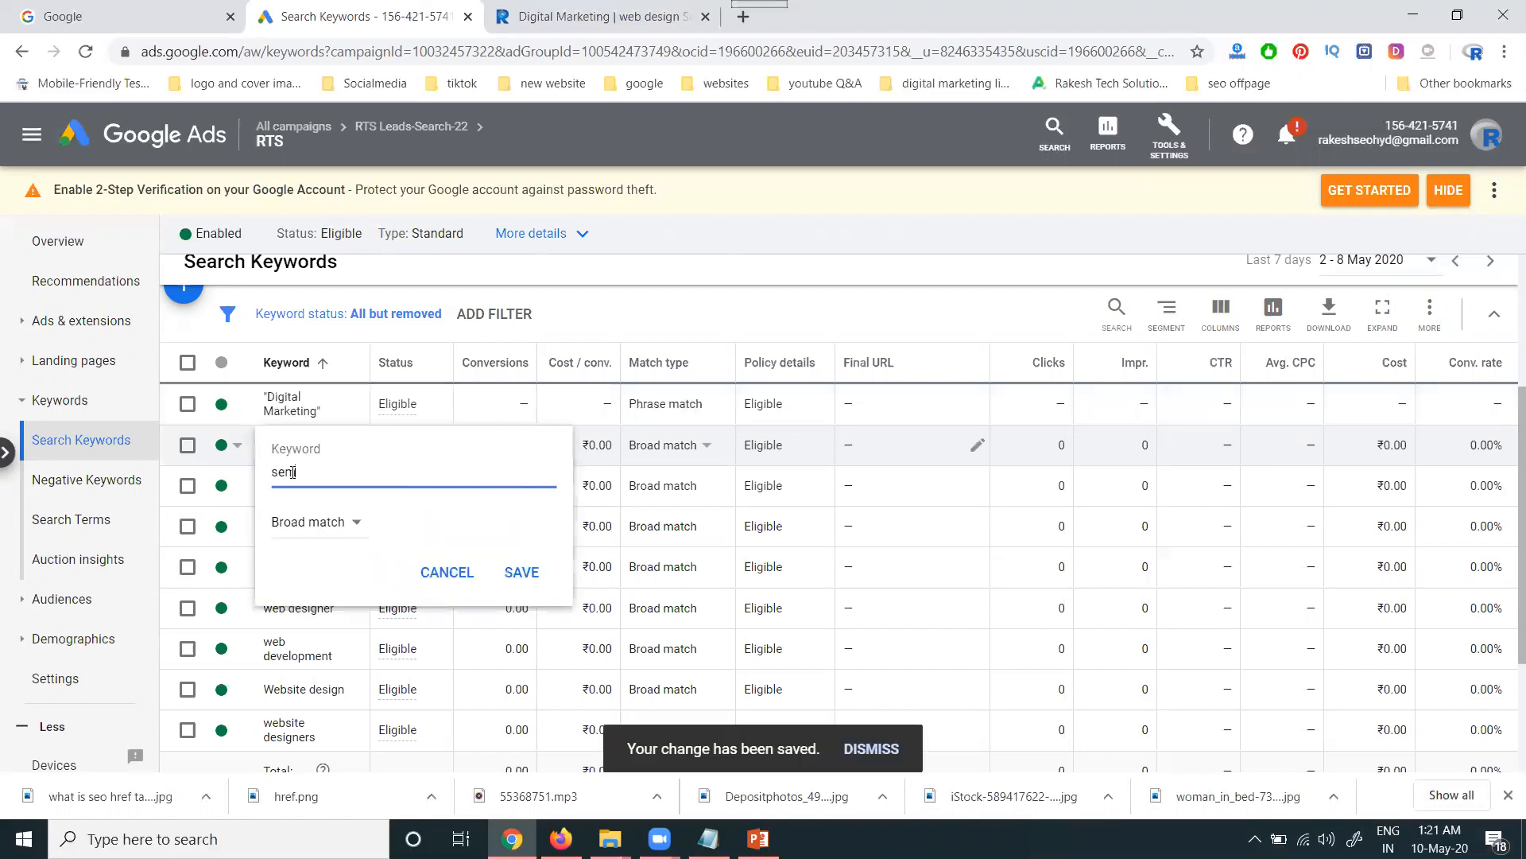
click(340, 529)
click(338, 577)
click(520, 572)
click(279, 487)
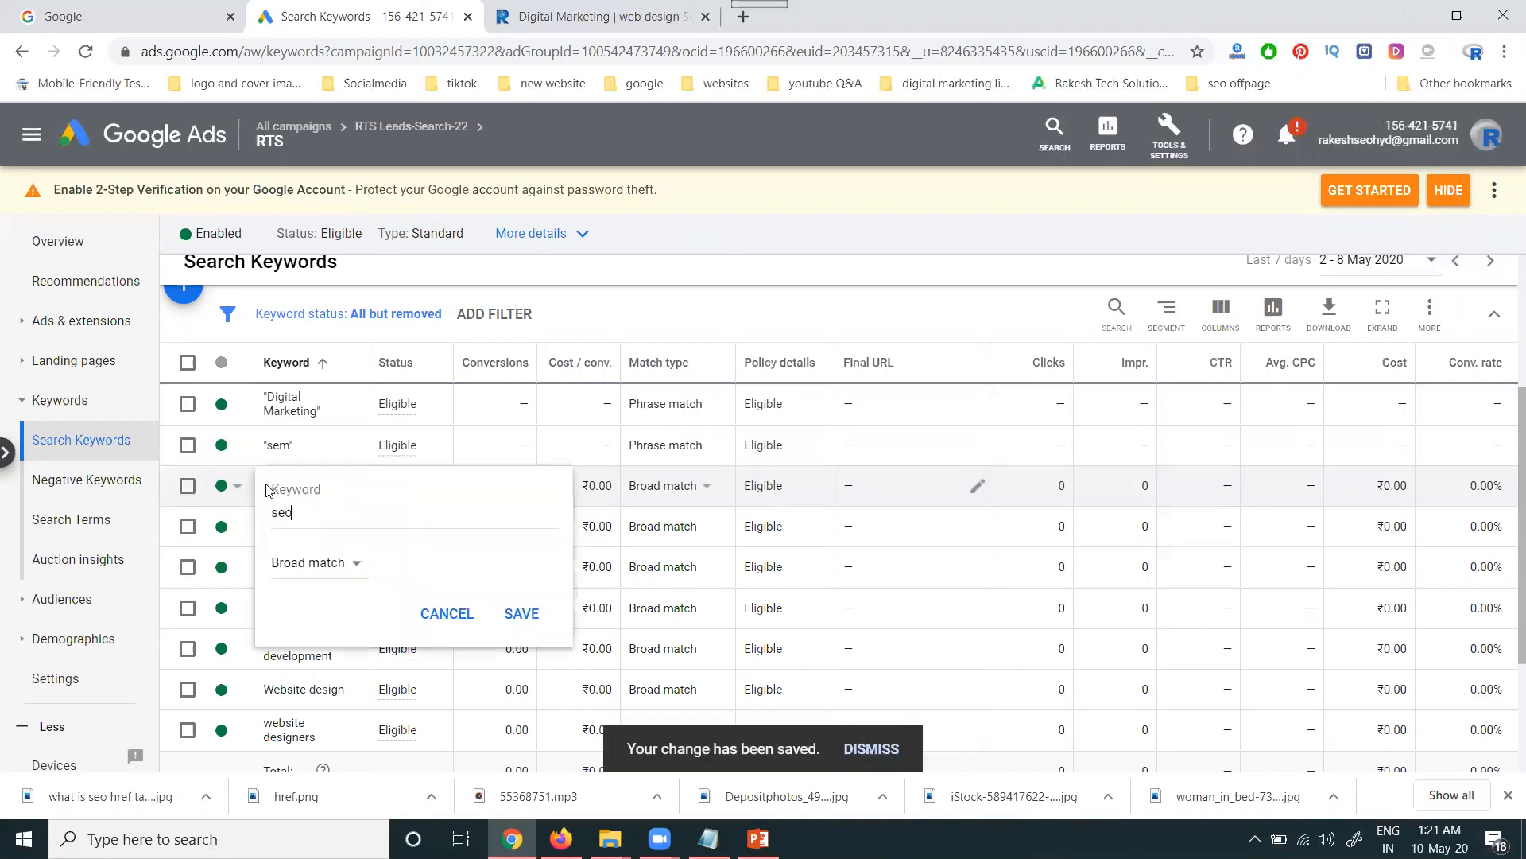
click(322, 563)
click(333, 620)
click(521, 613)
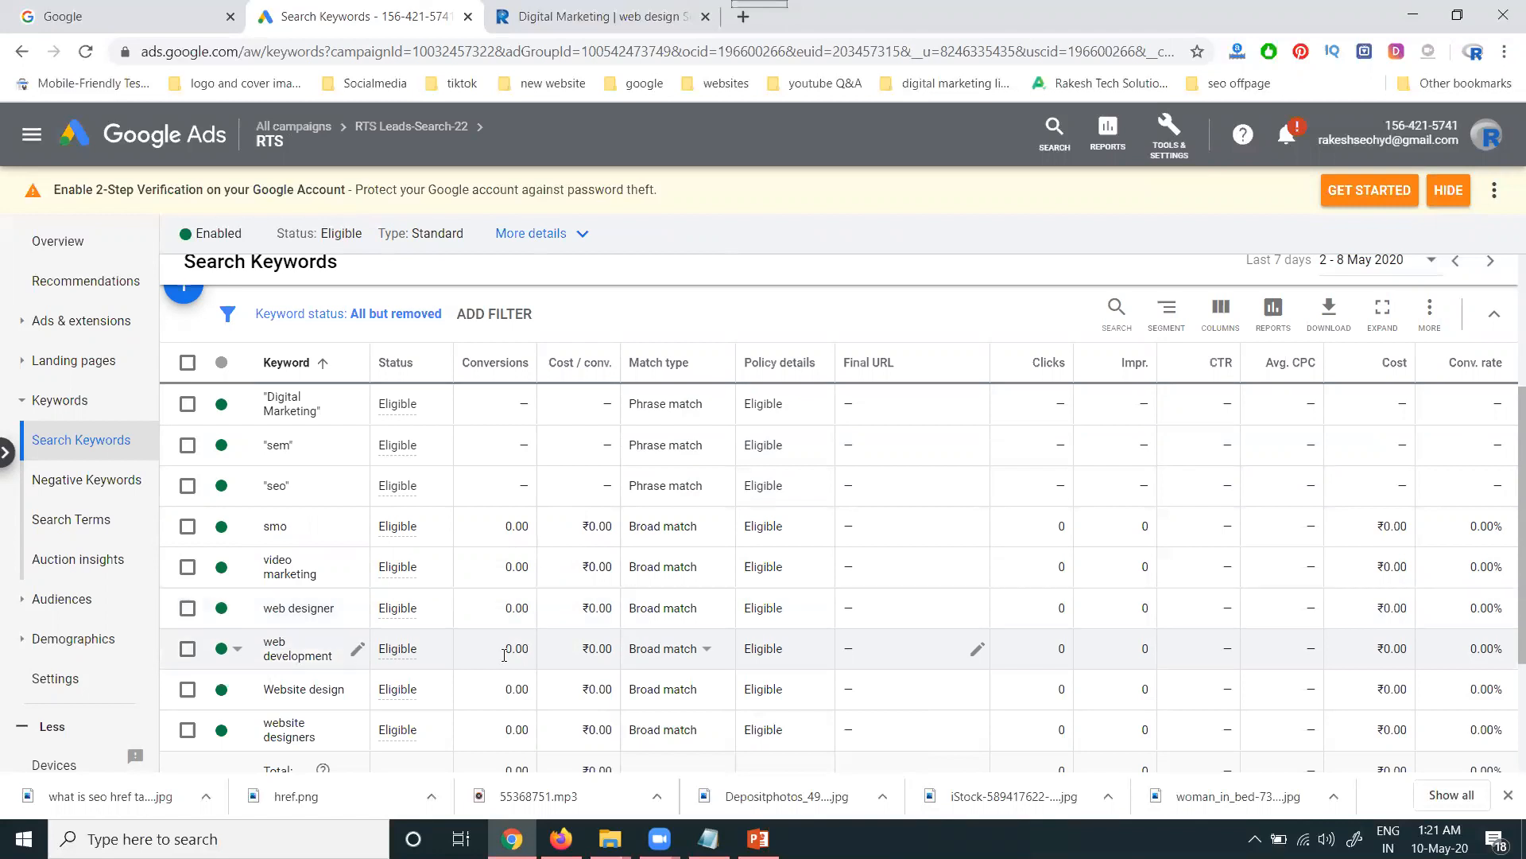
Change the video marketing keyword's match type to Exact match and save it.
click(290, 583)
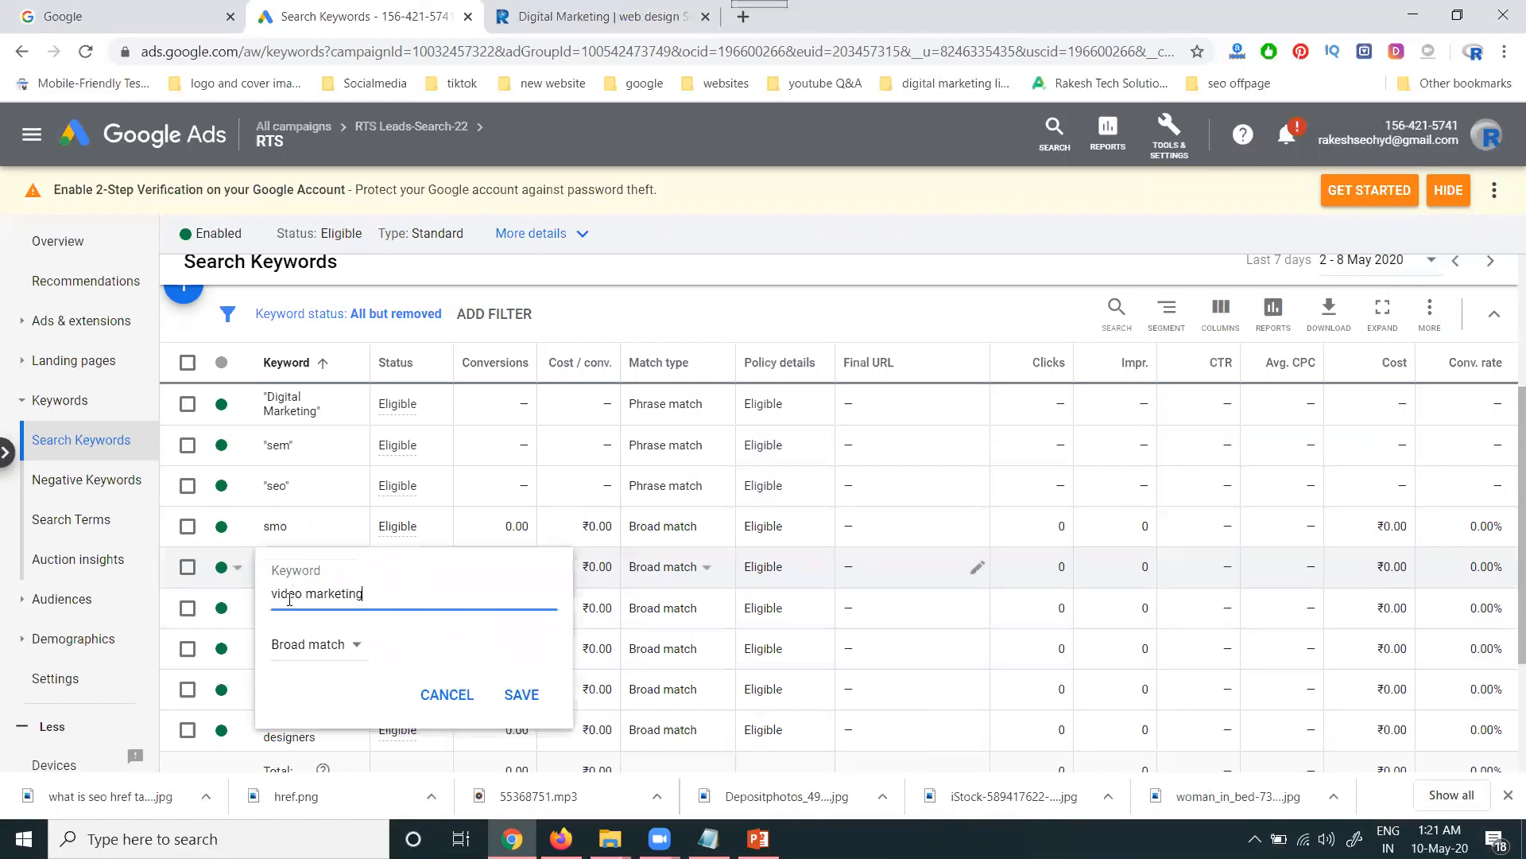
click(300, 646)
click(315, 731)
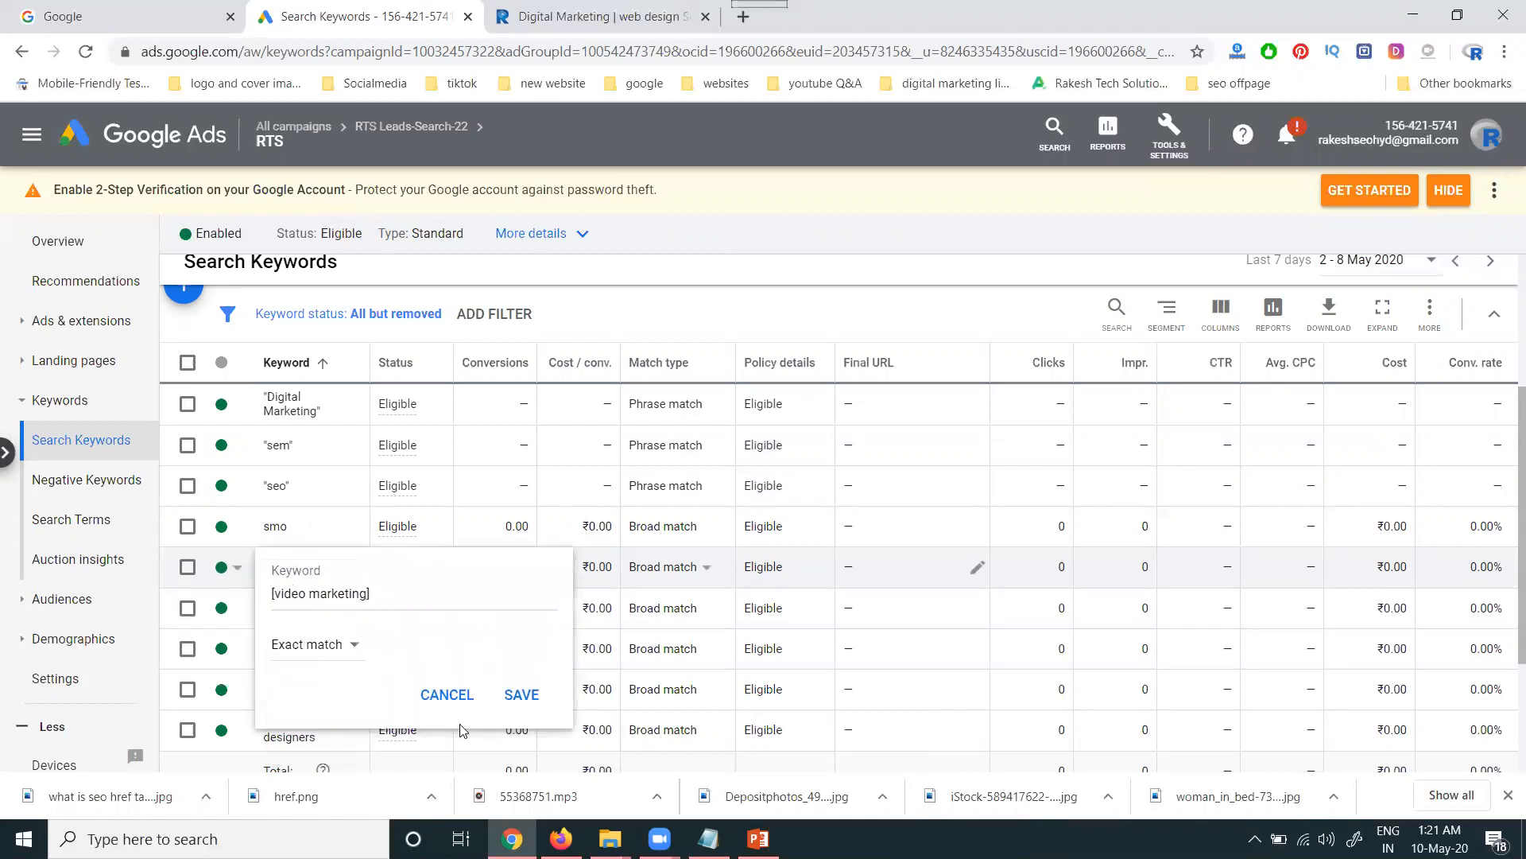
click(531, 698)
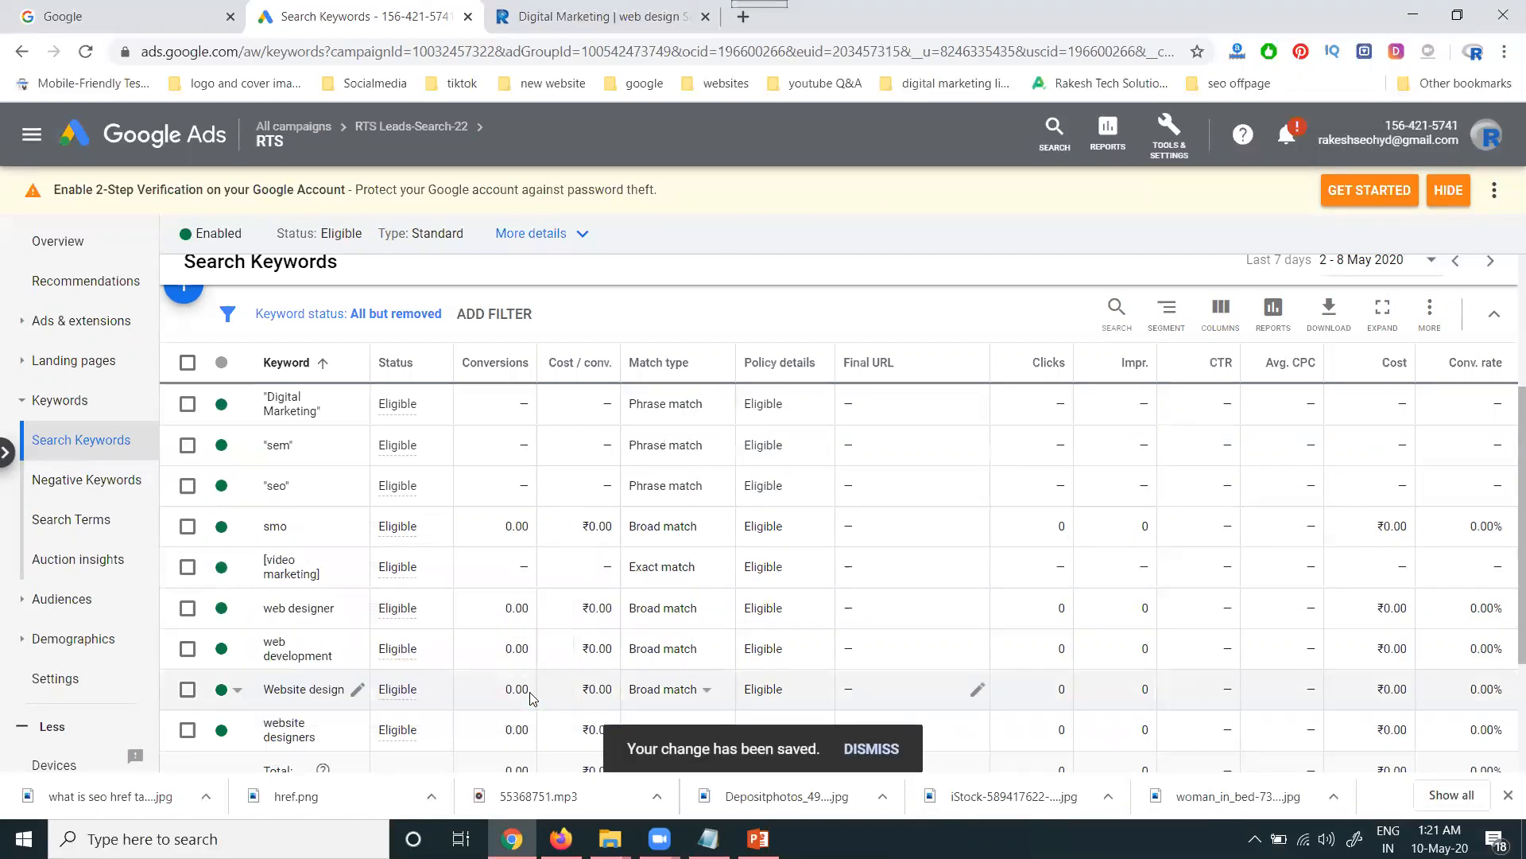